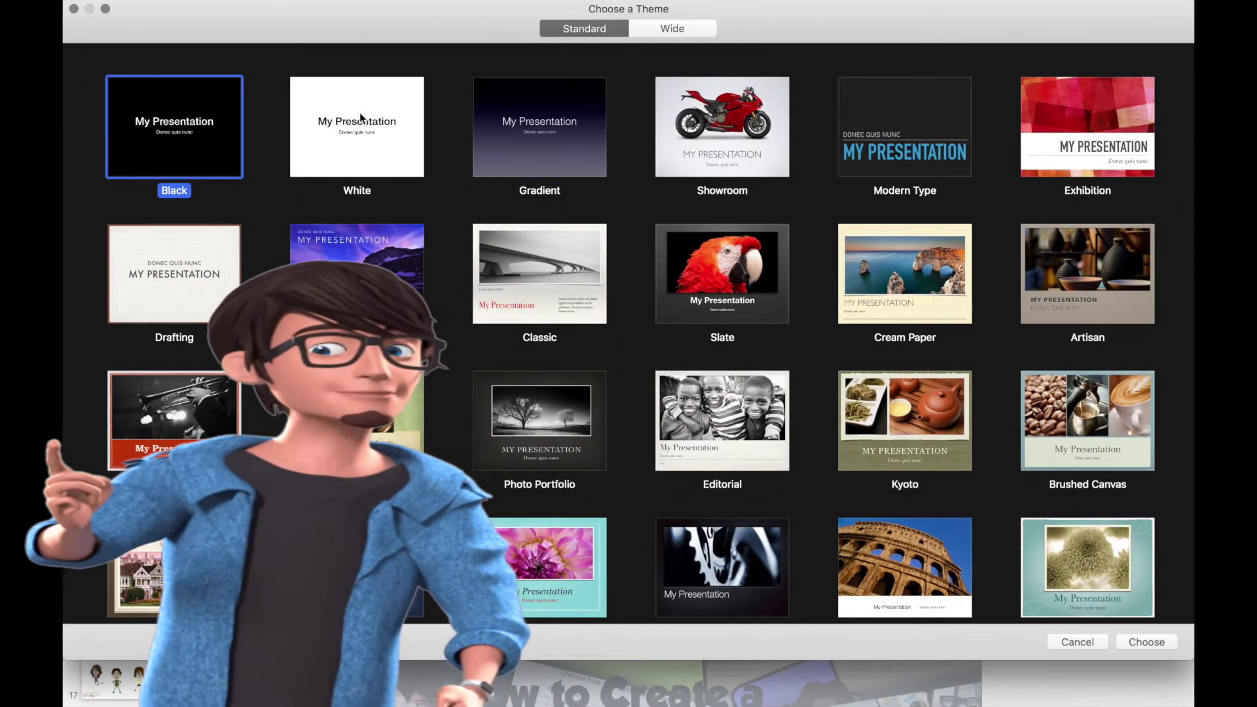
Step: Create a presentation with the White theme and set a custom slide size of 1280 x 720 pts
left_click(359, 113)
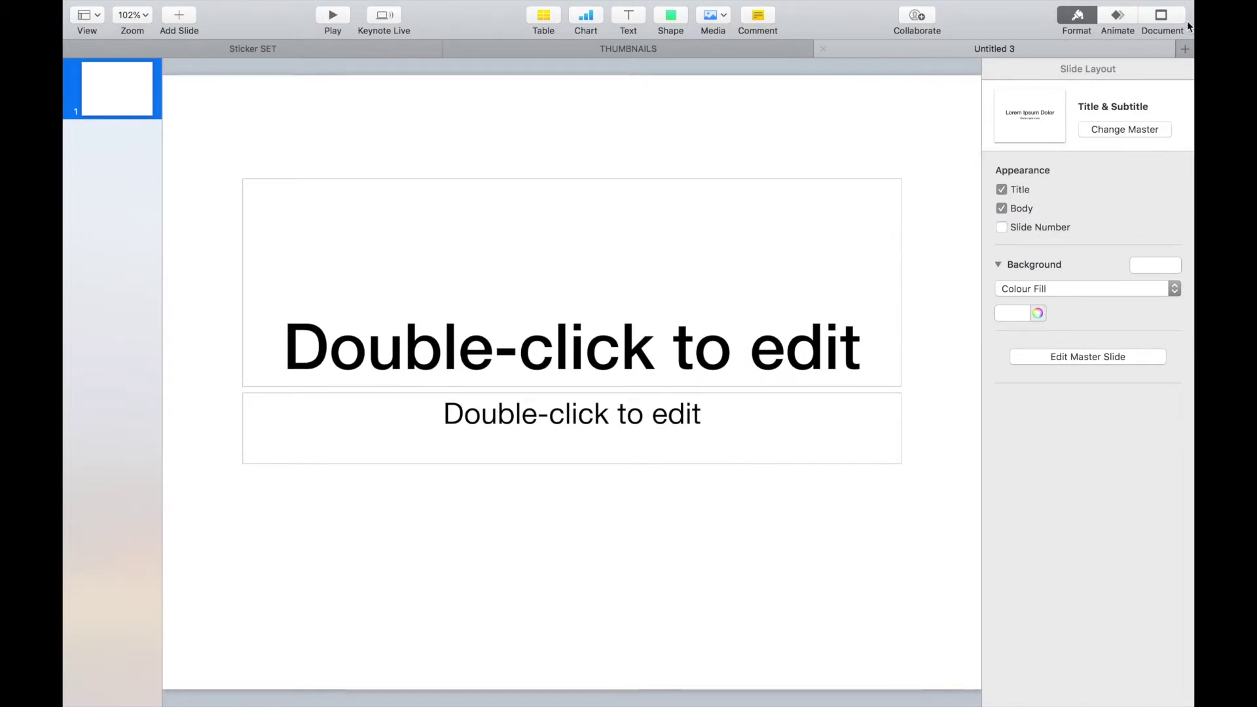
left_click(1165, 20)
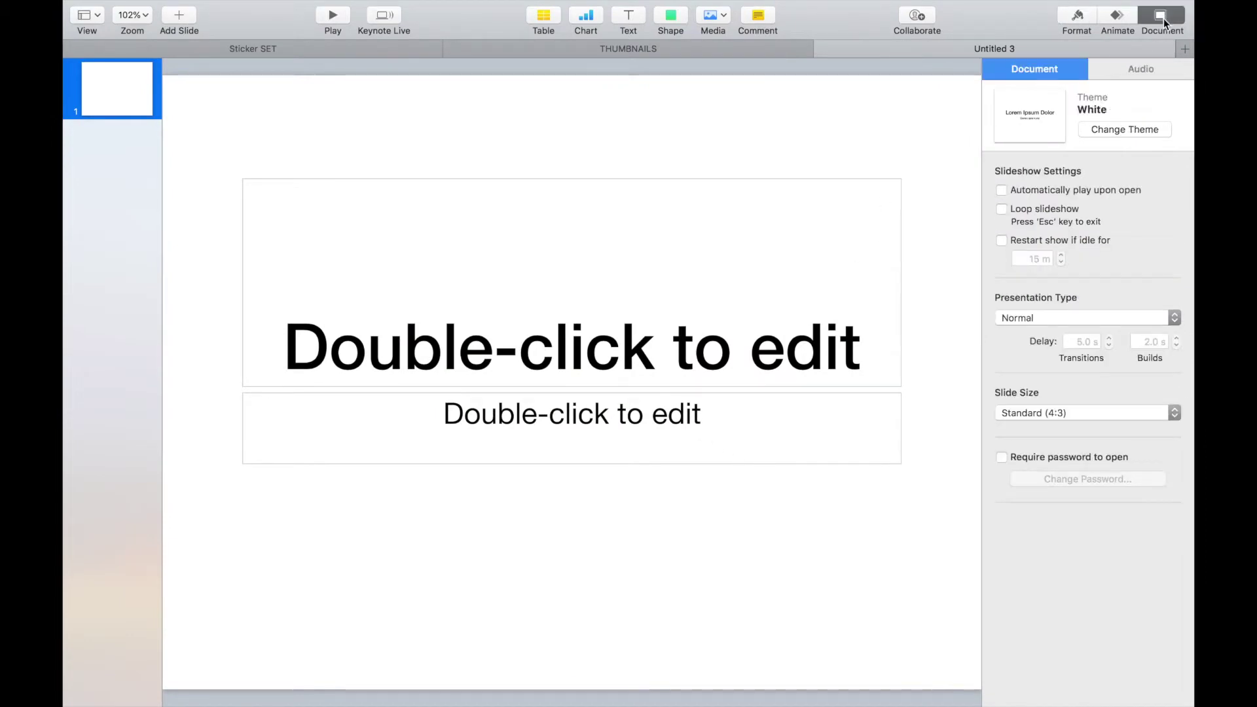
left_click(1024, 413)
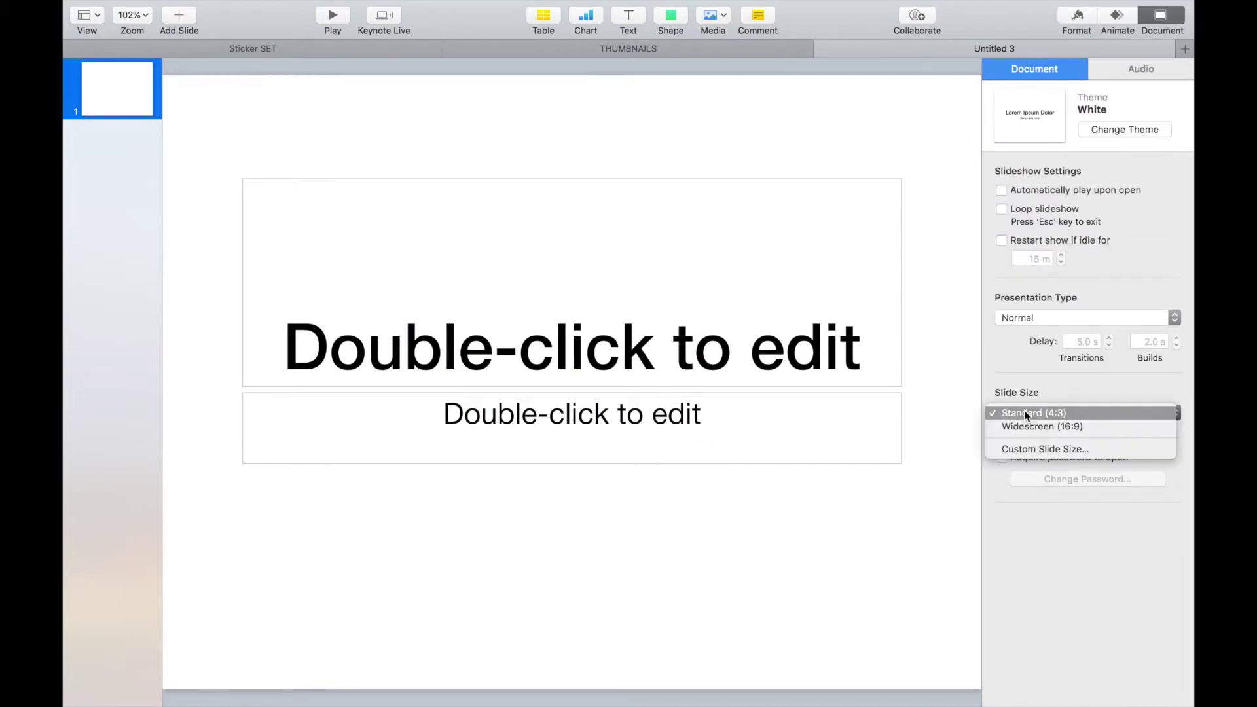
left_click(1029, 450)
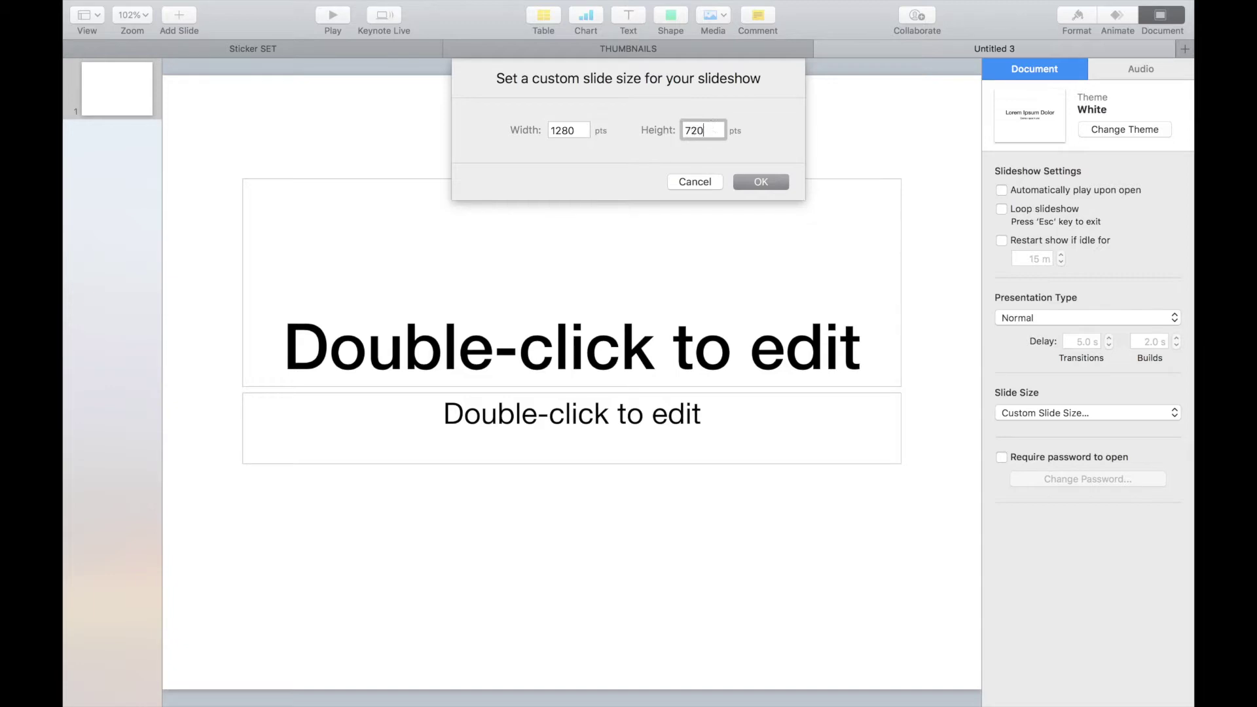
key("Return")
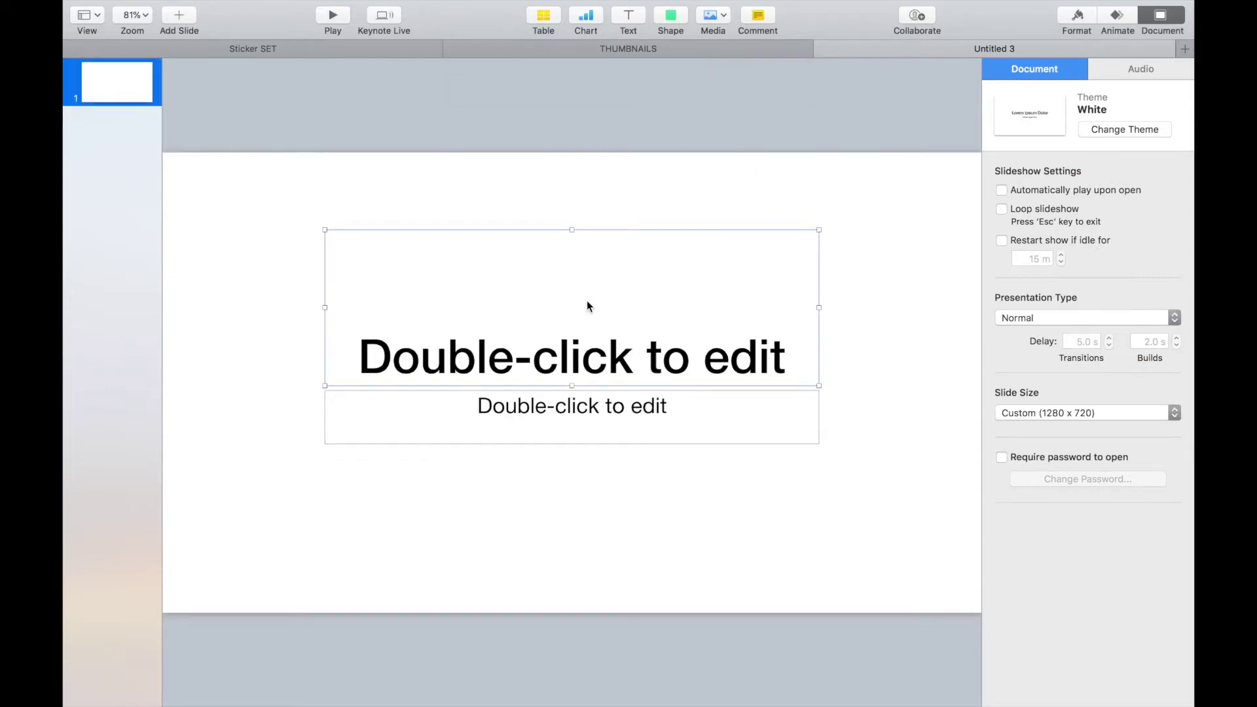
Step: Delete the title and subtitle placeholders at 75% zoom, and shift the wood-plank background picture up over the slide
key("Delete")
left_click(603, 419)
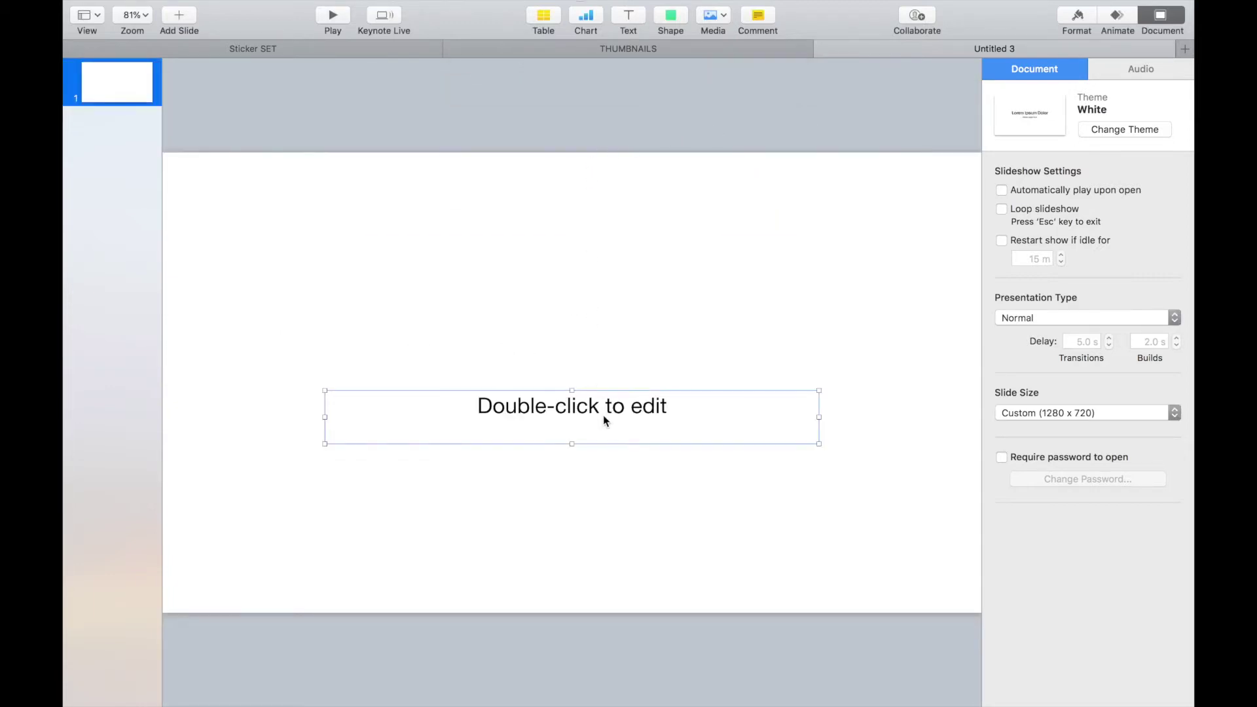
key("Delete")
left_click(131, 16)
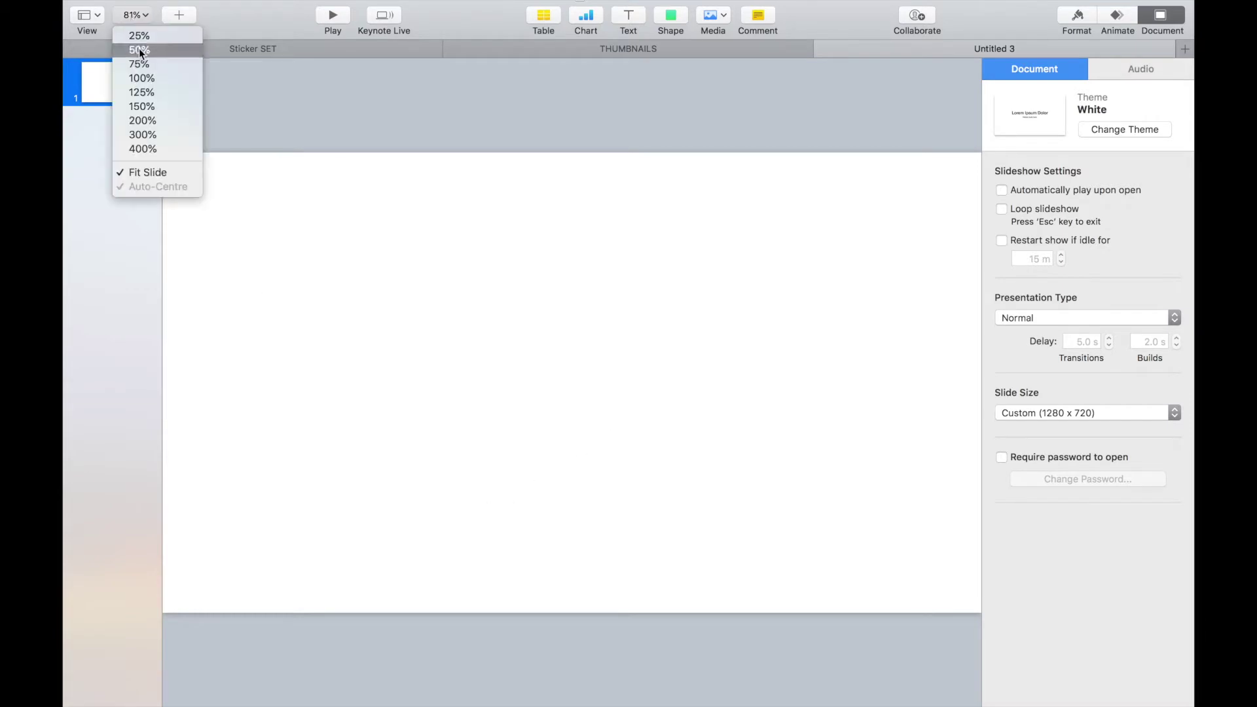
left_click(139, 64)
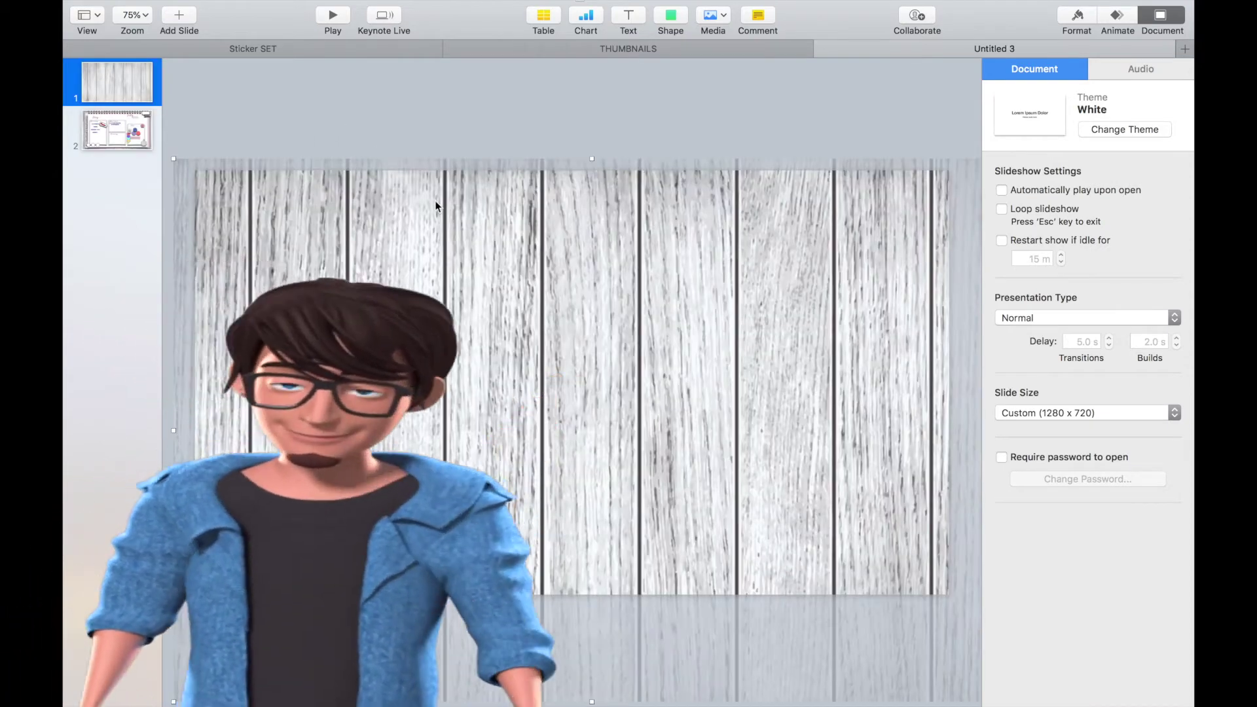
left_click_drag(452, 261, 457, 262)
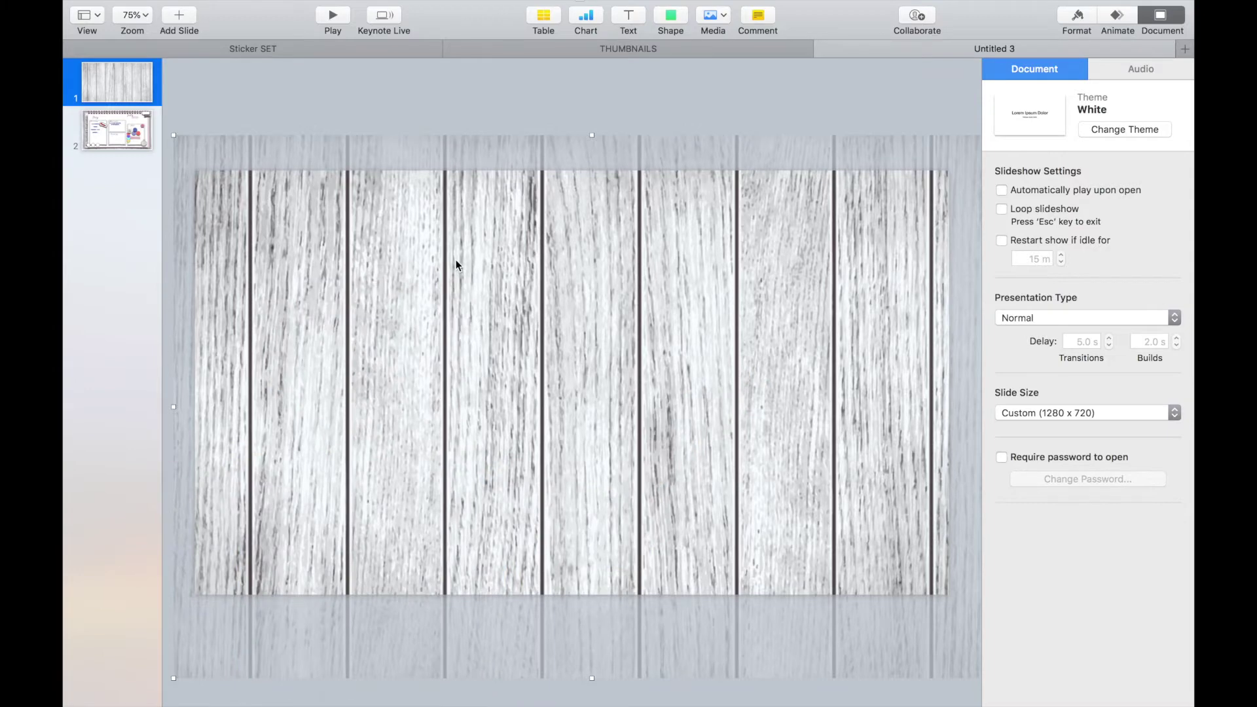
Step: Add a rounded rectangle, enlarge it to about 1169 x 633 pt over the wood background, and reduce its corner rounding
left_click(674, 19)
left_click(679, 18)
left_click(679, 18)
left_click(735, 138)
left_click_drag(571, 385, 271, 231)
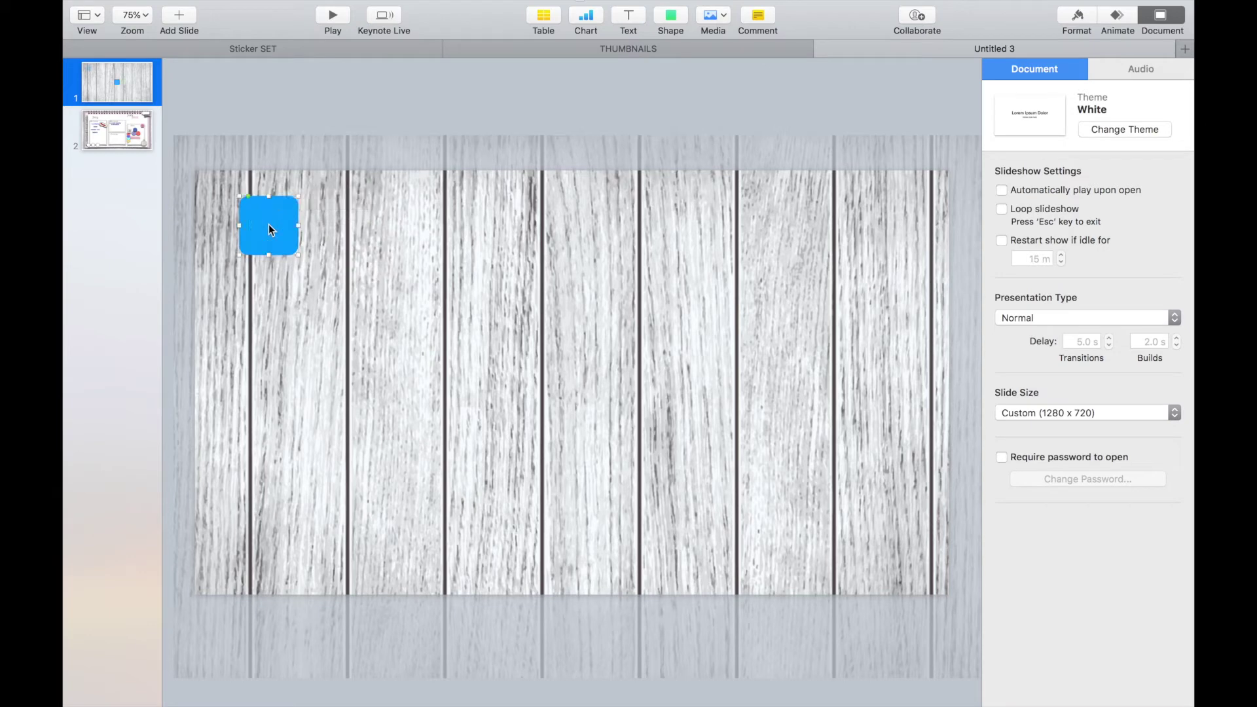
left_click_drag(298, 255, 927, 570)
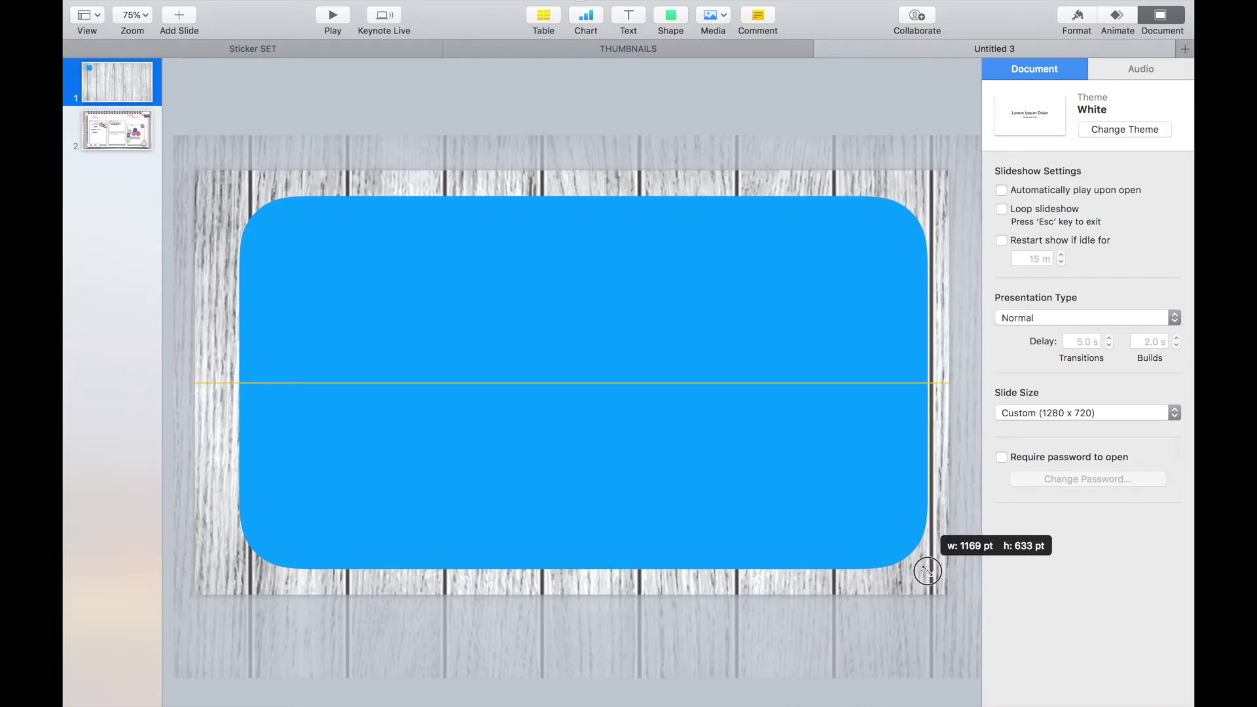
left_click_drag(927, 571, 928, 571)
left_click_drag(296, 195, 252, 197)
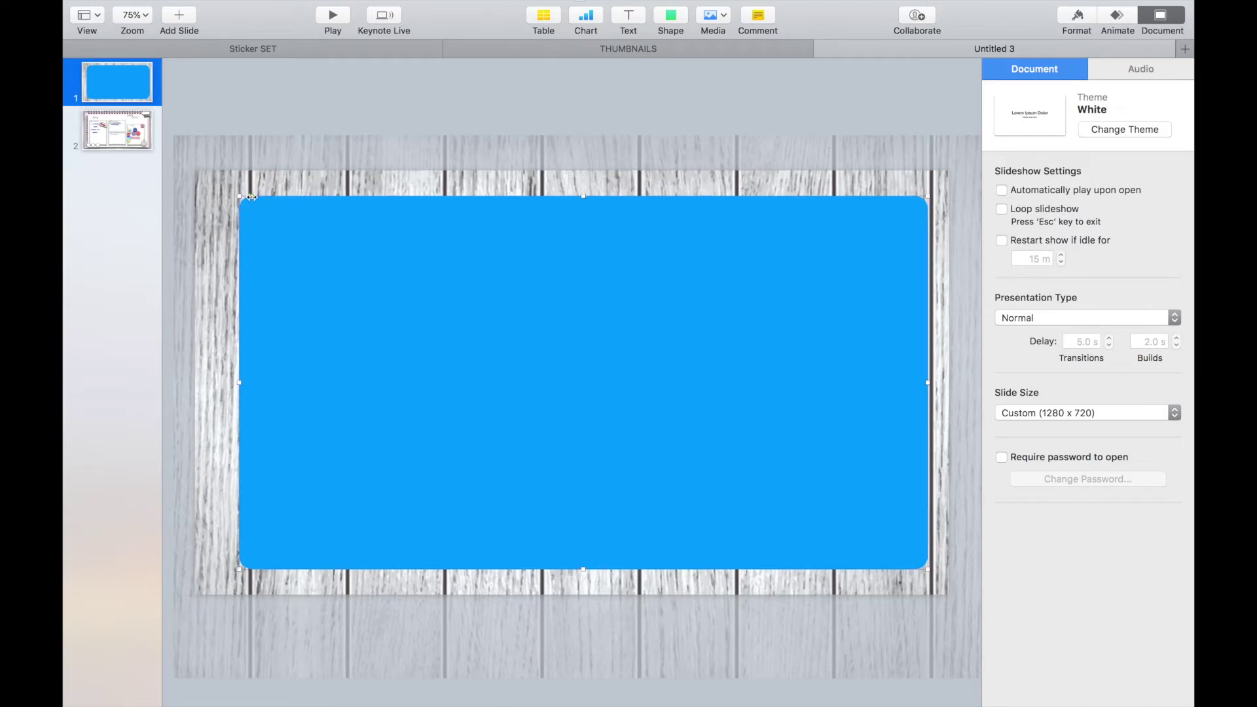
Step: Fill the large rounded rectangle with a very pale pink from the colour wheel
left_click(1074, 19)
left_click(1073, 20)
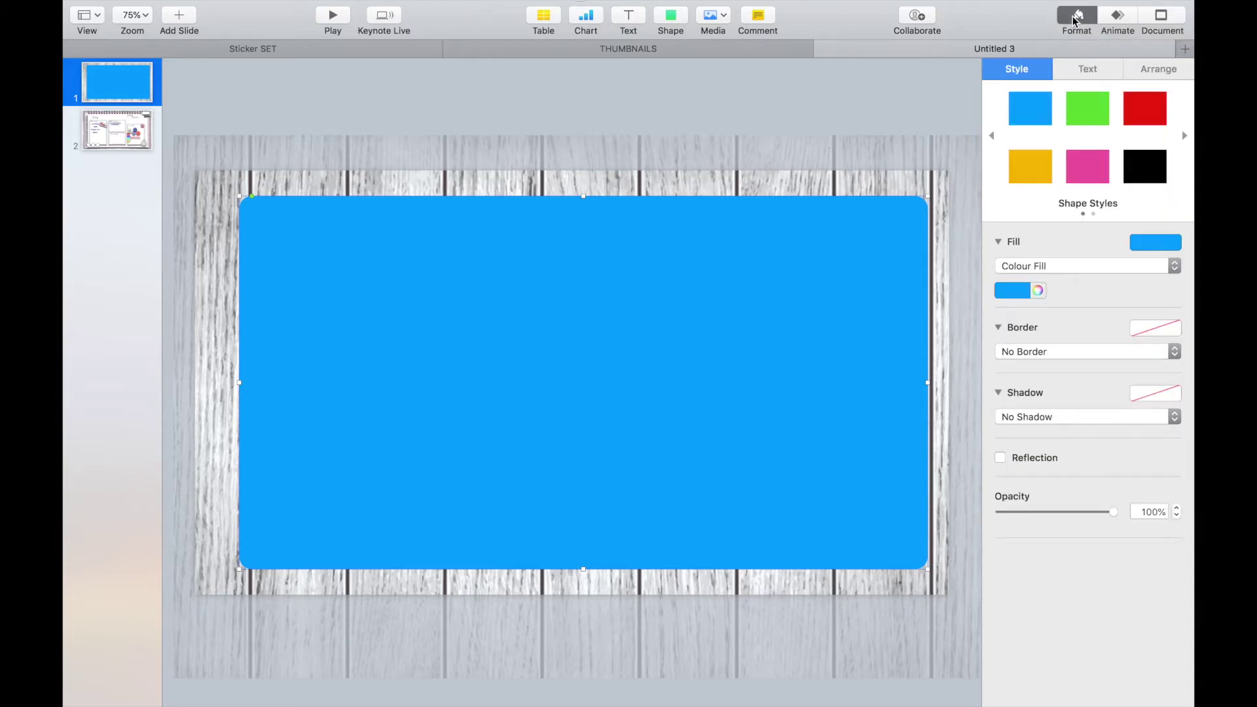
left_click(1039, 291)
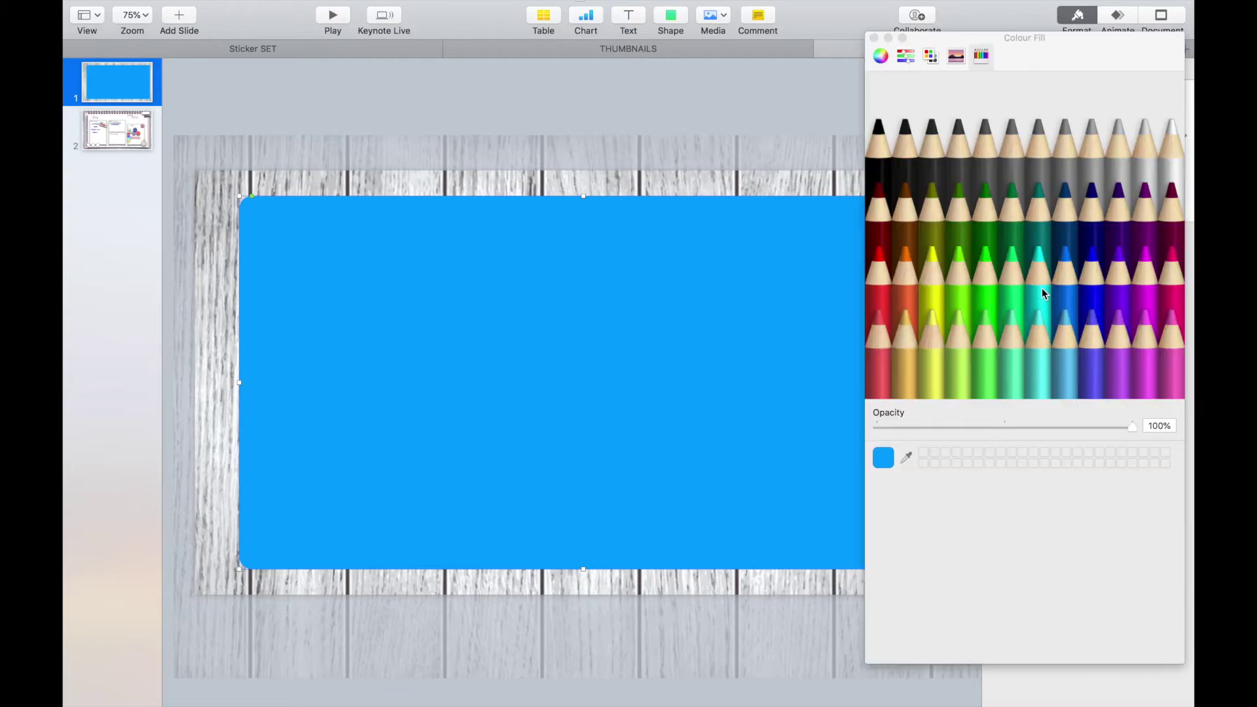
left_click(881, 57)
left_click(1027, 233)
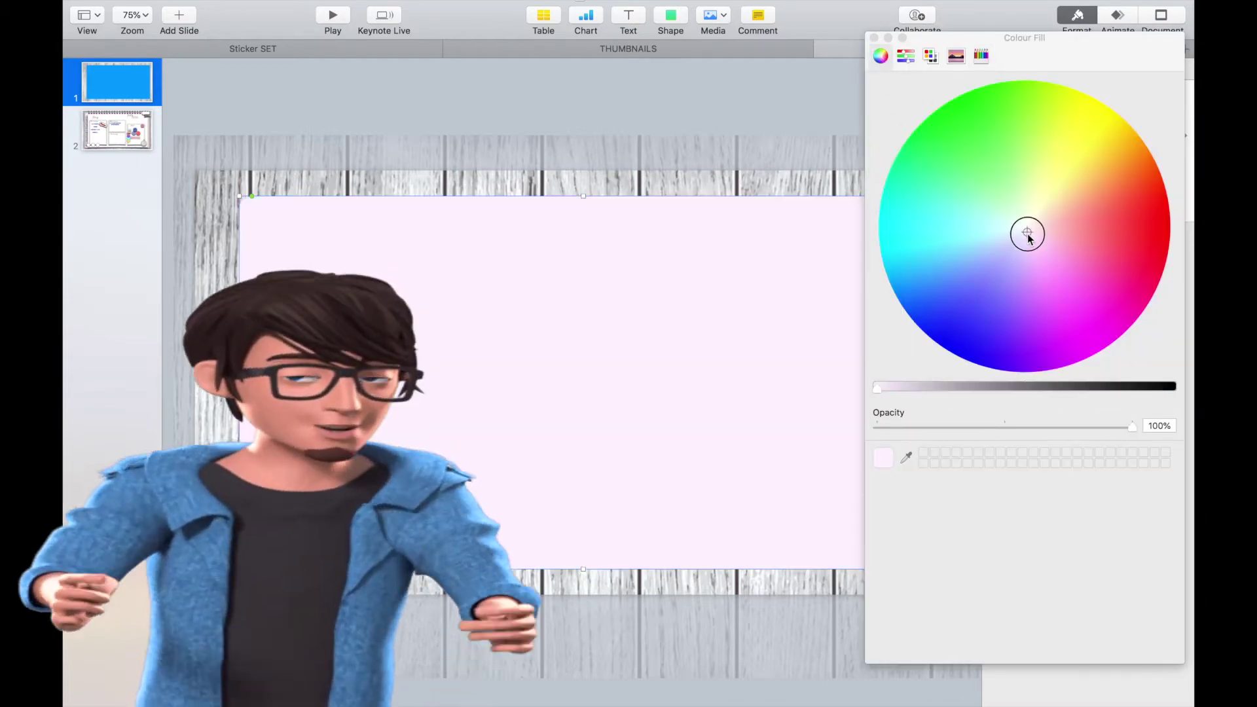
left_click(1032, 227)
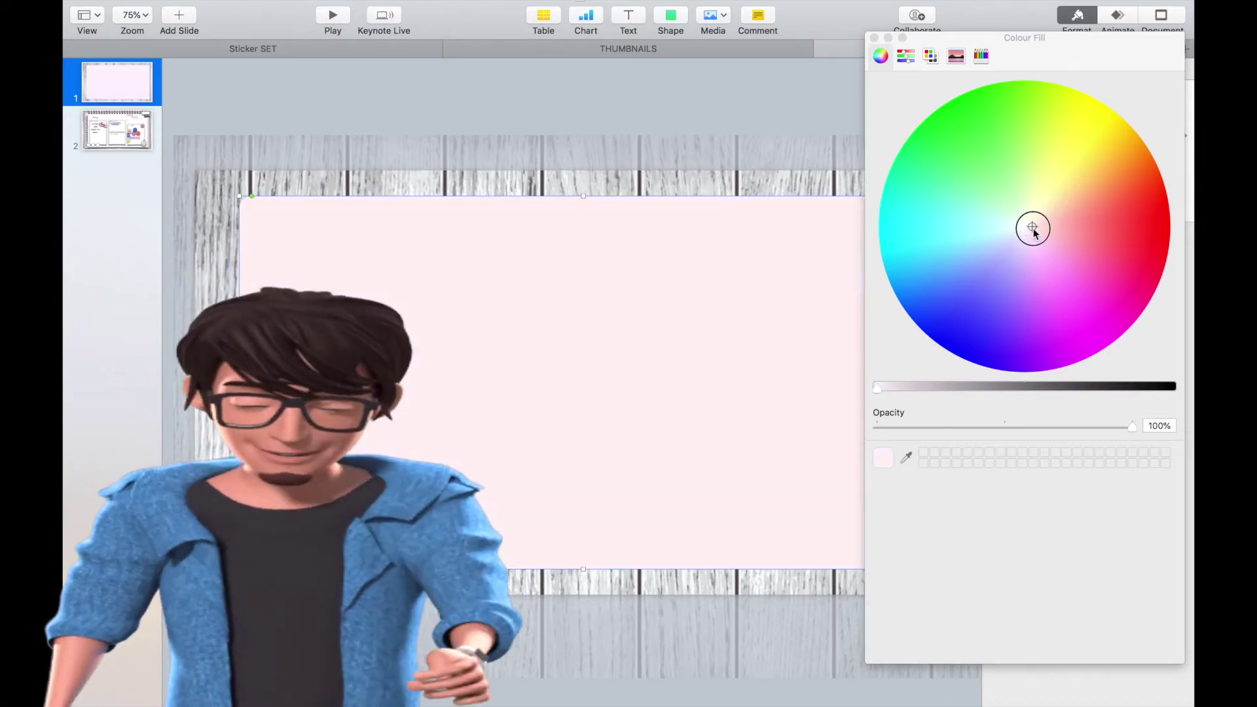
left_click(874, 38)
Step: Give the pink panel a grey line border and a curved shadow
left_click(1021, 352)
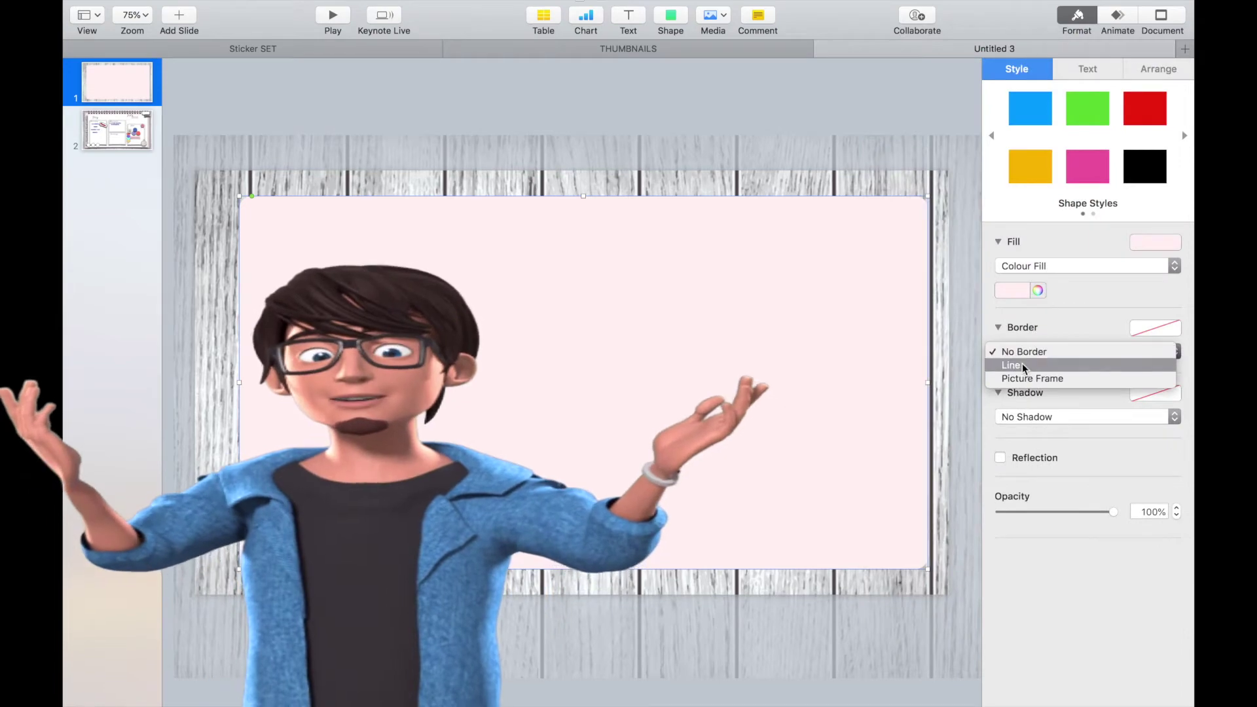
left_click(1022, 364)
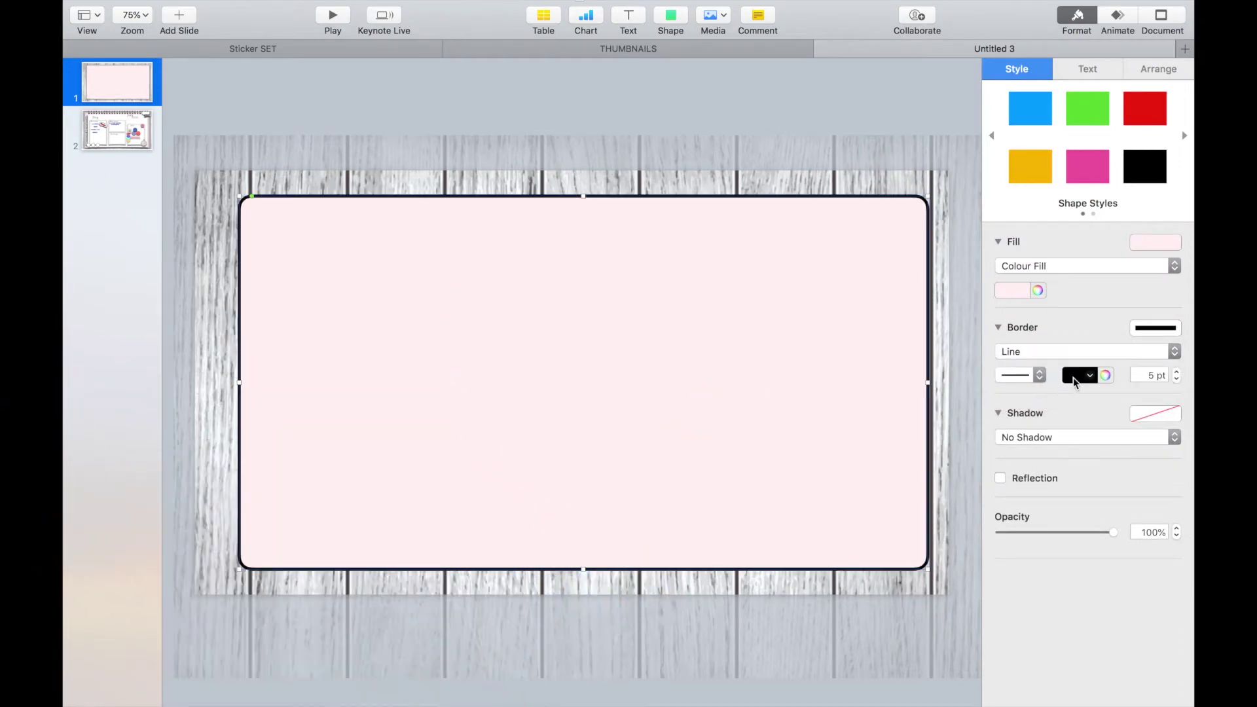
left_click(1079, 377)
left_click(1064, 469)
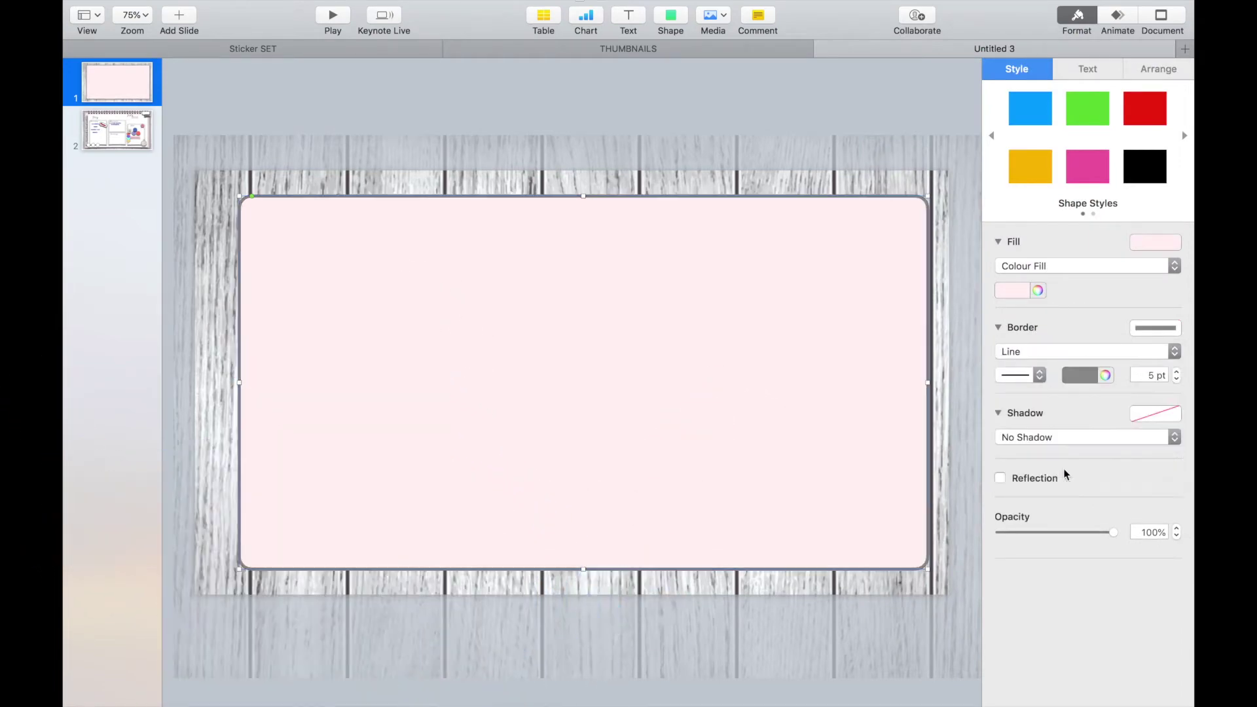
left_click(1032, 437)
left_click(1032, 478)
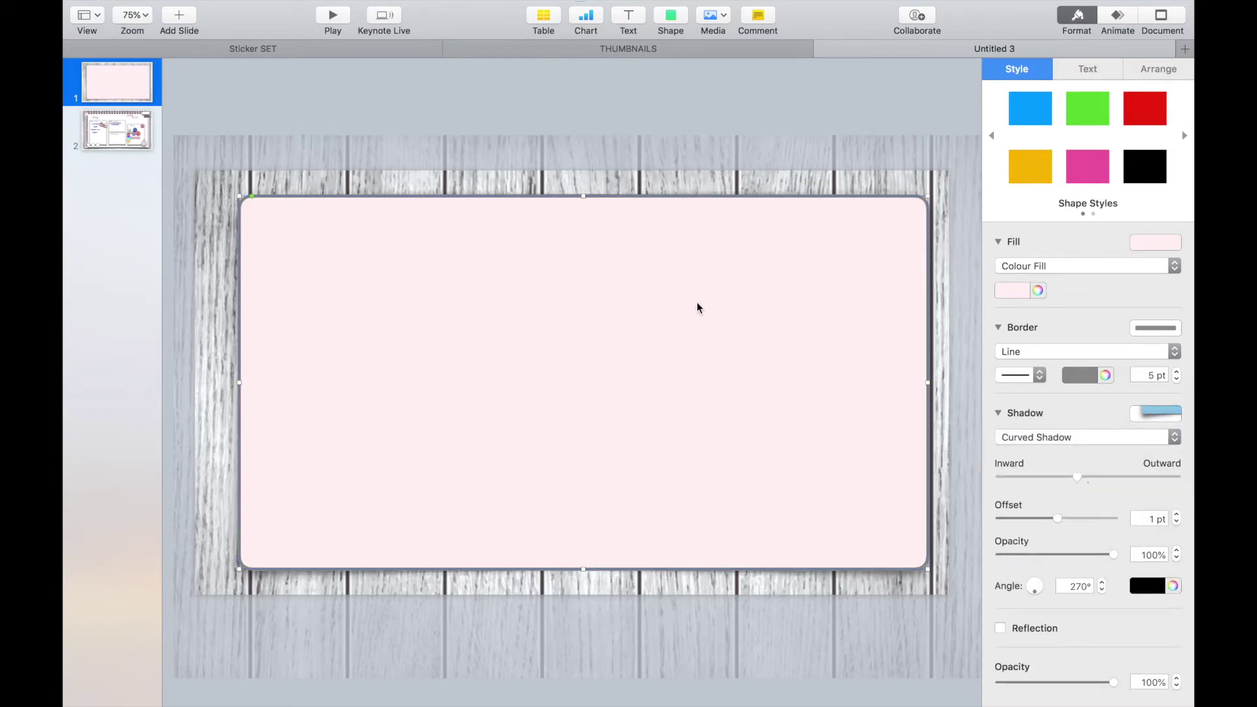
Step: Duplicate the pink panel, shrink the copy to fit just inside the original, and give it a dashed border
left_click(578, 266)
left_click(579, 266)
key("super+d")
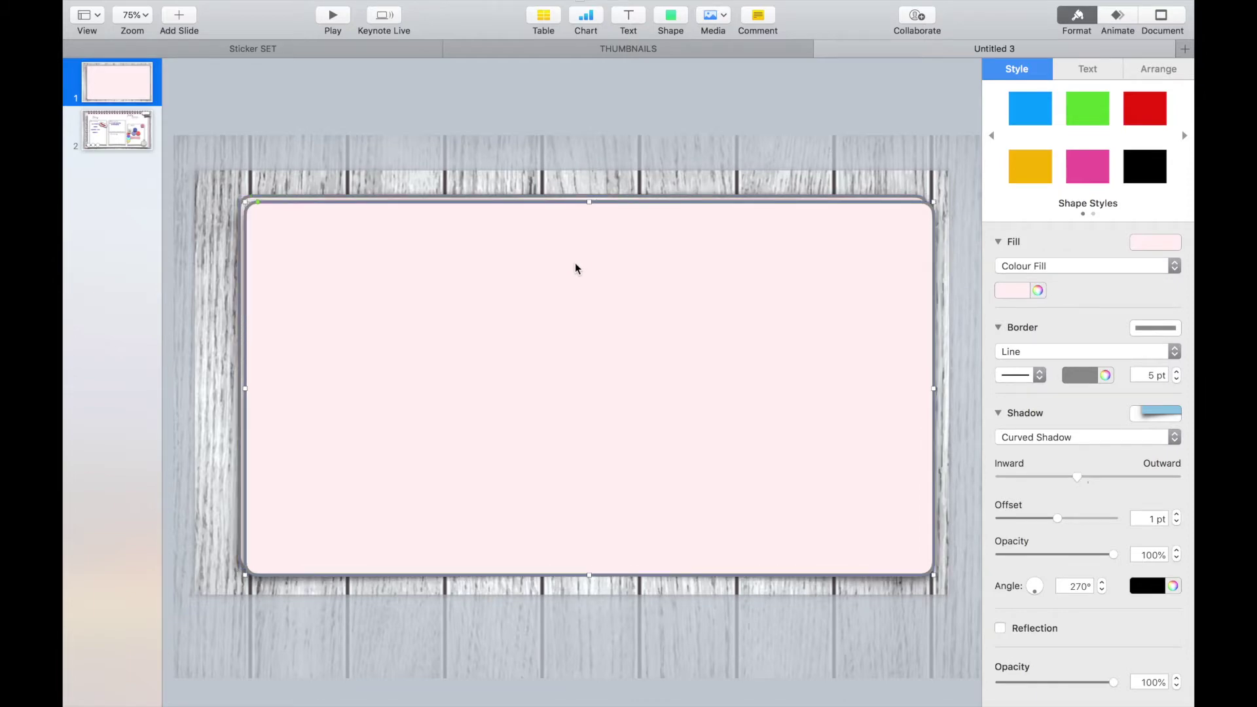
left_click_drag(933, 575, 922, 563)
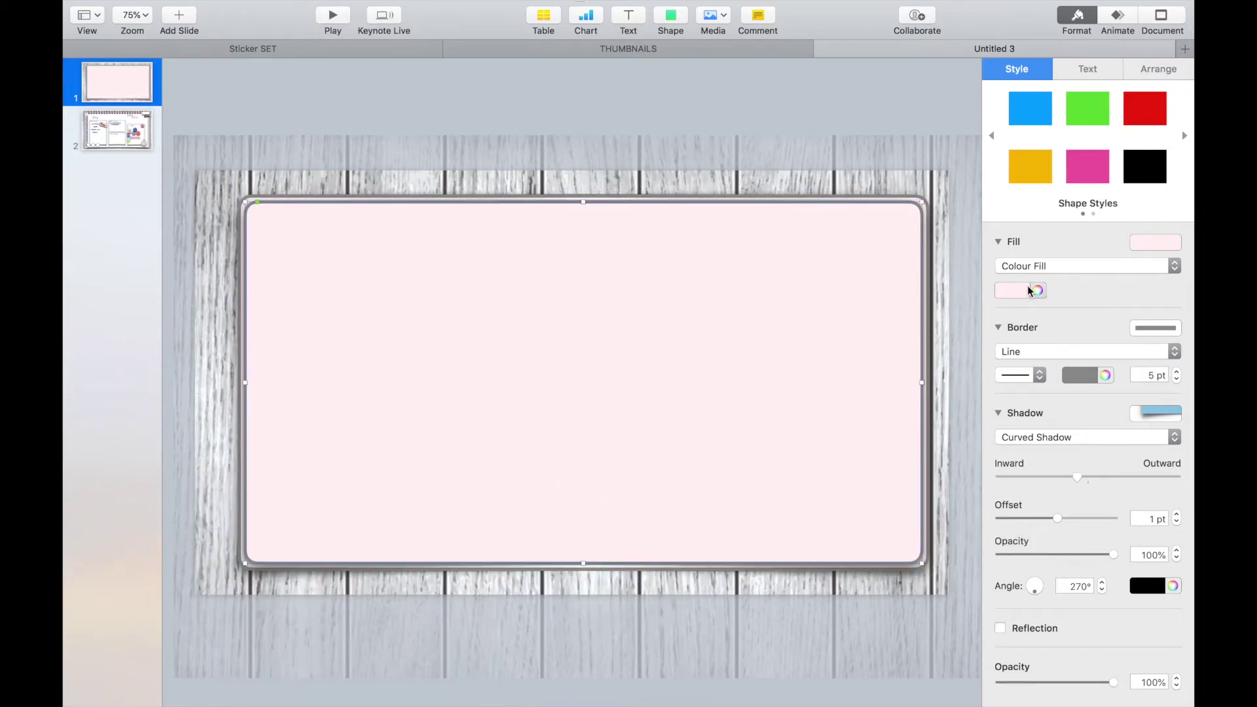
left_click(1023, 373)
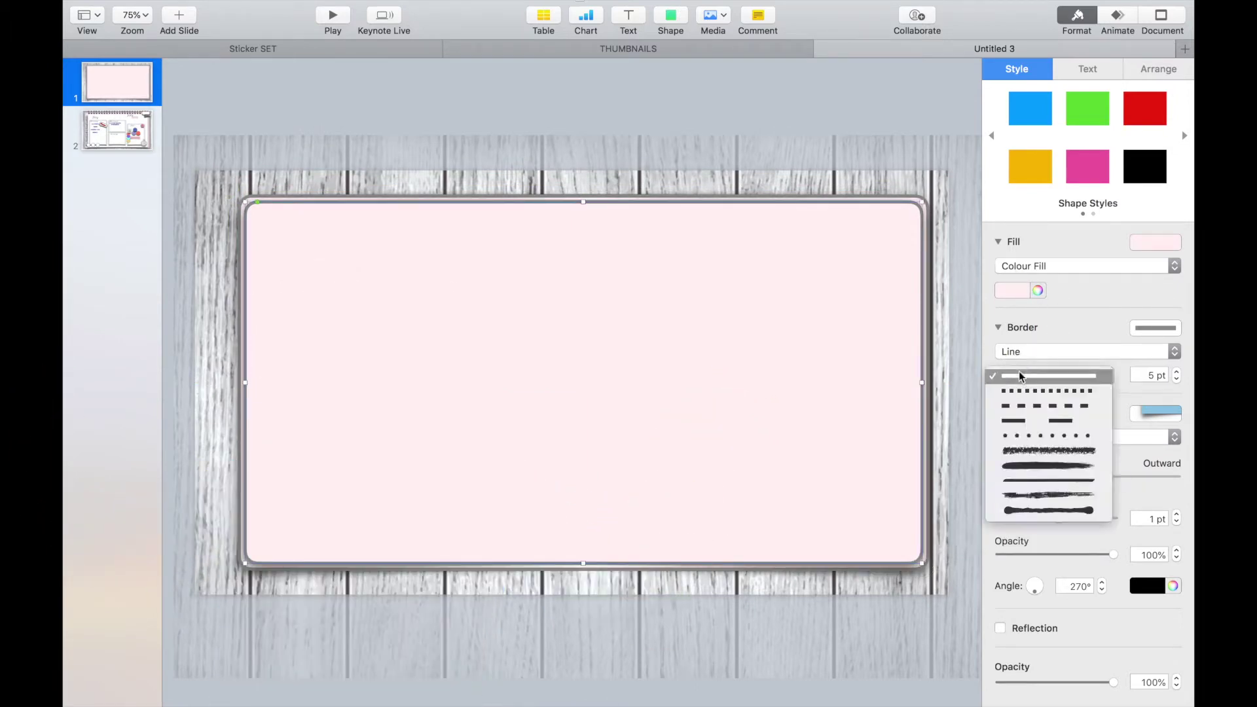
left_click(1019, 406)
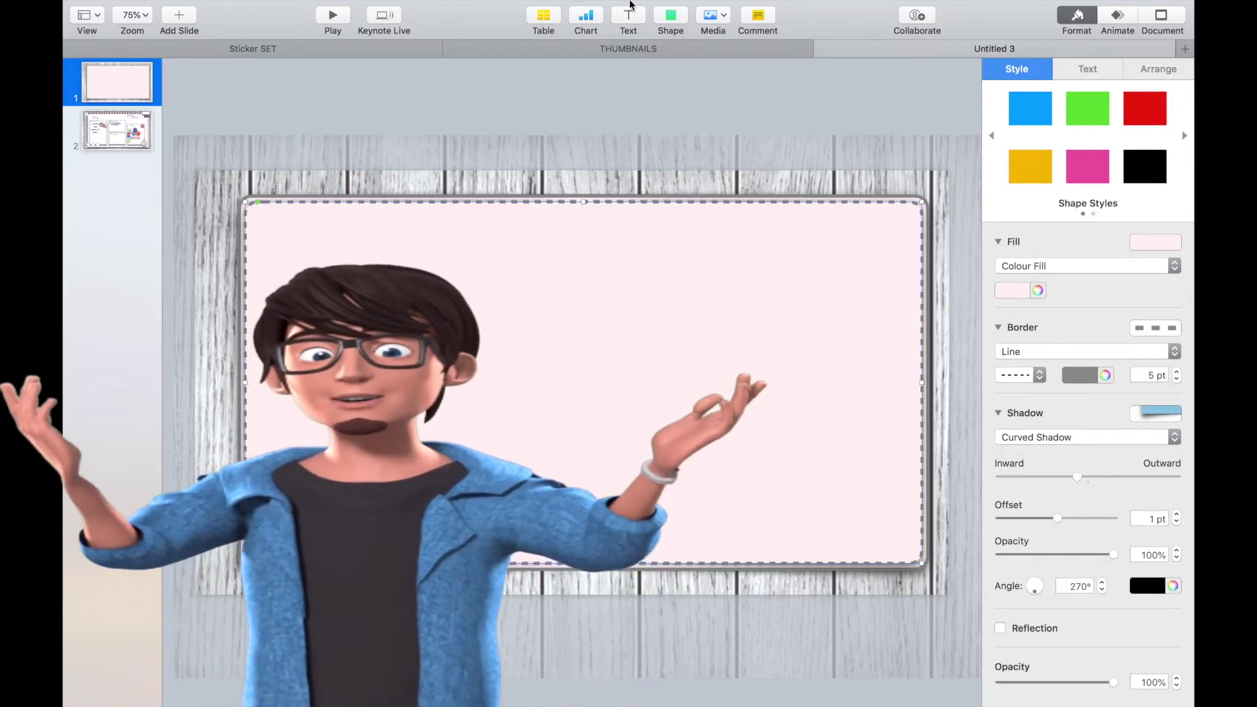
Step: Add a small rounded rectangle as a tab at the panel's upper-left edge and place a copy directly below it
left_click(672, 16)
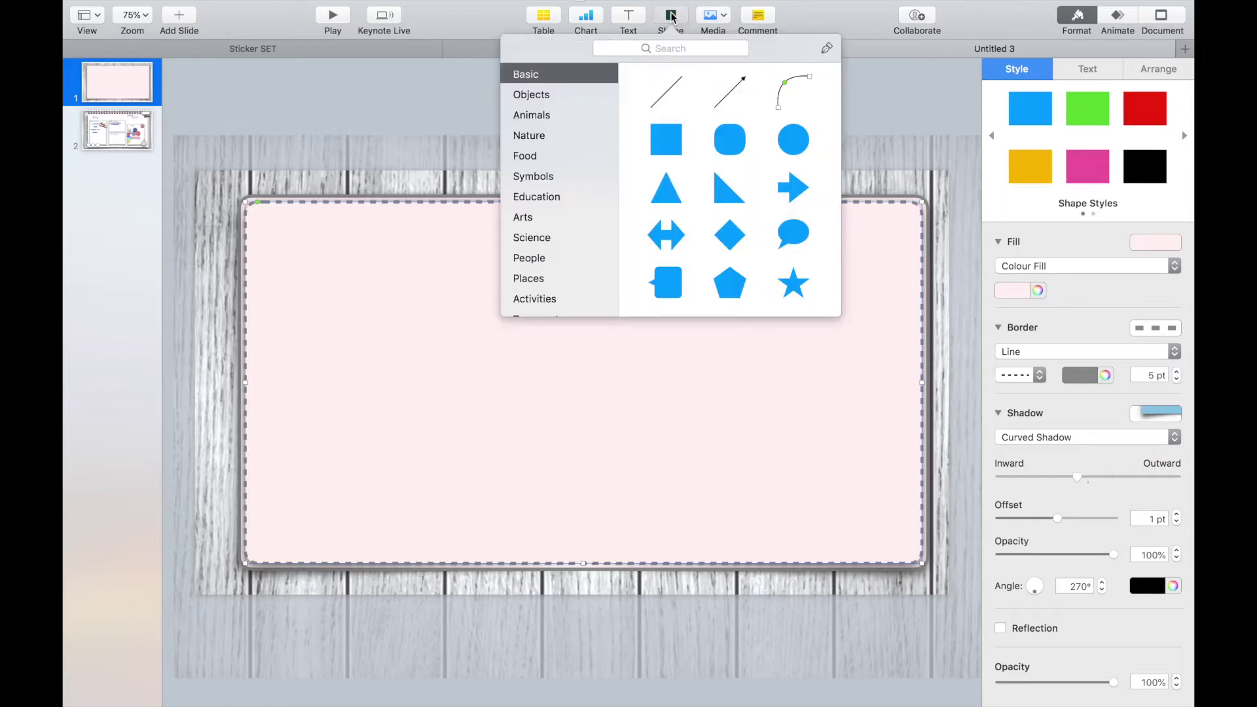
left_click(729, 138)
left_click_drag(578, 383, 278, 267)
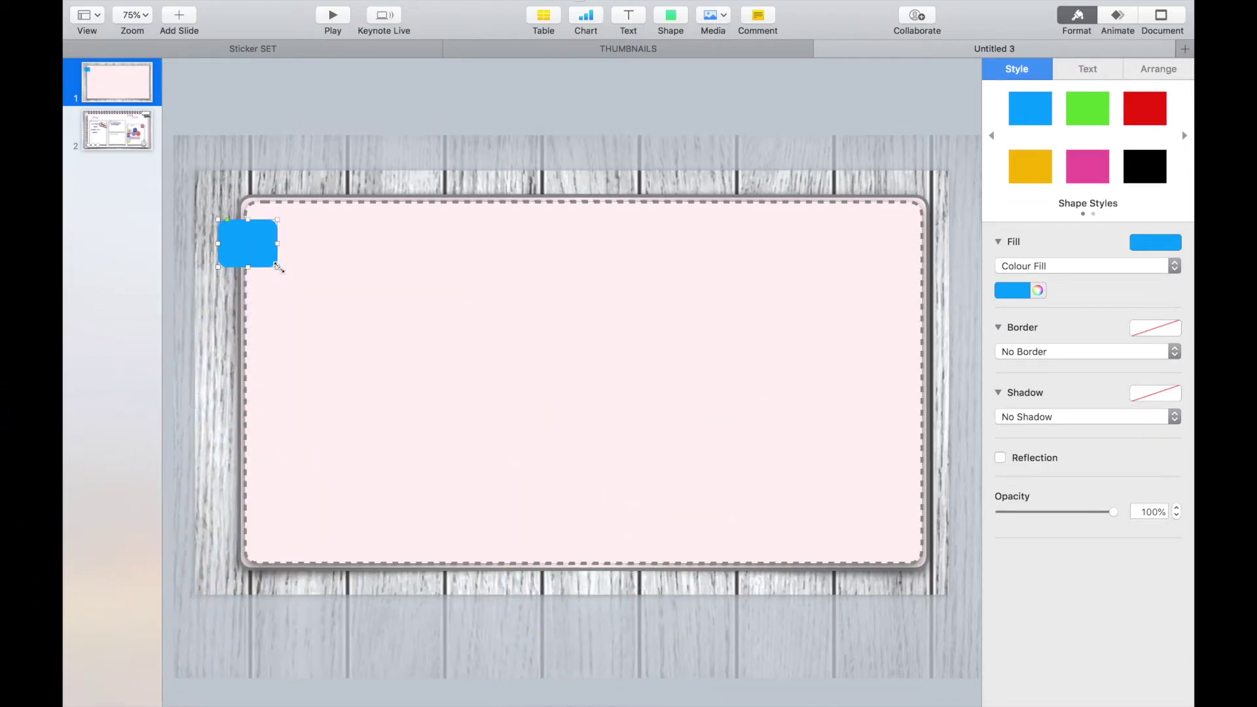
left_click_drag(281, 272, 272, 320)
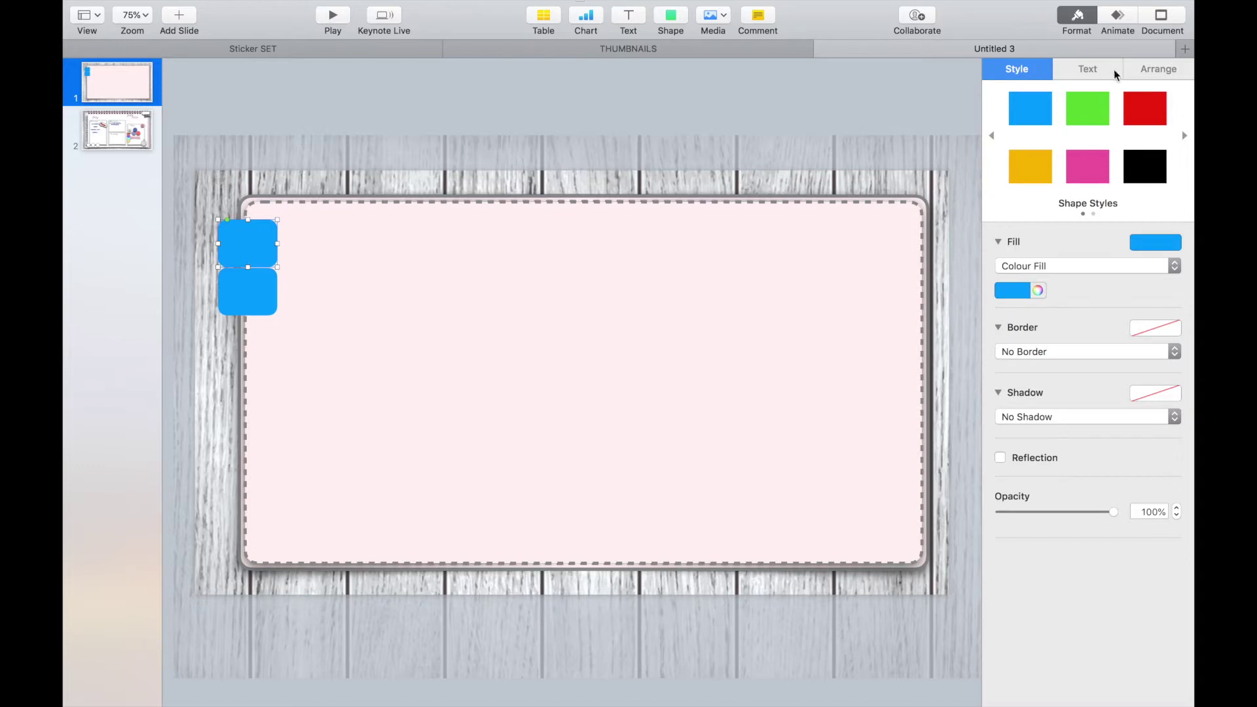
Step: Fill the upper tab with light grey and give it a curved shadow
left_click(1020, 292)
left_click(982, 390)
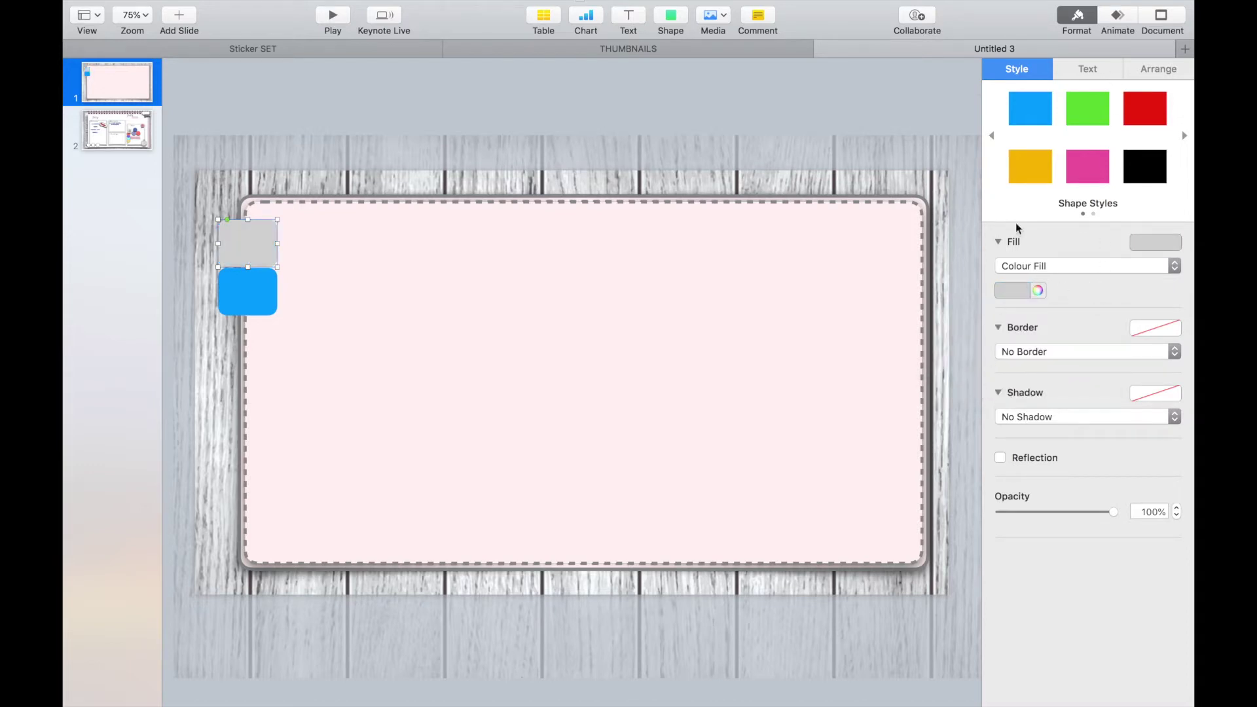
left_click(1034, 422)
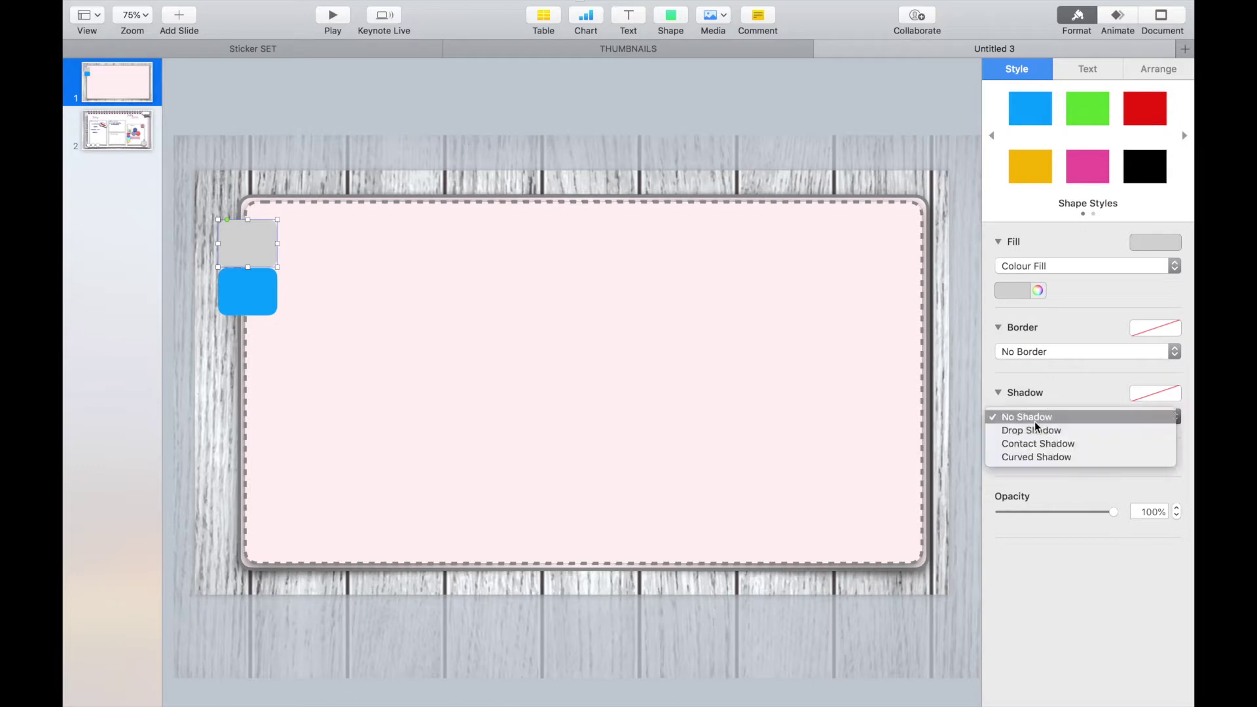
left_click(1035, 454)
Step: Set the grey tab's shadow offset to 9 pt and its shadow angle to 161.7°
left_click(422, 351)
left_click(260, 291)
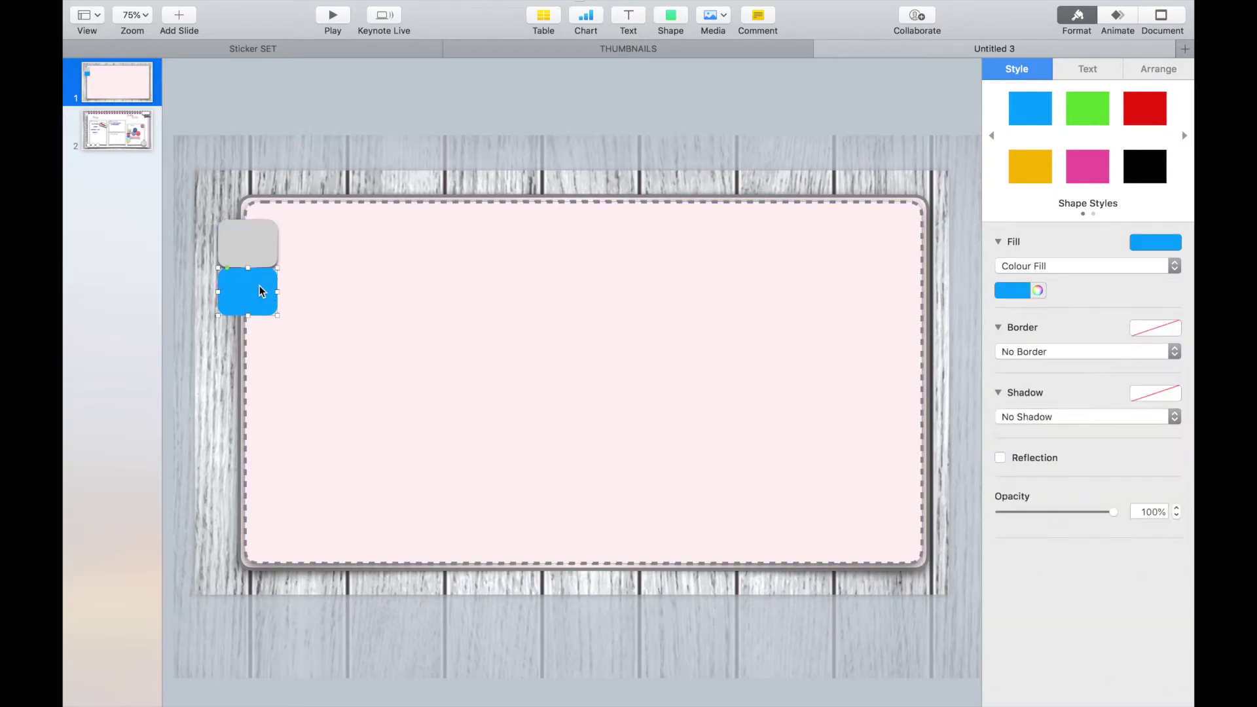
left_click(267, 253)
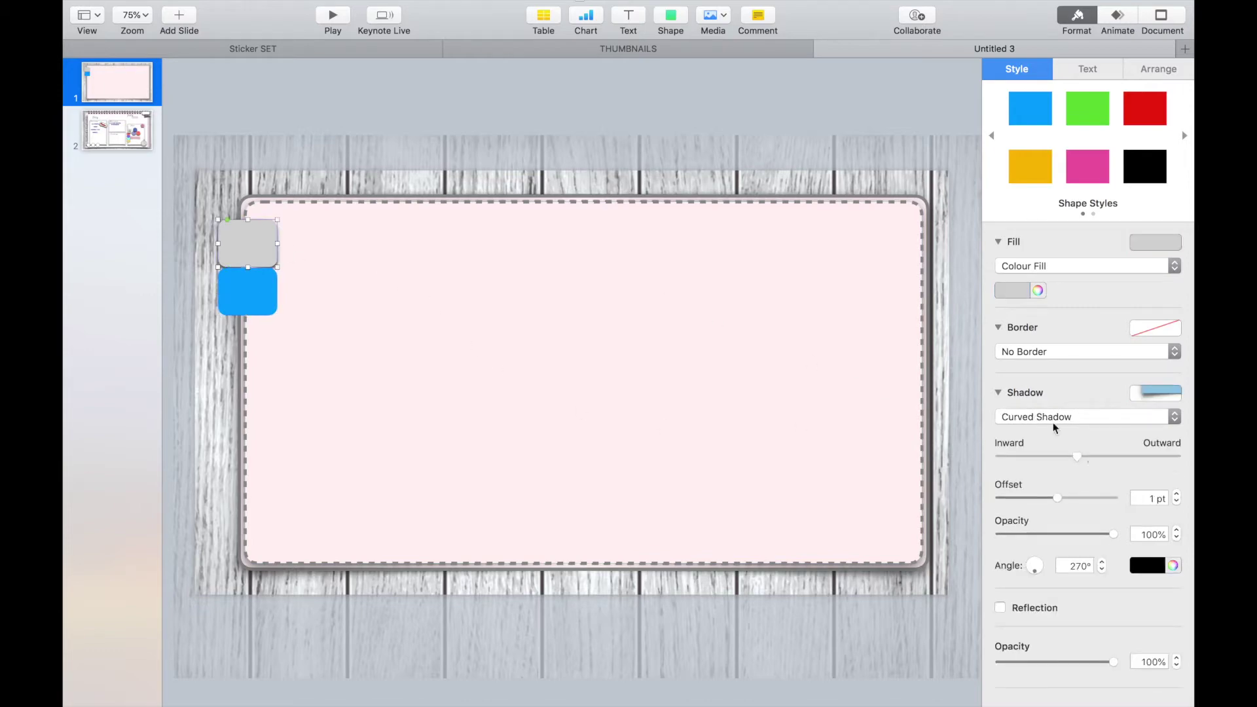
left_click_drag(1063, 496, 1066, 497)
left_click(1030, 565)
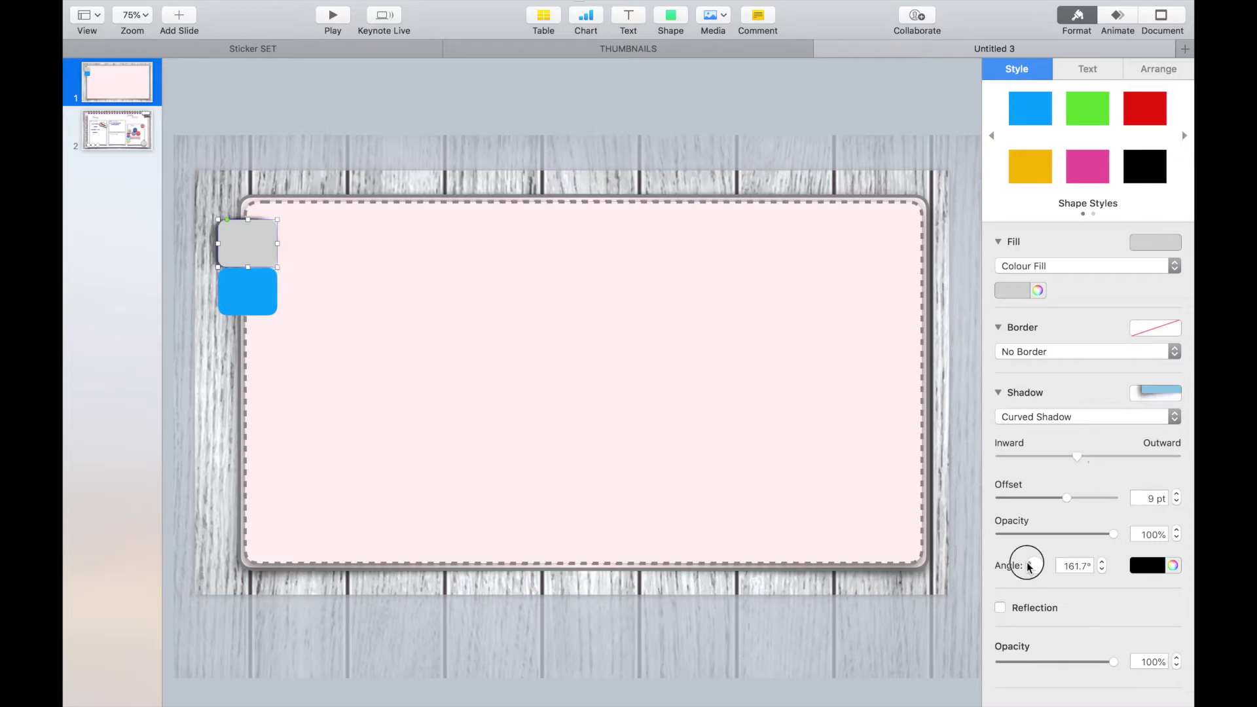
Step: Delete the blue tab below the grey one and select the grey tab
left_click(249, 301)
key("Delete")
left_click(242, 255)
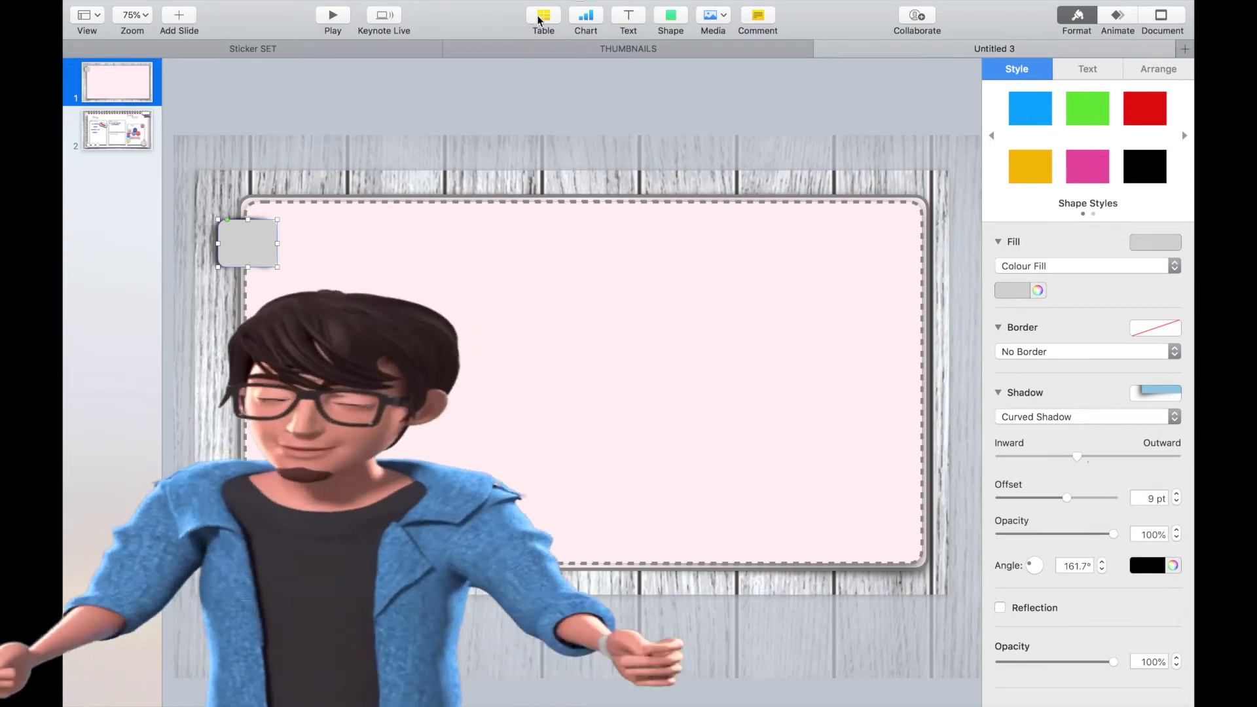
Step: Add a text box reading "Monthly" in the middle of the slide
left_click(628, 20)
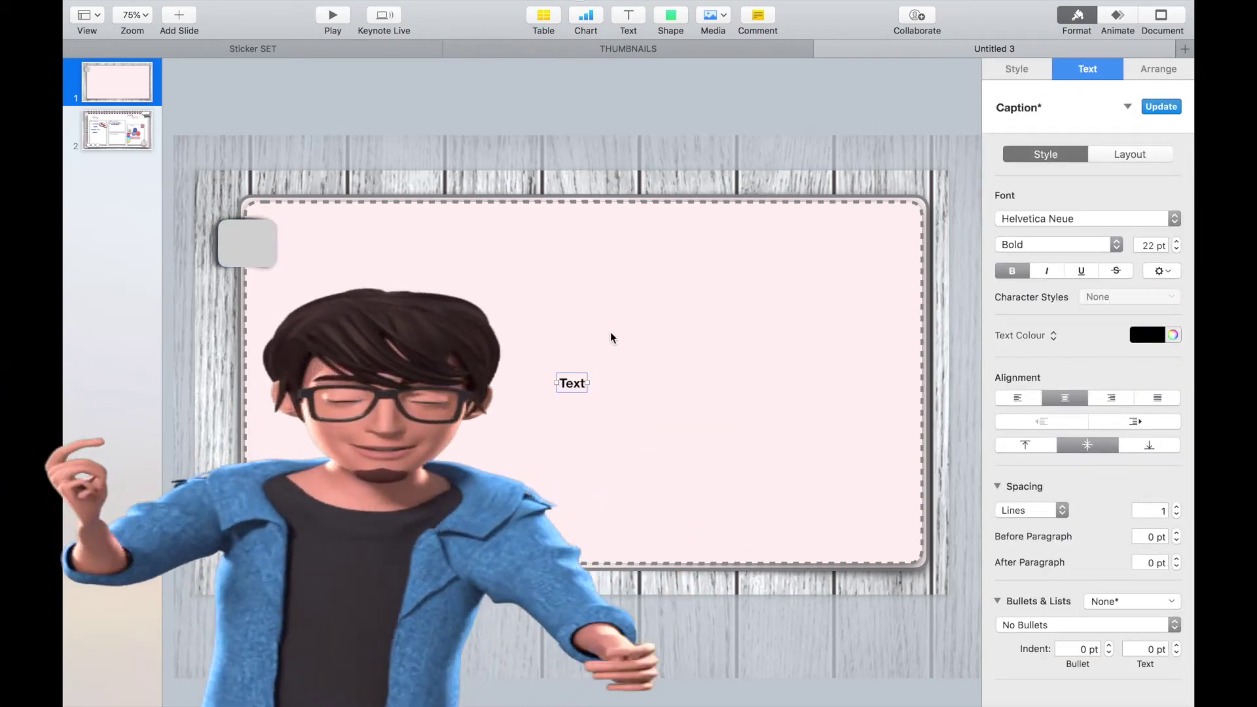
double_click(573, 383)
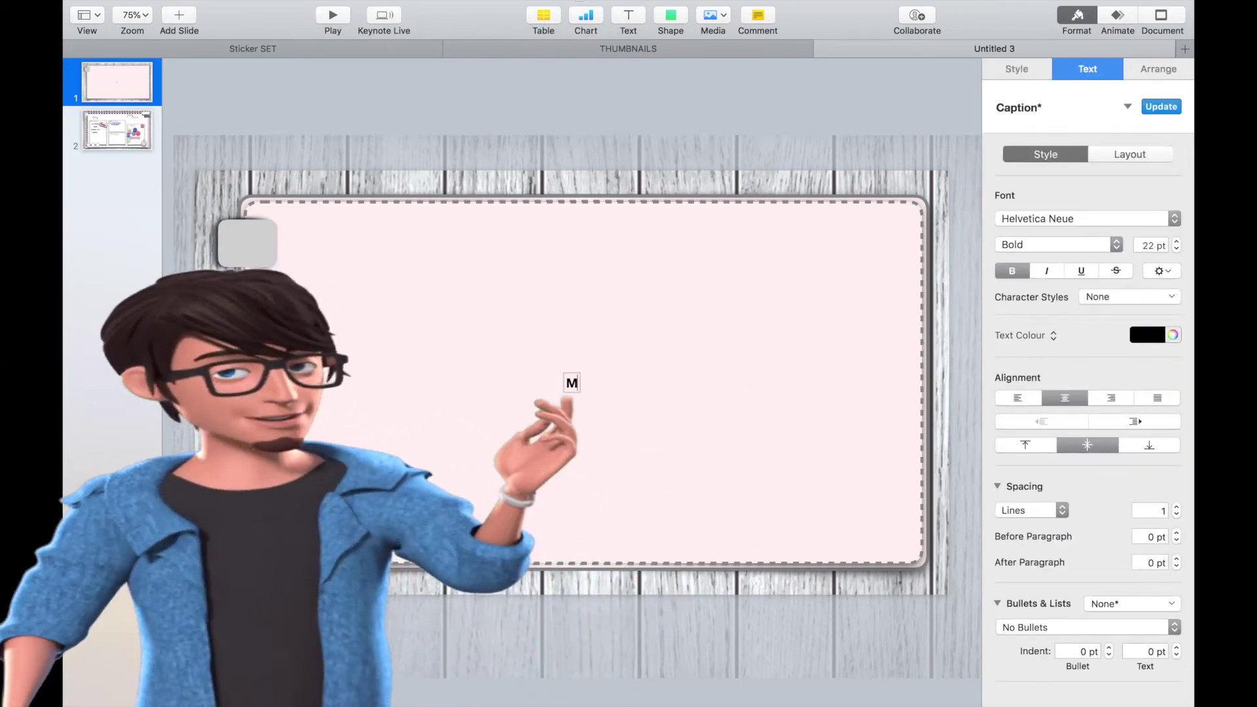
type("Monthly")
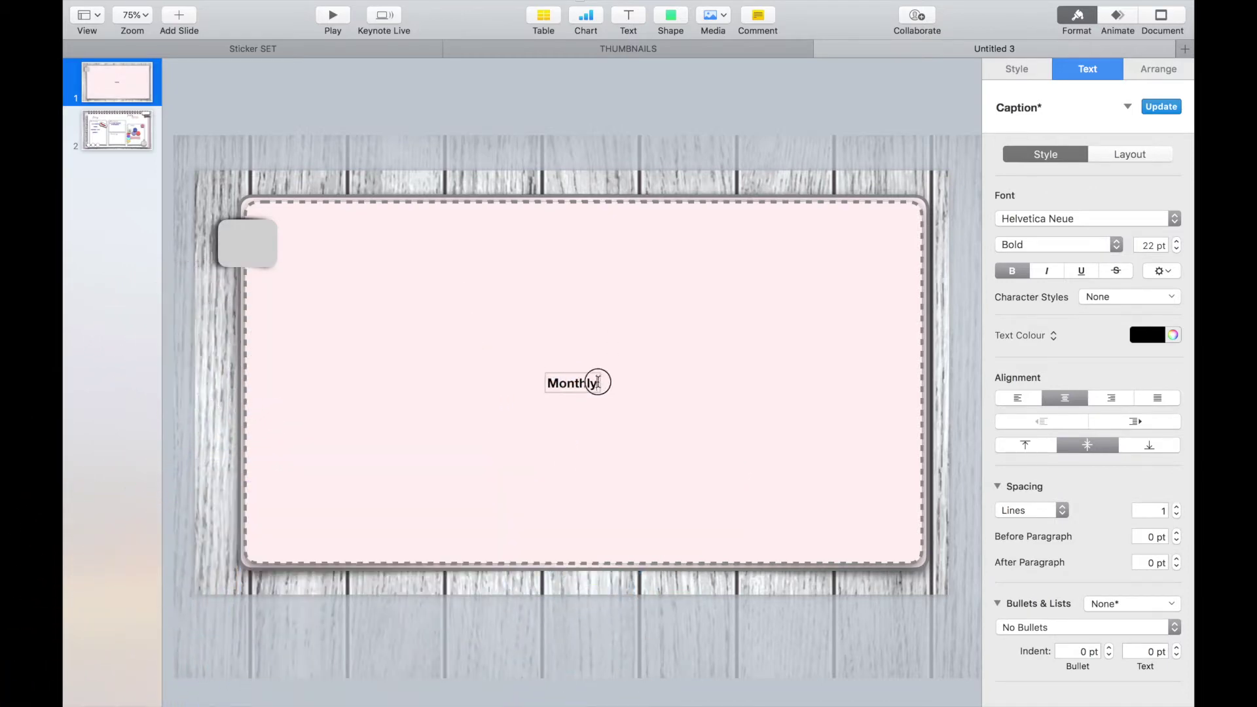
Step: Set the "Monthly" text to the HVD Comic Serif Pro font at 15 pt
left_click_drag(597, 380, 500, 381)
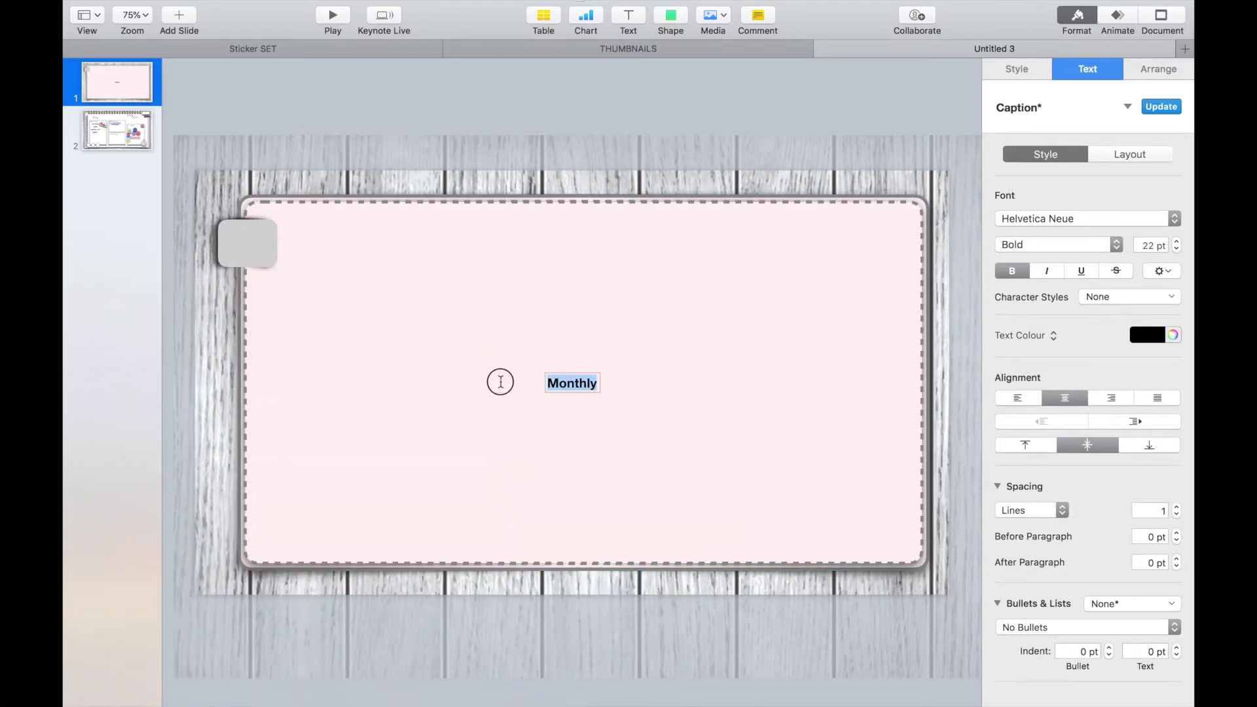
left_click(1049, 221)
scroll(1045, 438, "down", 3)
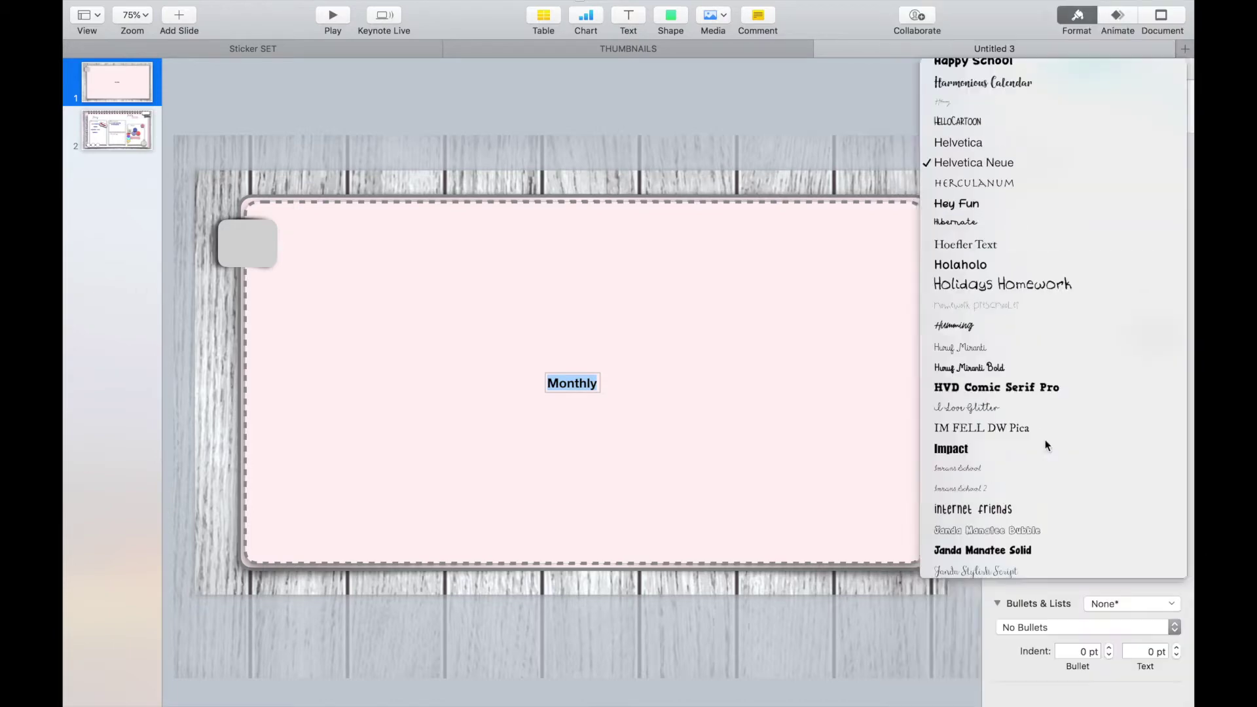
left_click(997, 387)
left_click(1176, 250)
left_click(1176, 250)
left_click(1176, 250)
left_click(1177, 250)
left_click(1176, 249)
left_click(1176, 250)
left_click(1176, 249)
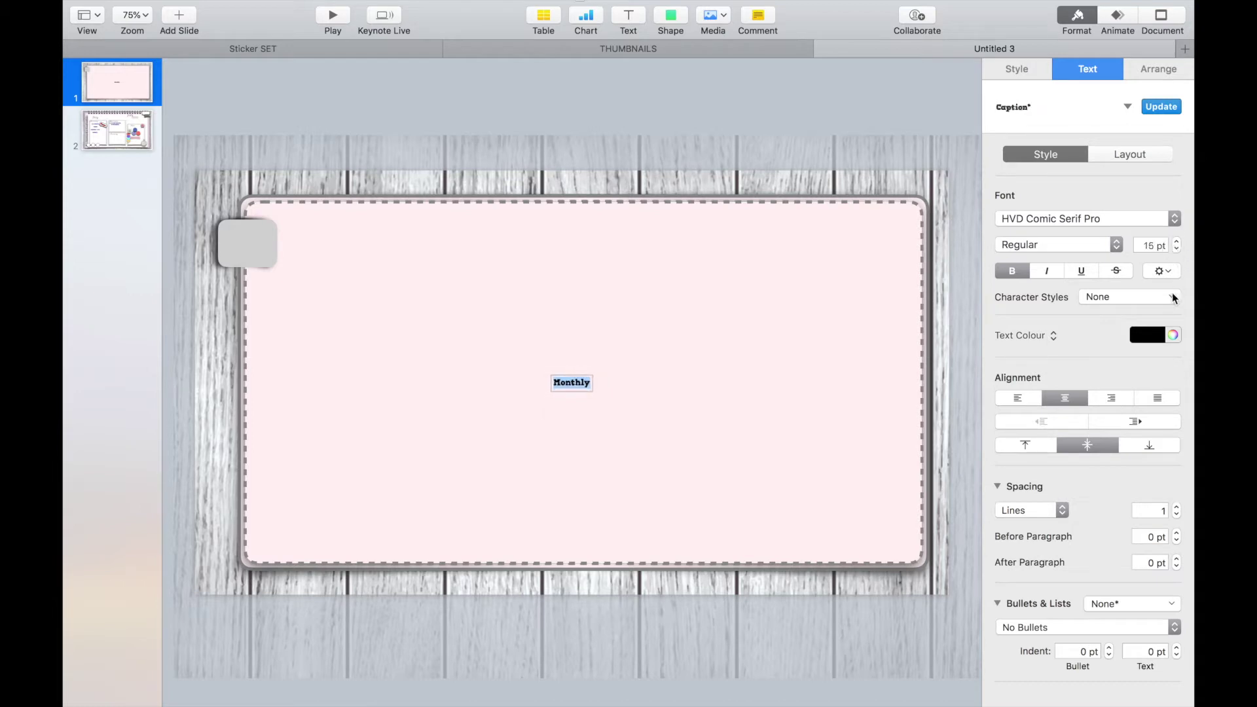
Step: Rotate the "Monthly" text box to 90° and place it along the outer edge of the grey tab
left_click(1138, 77)
left_click_drag(1108, 326, 1111, 330)
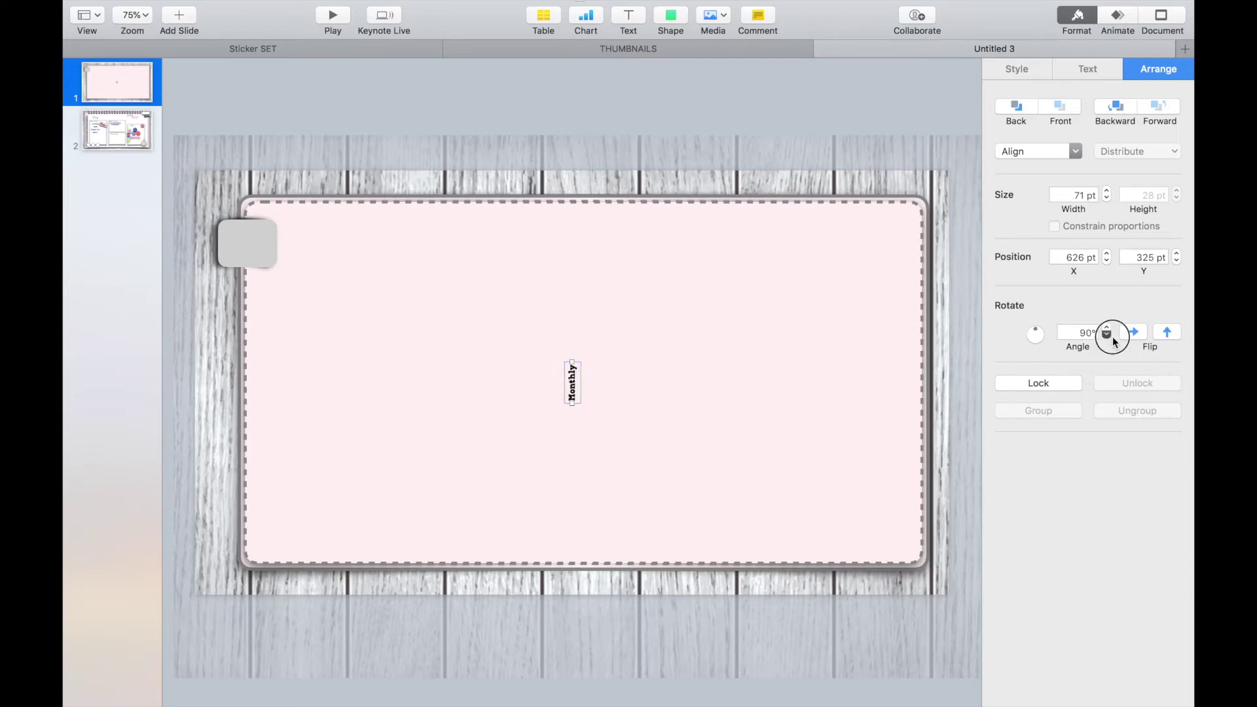
double_click(571, 382)
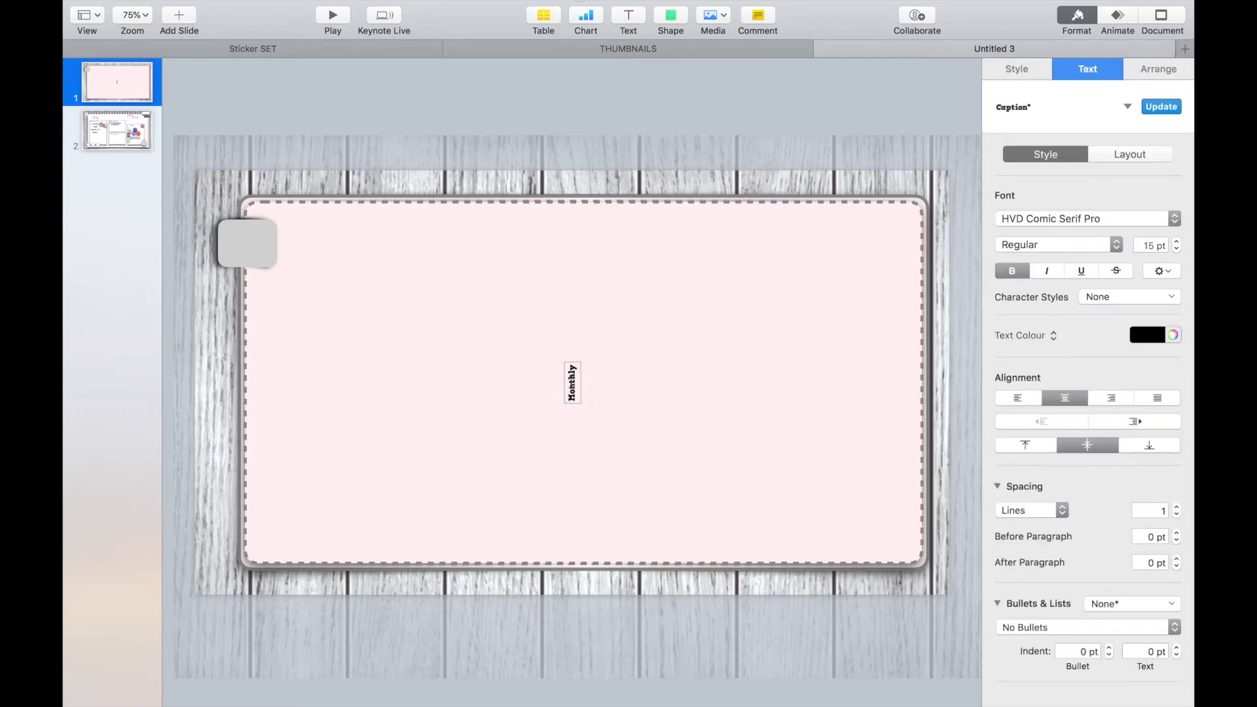
left_click(542, 310)
left_click_drag(572, 383, 229, 242)
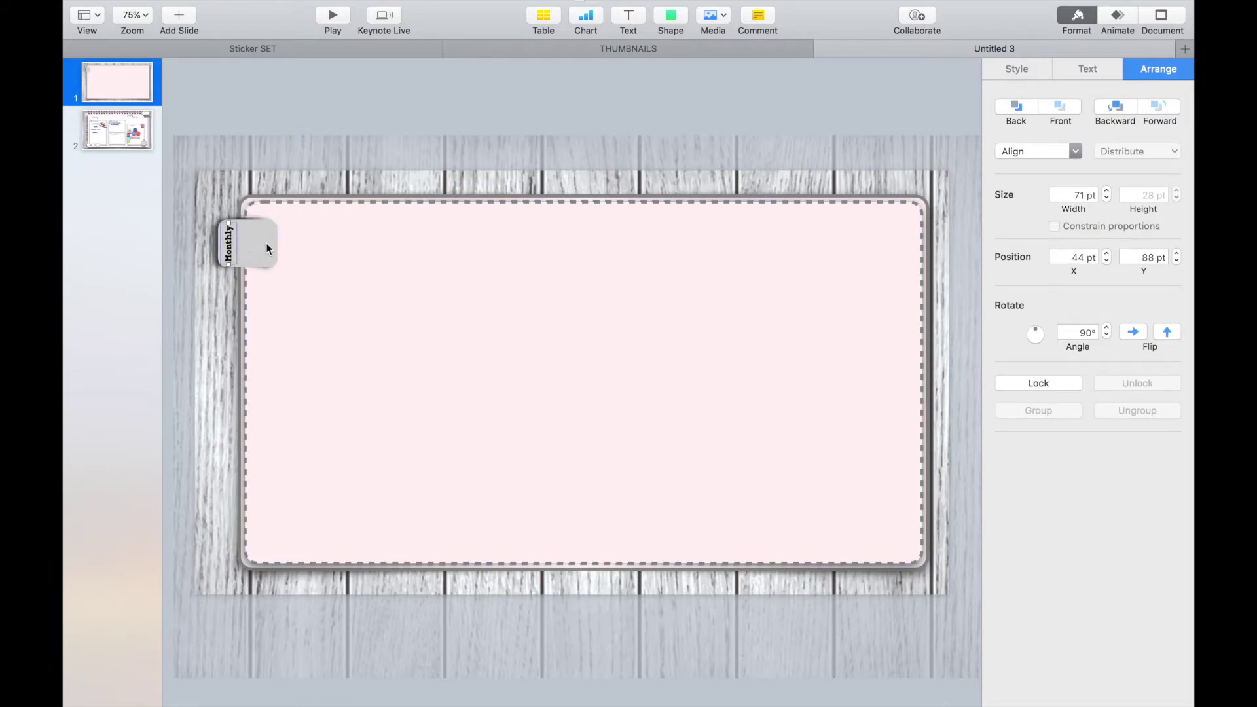
Step: Group the "Monthly" label with the grey tab and move the group to X 33 pt, Y 97 pt
left_click(267, 249, "shift")
left_click(1036, 411)
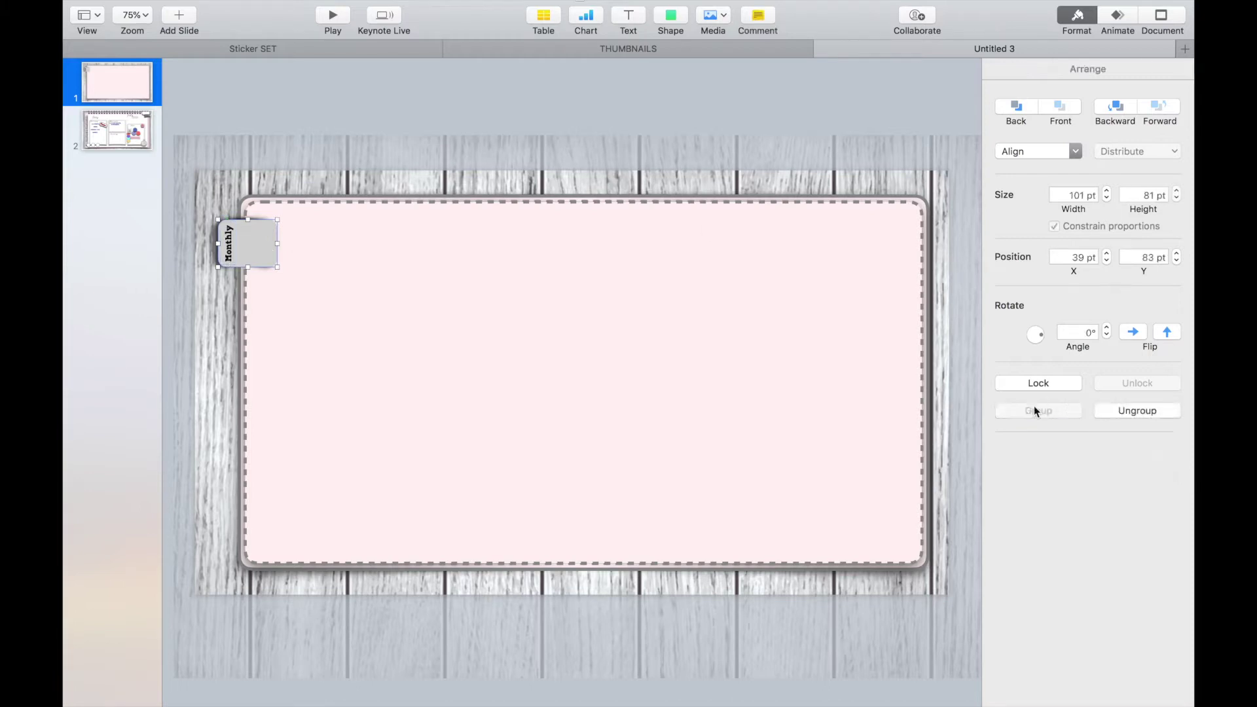
left_click(419, 301)
left_click_drag(265, 248, 261, 256)
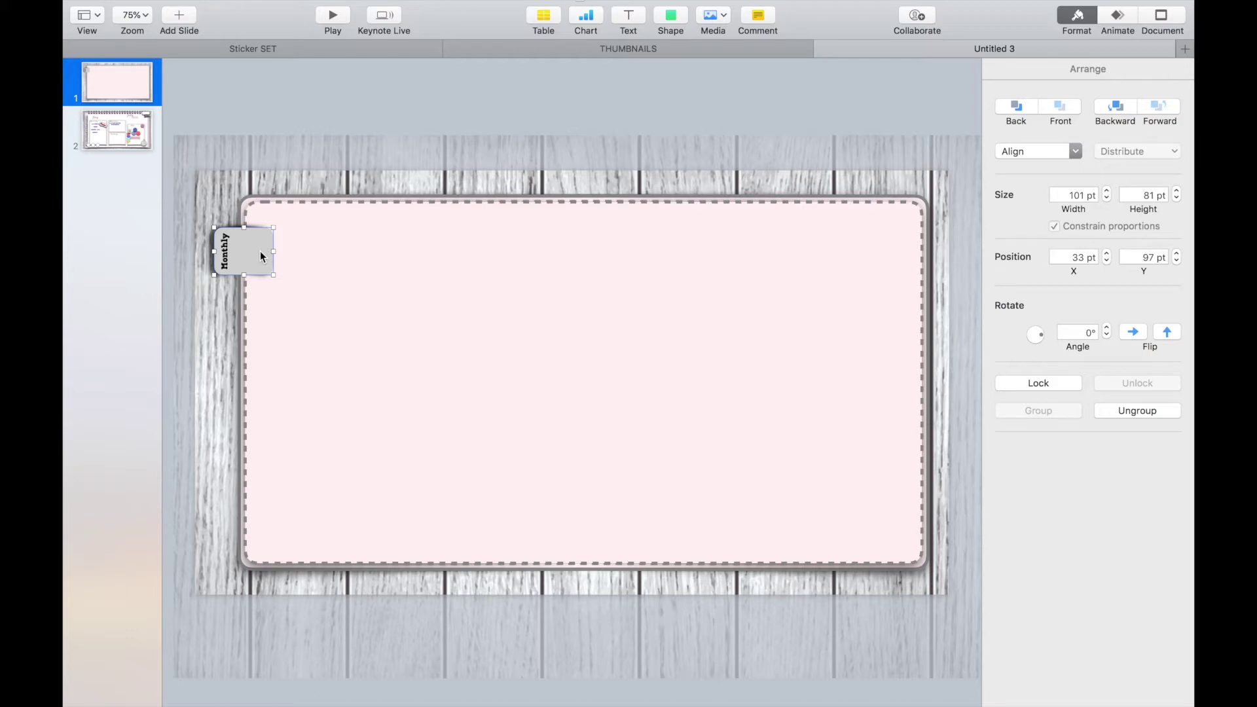
Step: Duplicate the "Monthly" tab down the panel's side to form an aligned, evenly spaced column of seven tabs
left_click_drag(261, 250, 239, 472)
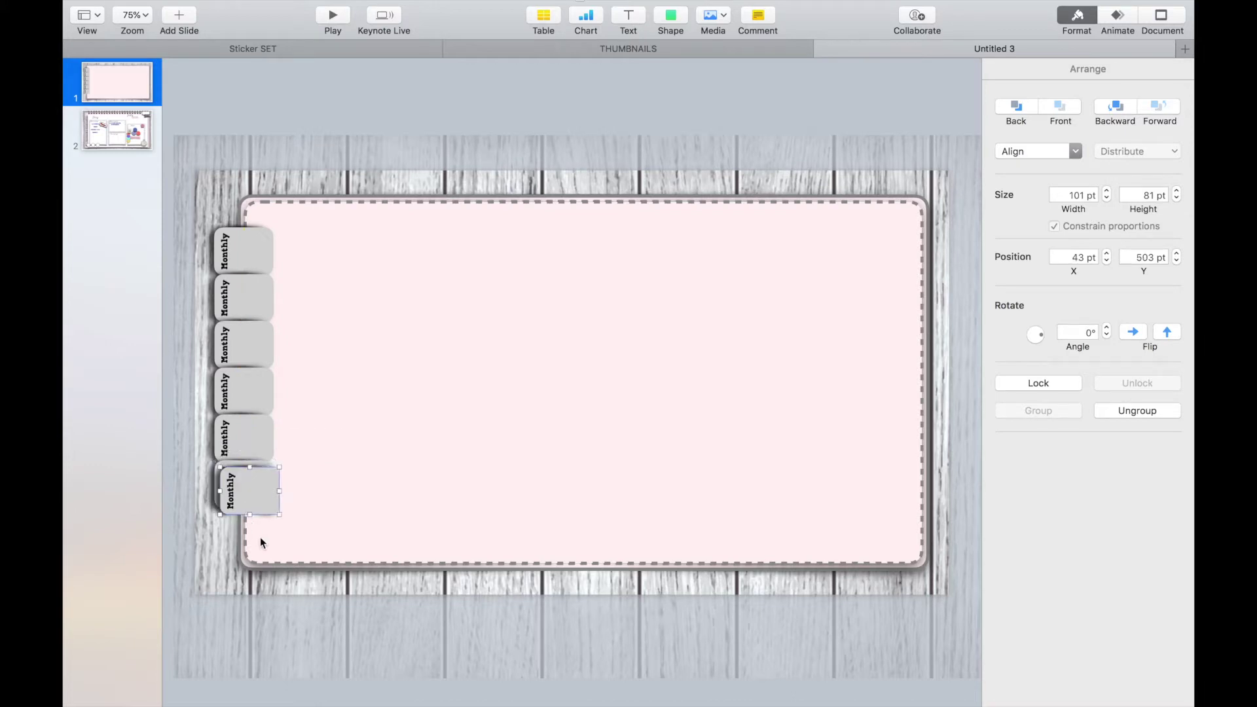
left_click(267, 522)
left_click(267, 508, "shift")
left_click(264, 540, "shift")
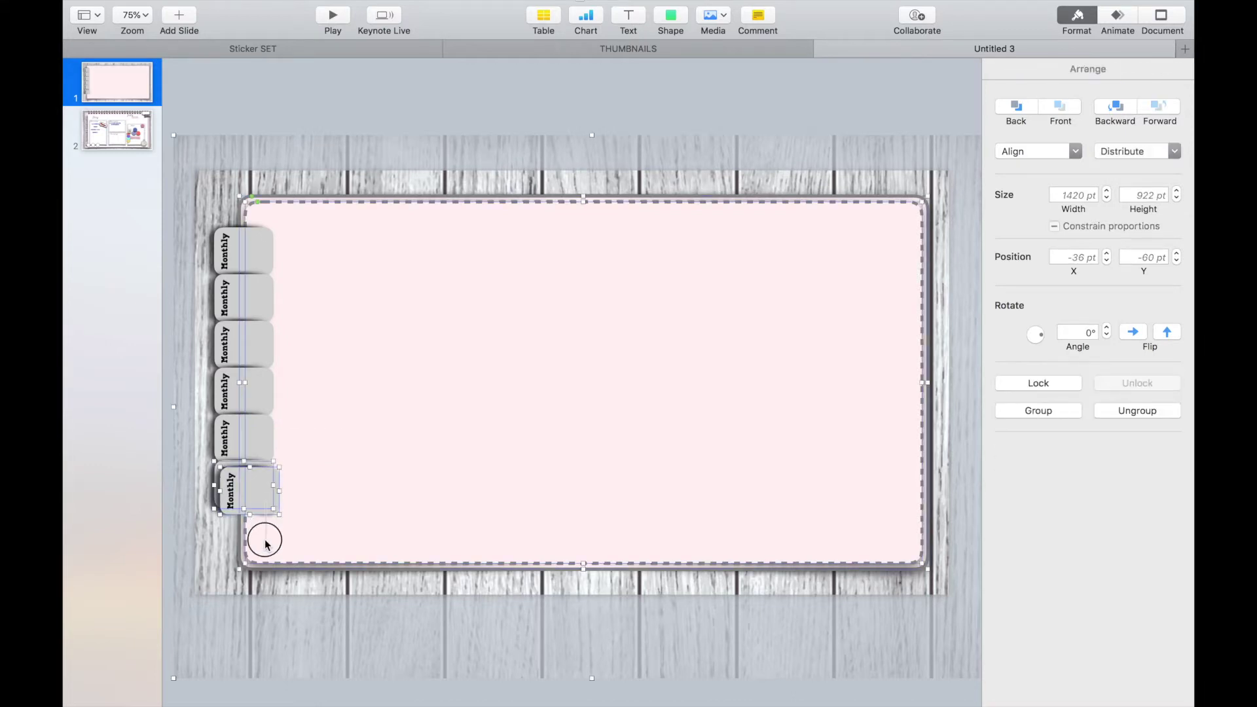
left_click(84, 450)
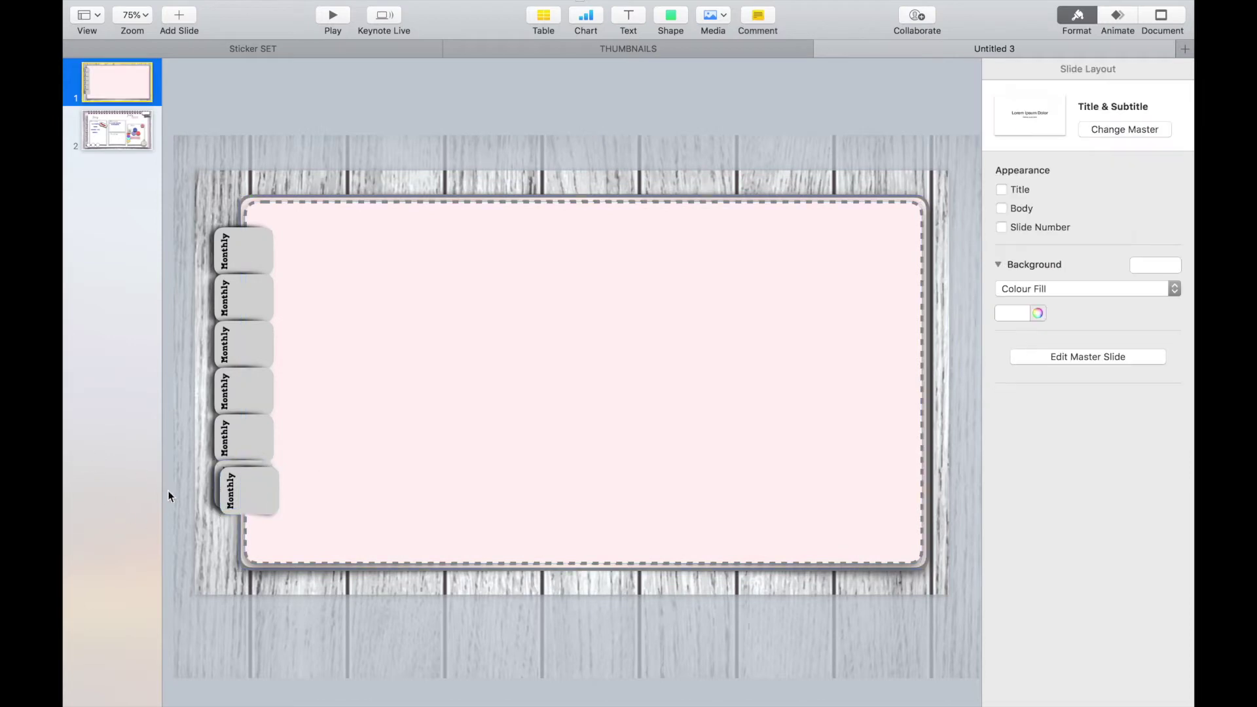
left_click_drag(241, 492, 237, 541)
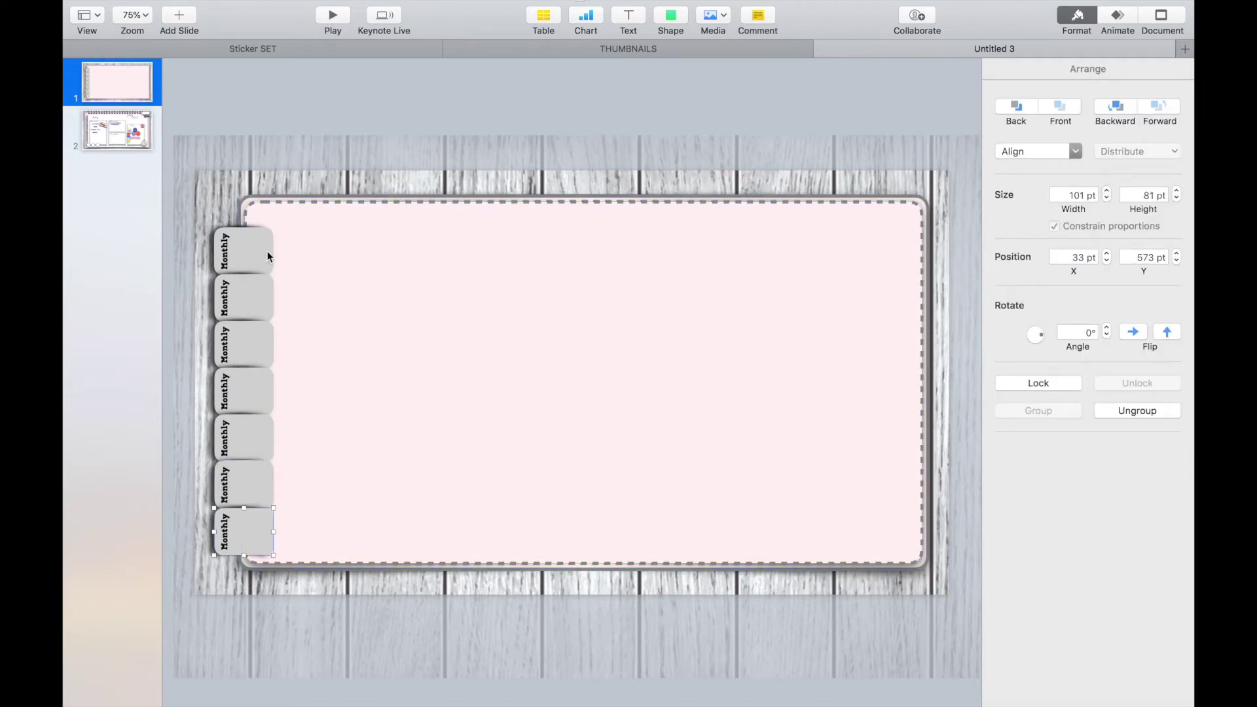
Step: Add a rounded rectangle over the pink panel, sized 1124 x 582 pt and positioned at X 93 pt, Y 67 pt inside the stitching
left_click(473, 288)
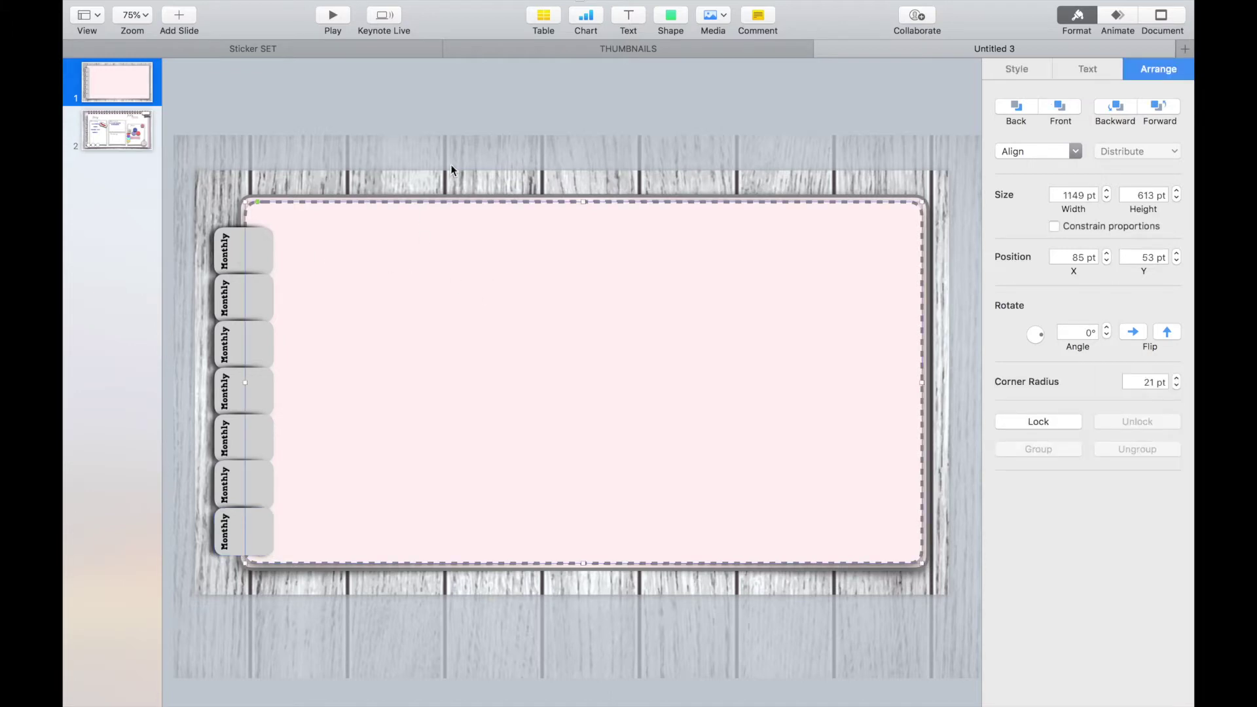
left_click(676, 18)
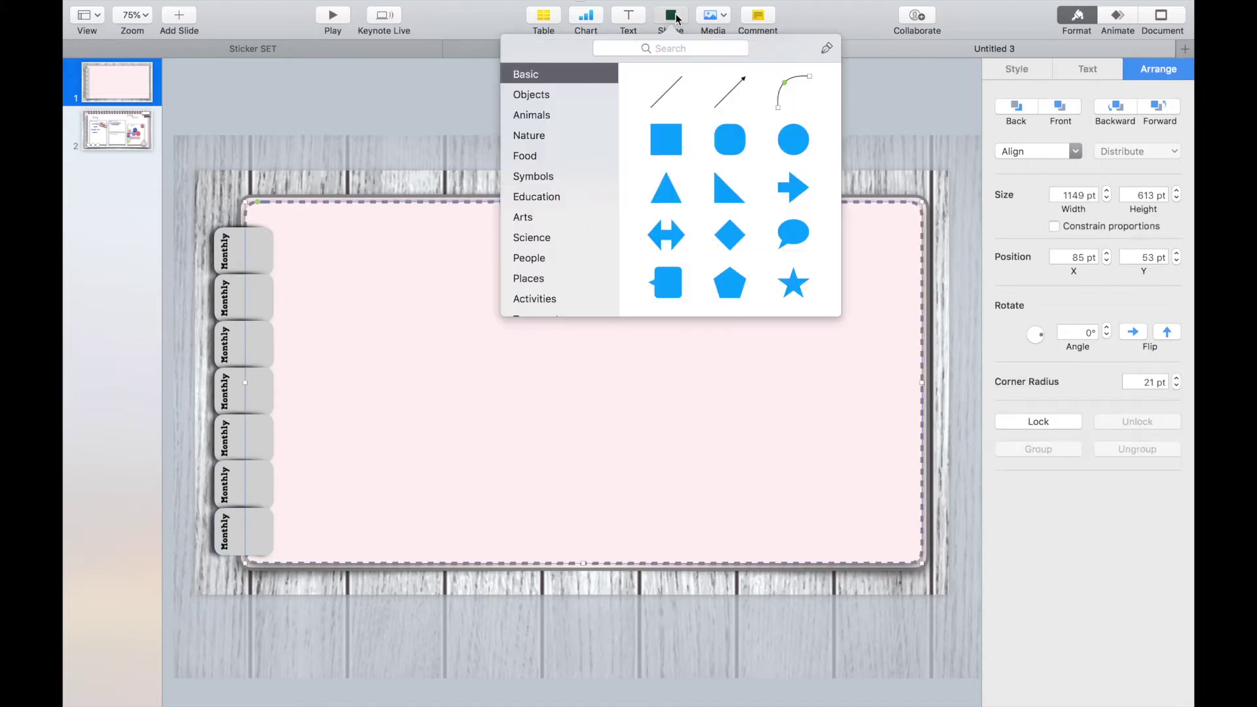
left_click(734, 123)
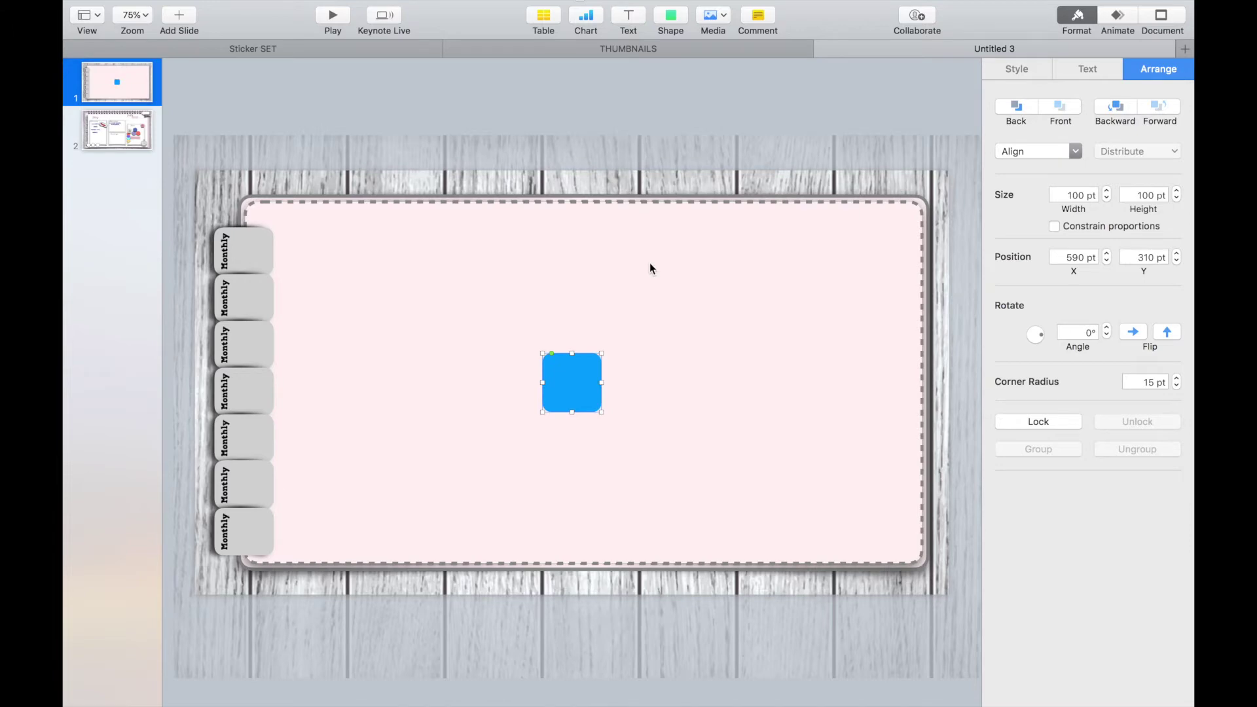
left_click_drag(572, 395, 888, 554)
left_click_drag(301, 210, 259, 208)
left_click_drag(888, 383, 912, 382)
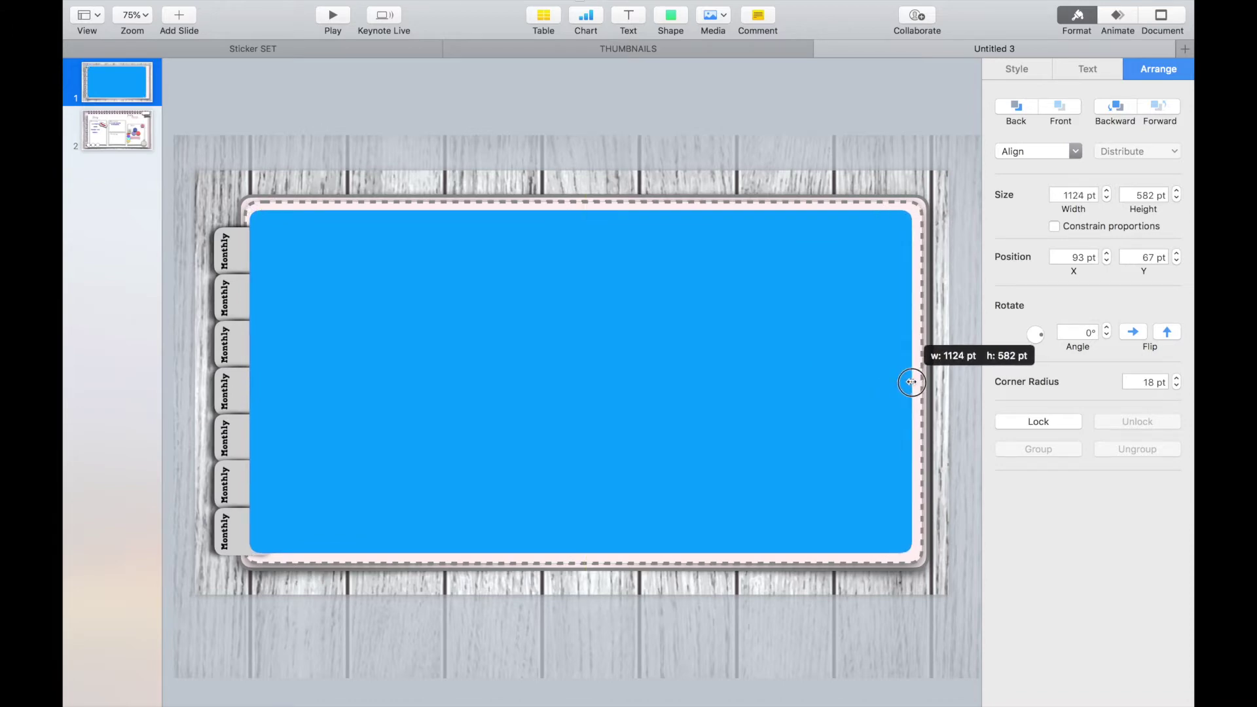
left_click_drag(911, 383, 911, 383)
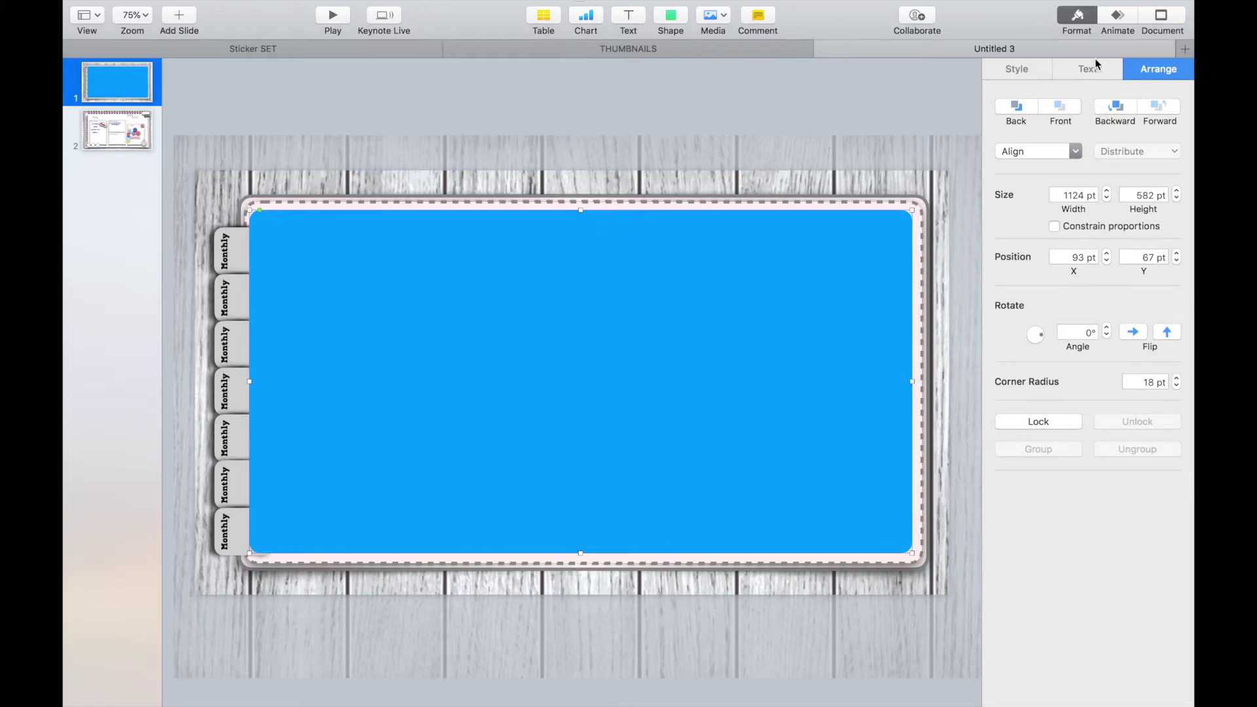
Step: Fill the large blue rounded rectangle with white and give it a curved shadow
left_click(1025, 66)
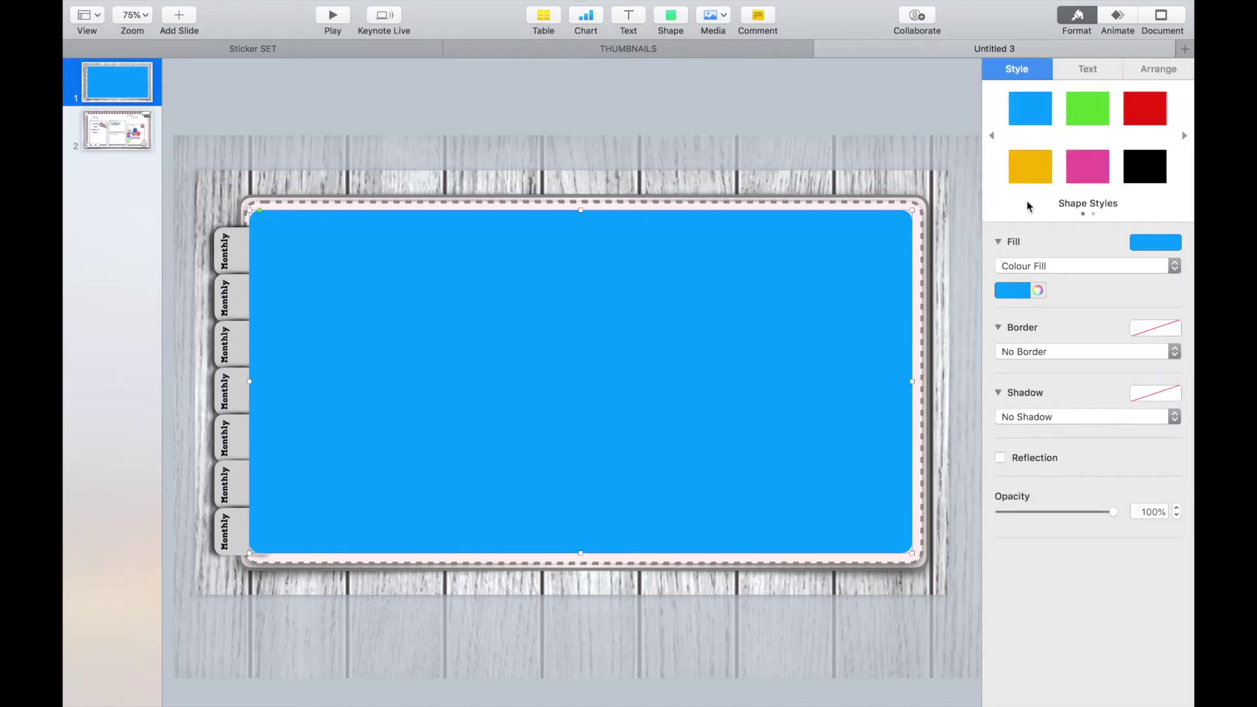
left_click(1009, 292)
left_click(946, 388)
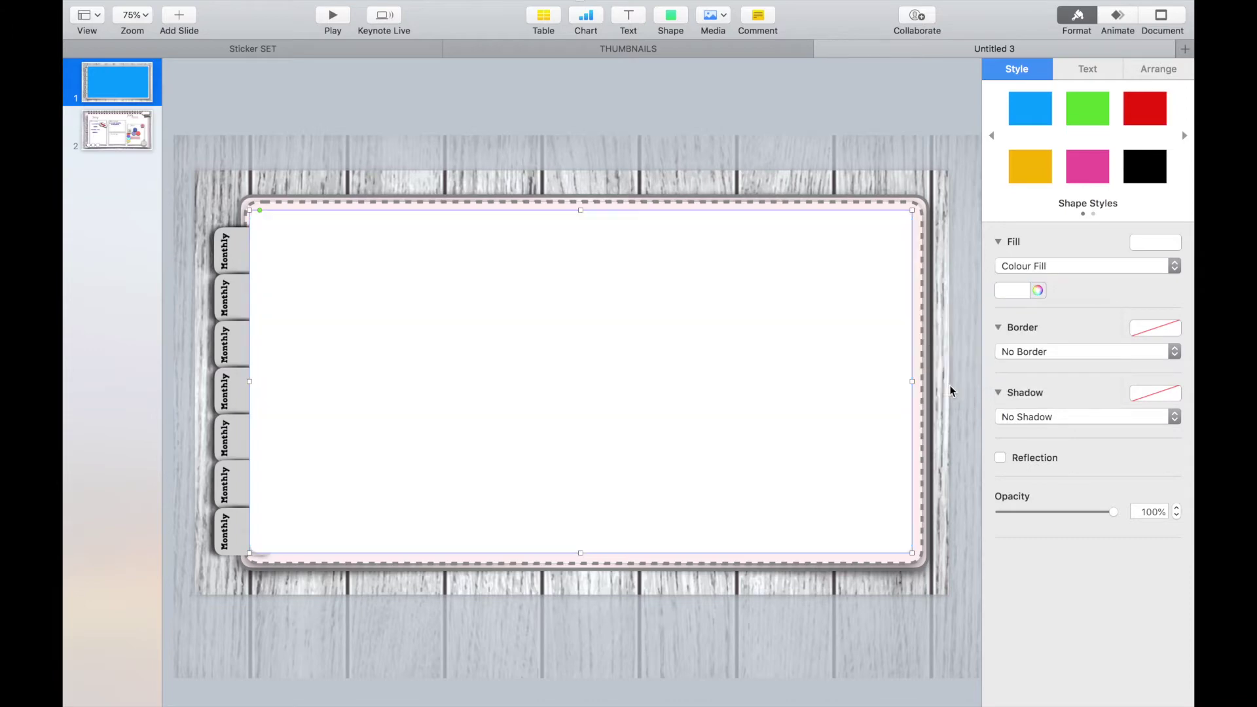
left_click(1049, 415)
left_click(1047, 457)
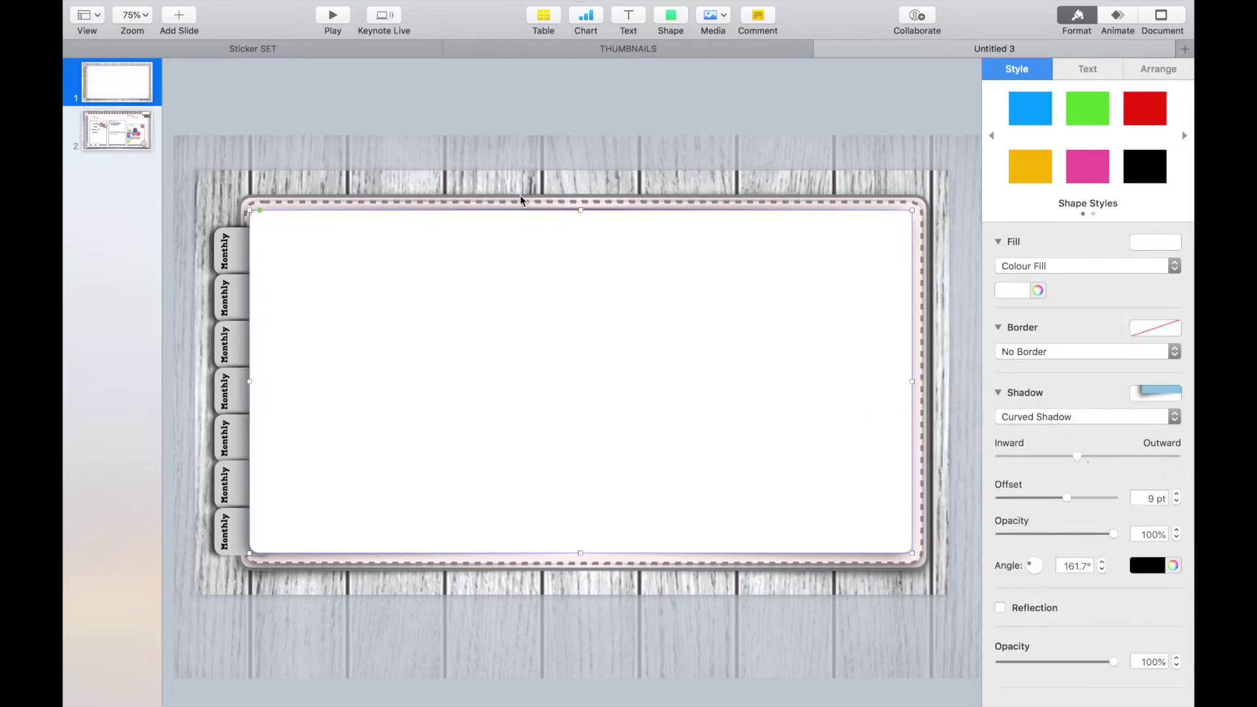
left_click(444, 136)
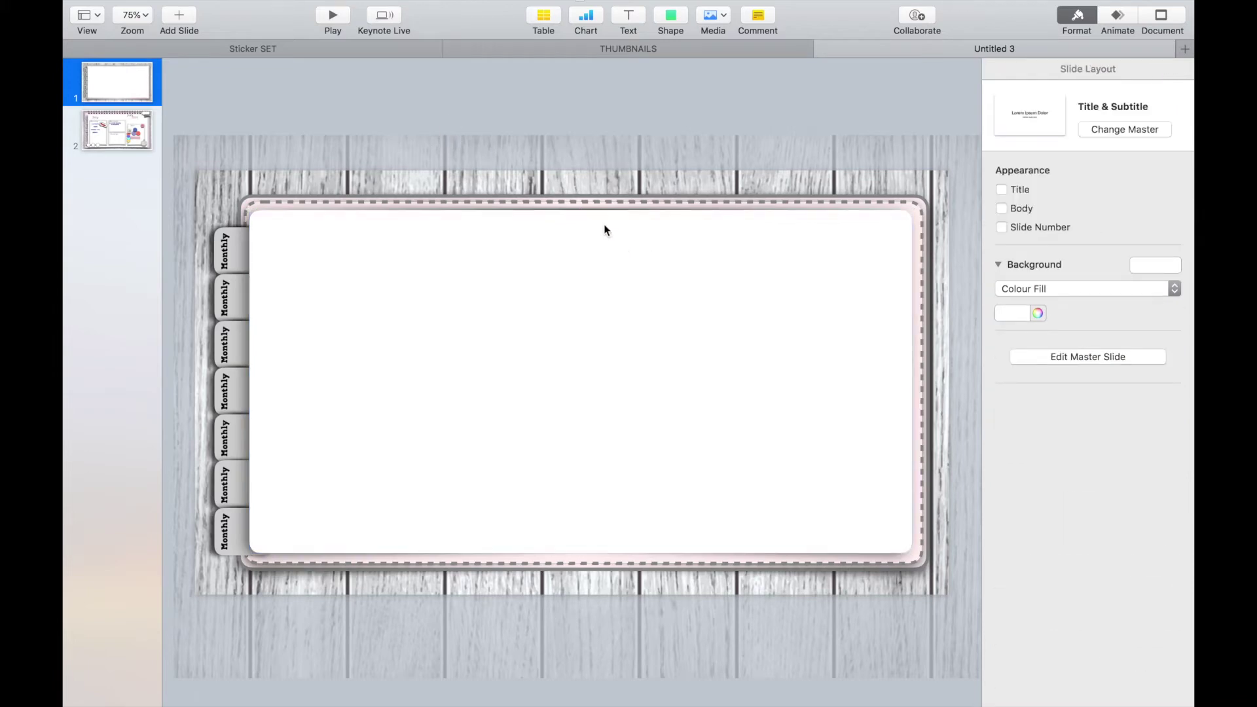
Step: Change the second tab's label to "Weekly"
left_click(227, 309)
left_click(226, 309)
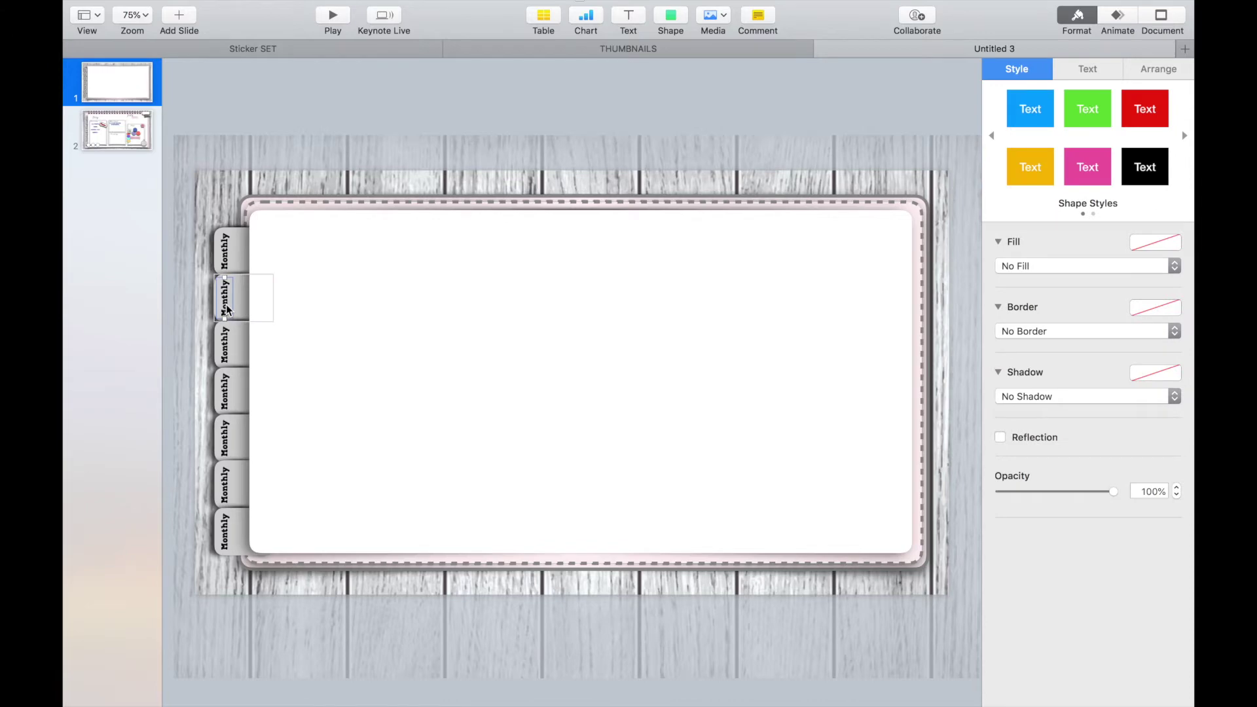
double_click(226, 309)
type("weekly")
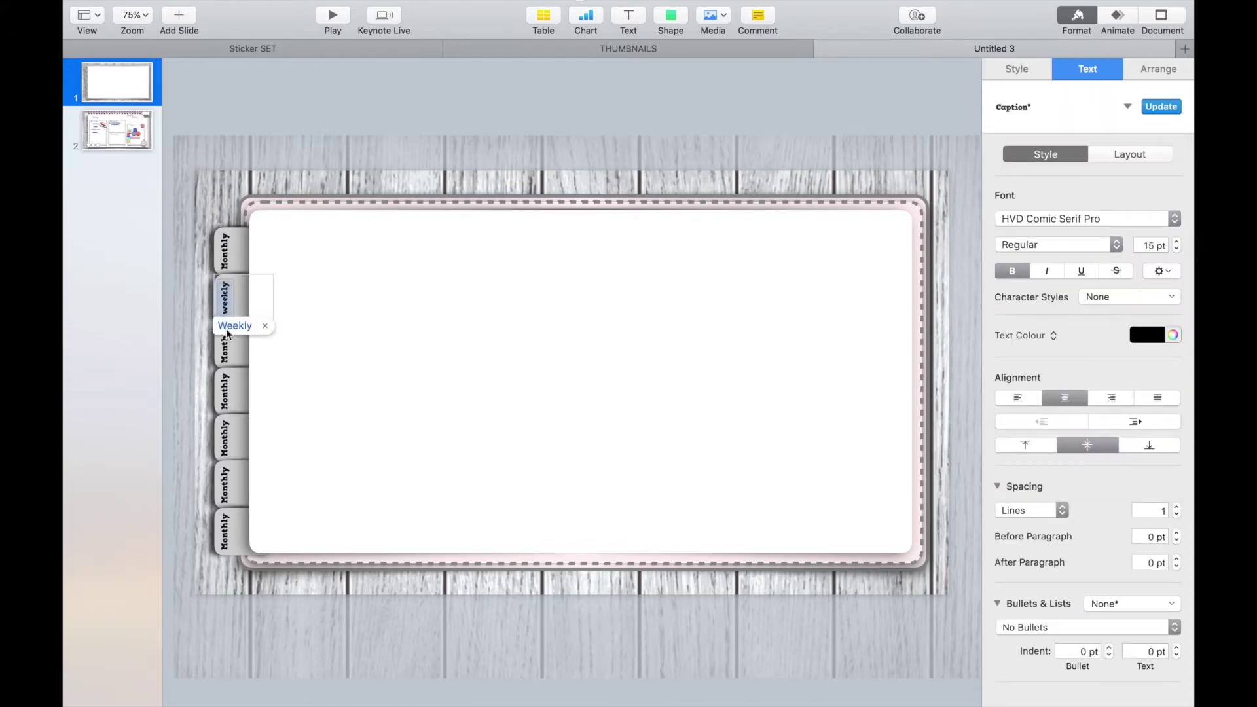
left_click(229, 331)
Step: Change the third tab's label to "Meetings" and select the label of the fourth tab
left_click(224, 350)
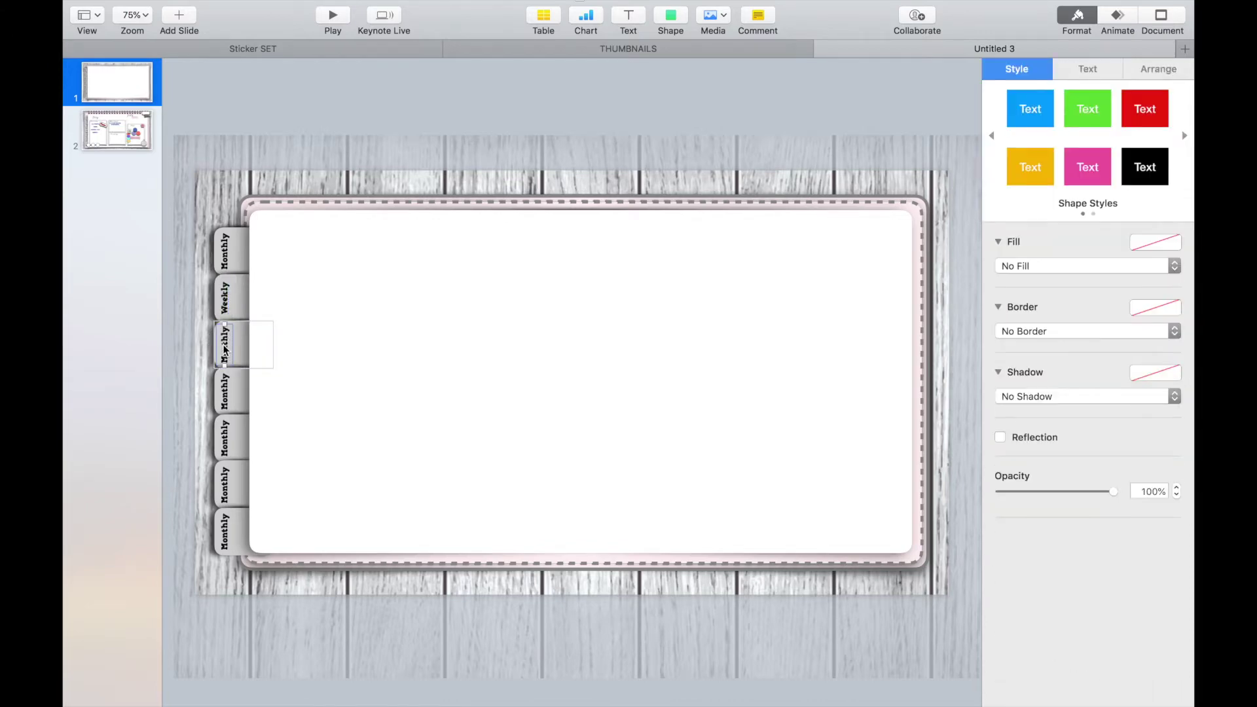
double_click(224, 348)
type("mee")
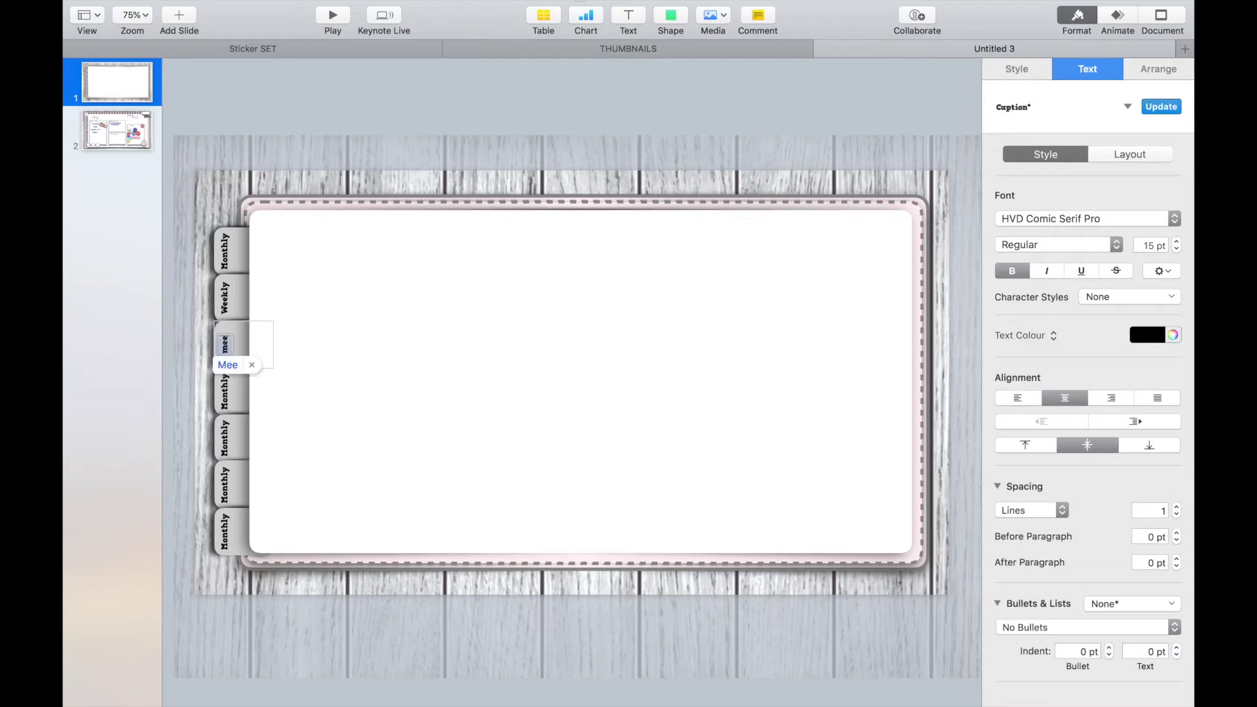
type("tings")
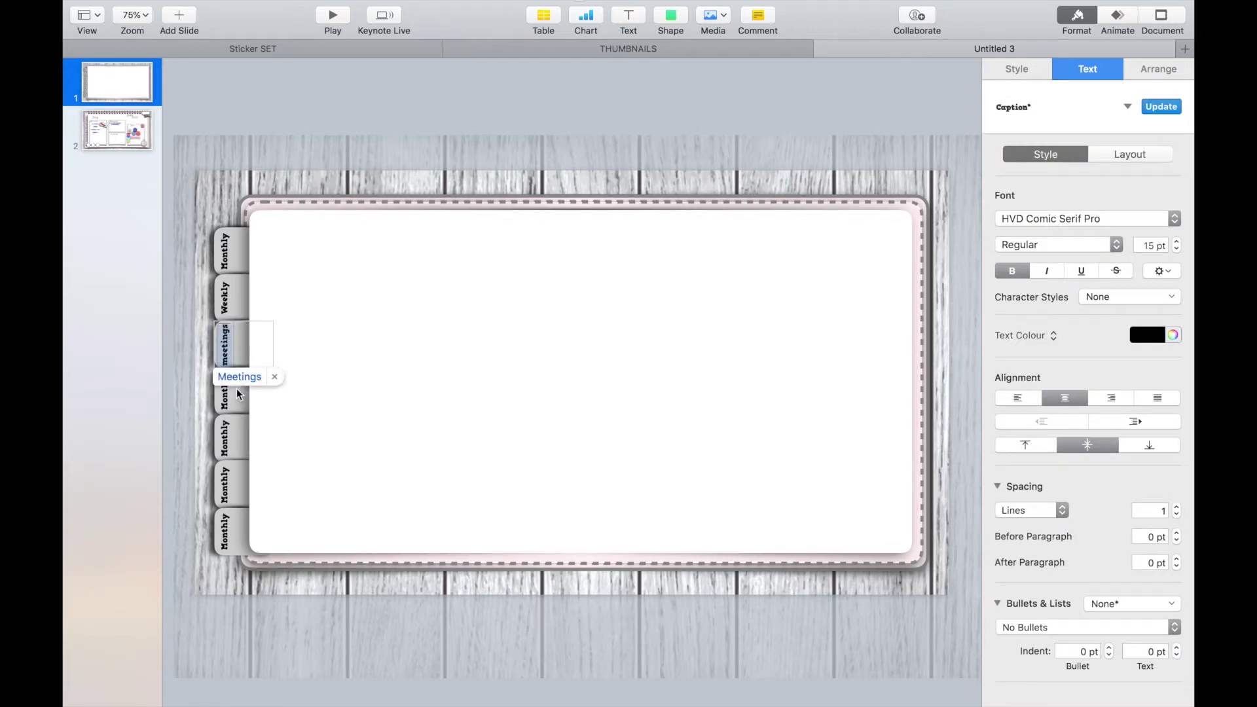
left_click(226, 406)
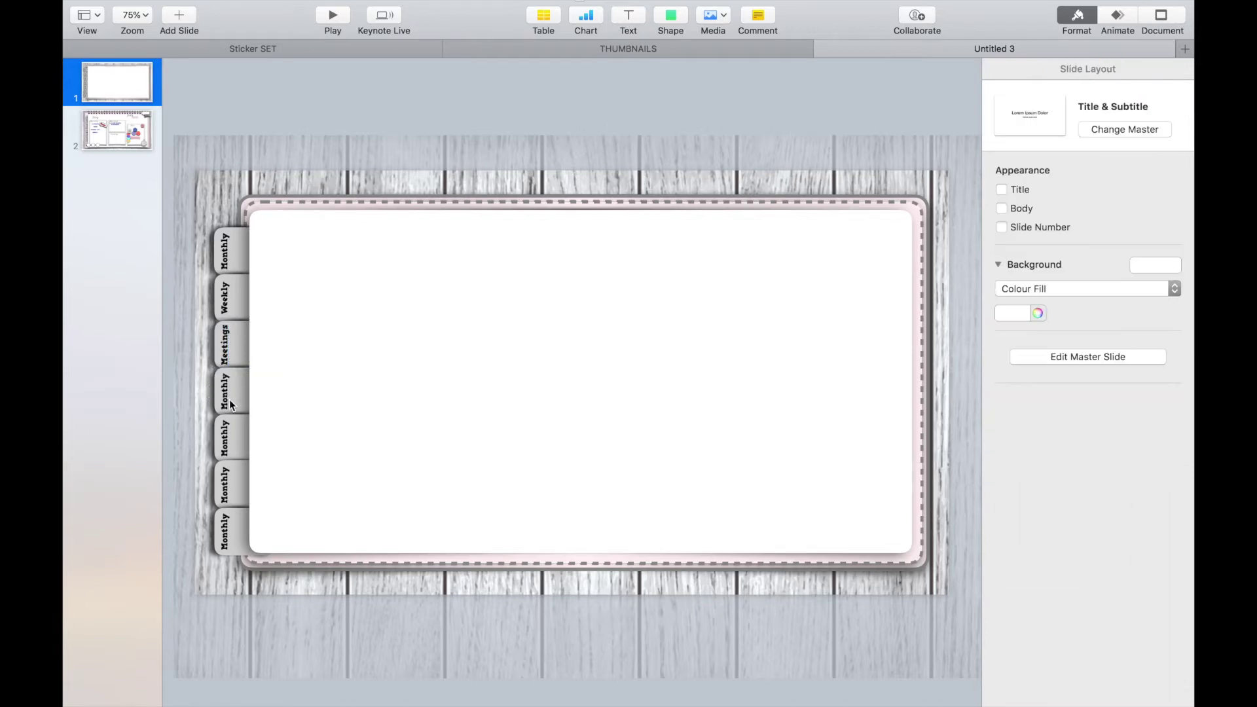
left_click(230, 406)
left_click(227, 406)
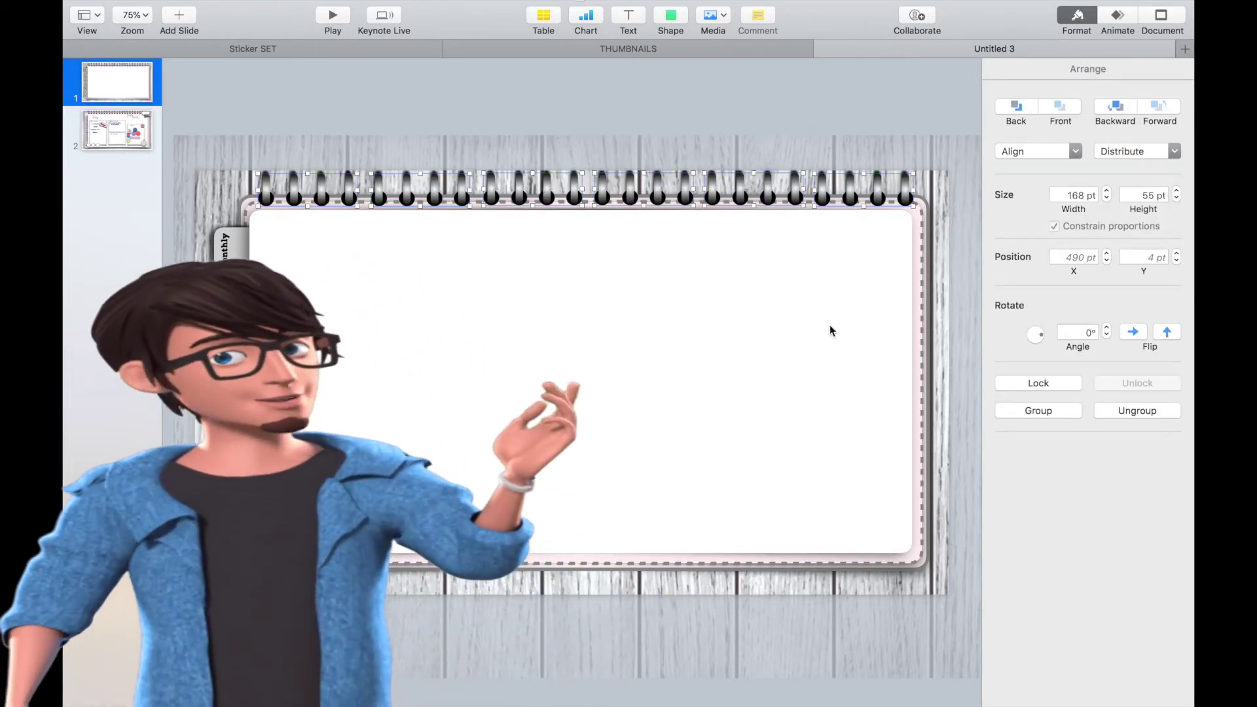
Step: Group the selected spiral binder rings along the planner's upper edge into one object
left_click(1047, 411)
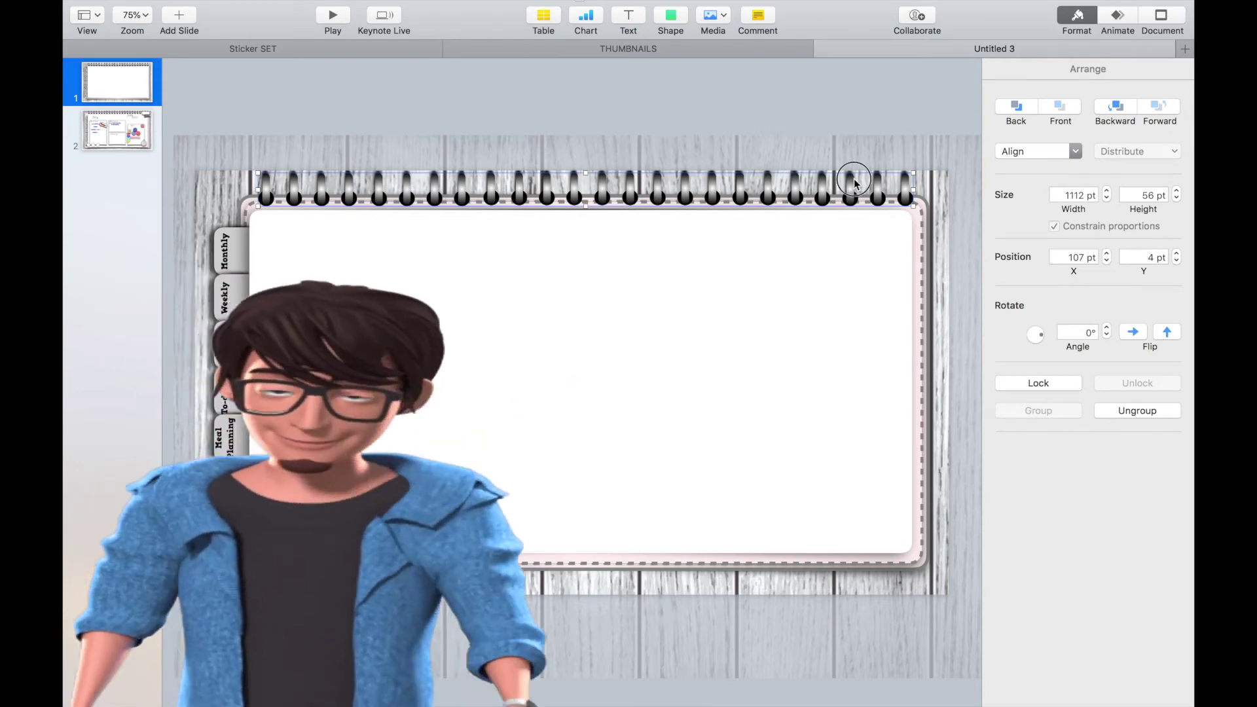
Step: Shorten the white page from its upper edge and shift it down, and move the ring group to X 104 pt, Y 27 pt
left_click(786, 256)
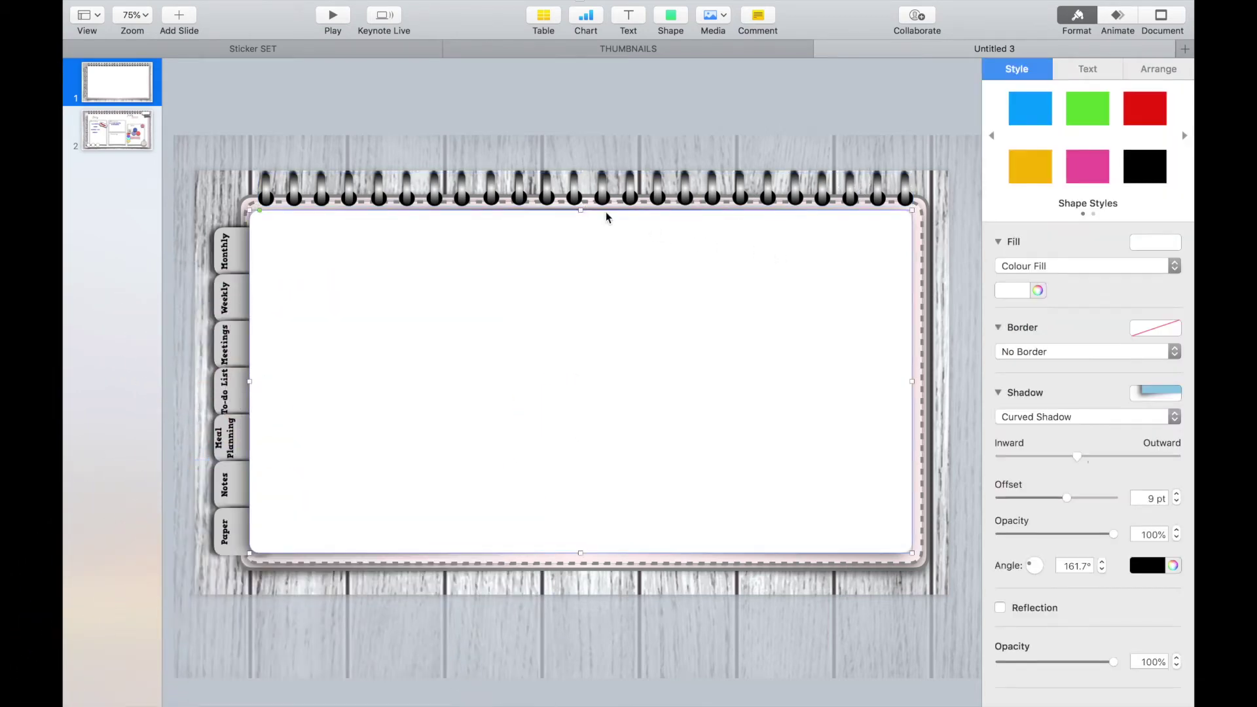
left_click_drag(580, 210, 572, 269)
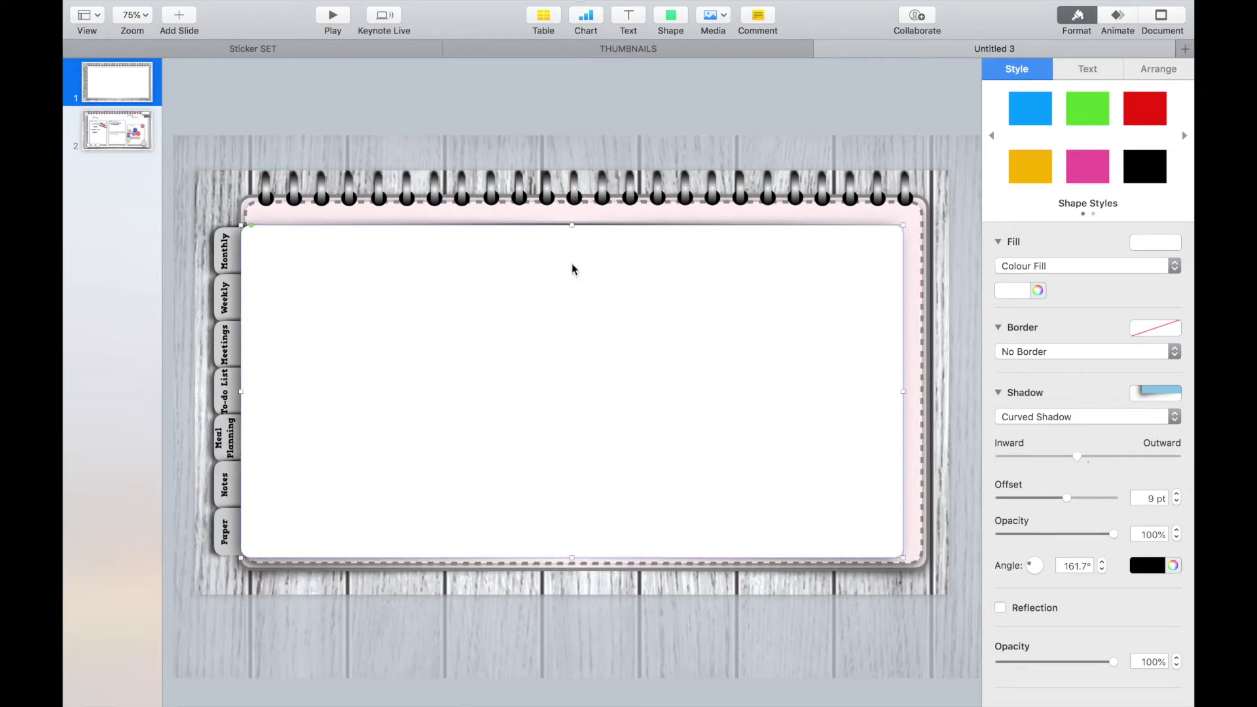
left_click(574, 195)
left_click_drag(574, 195, 570, 209)
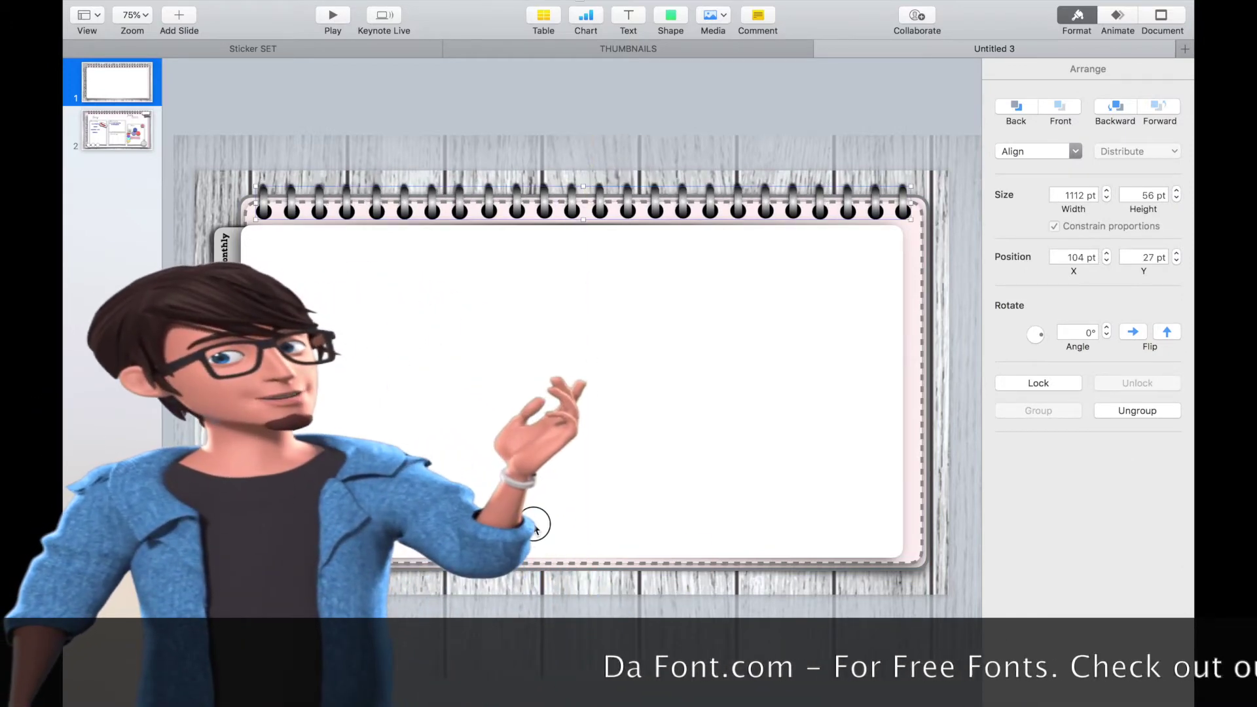
Step: Extend the pink stitched panel and its backing downward, and lengthen the white page from its lower edge to fill the added space
left_click(539, 519)
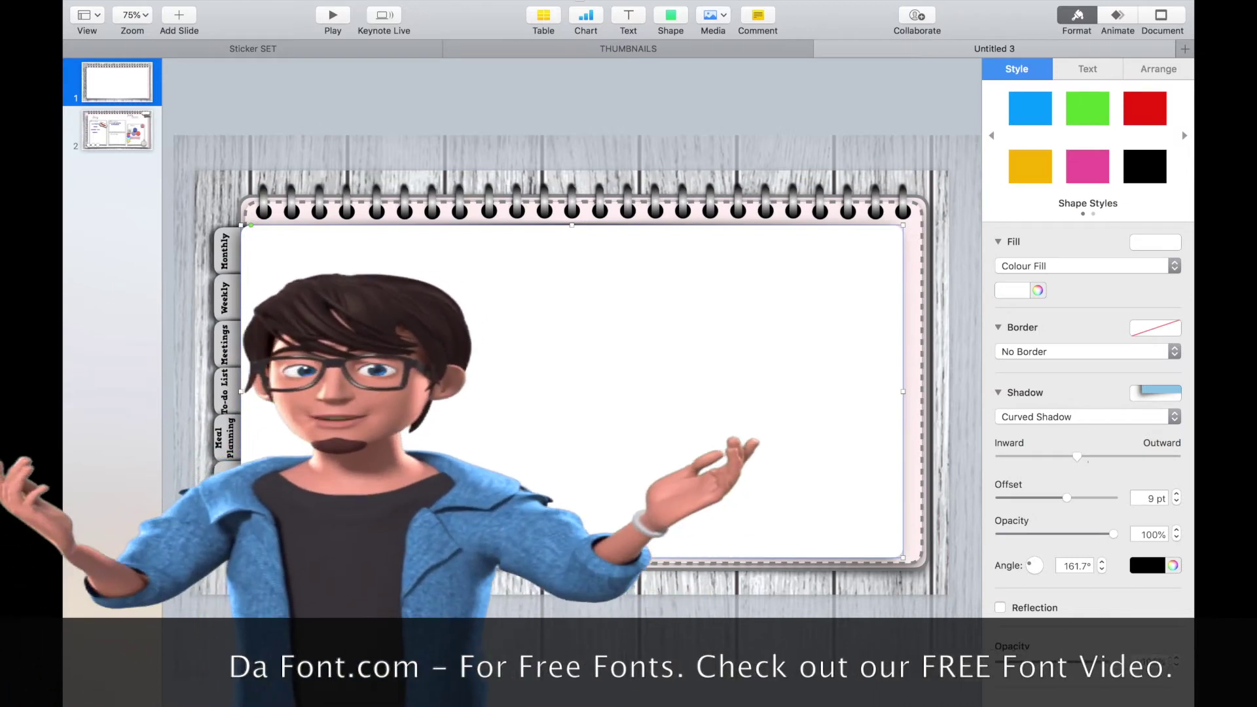
left_click(244, 564)
mouse_move(237, 571)
left_mouse_down()
mouse_move(239, 587)
mouse_move(246, 564)
mouse_move(246, 580)
left_mouse_up()
left_click(247, 563)
left_click(278, 553)
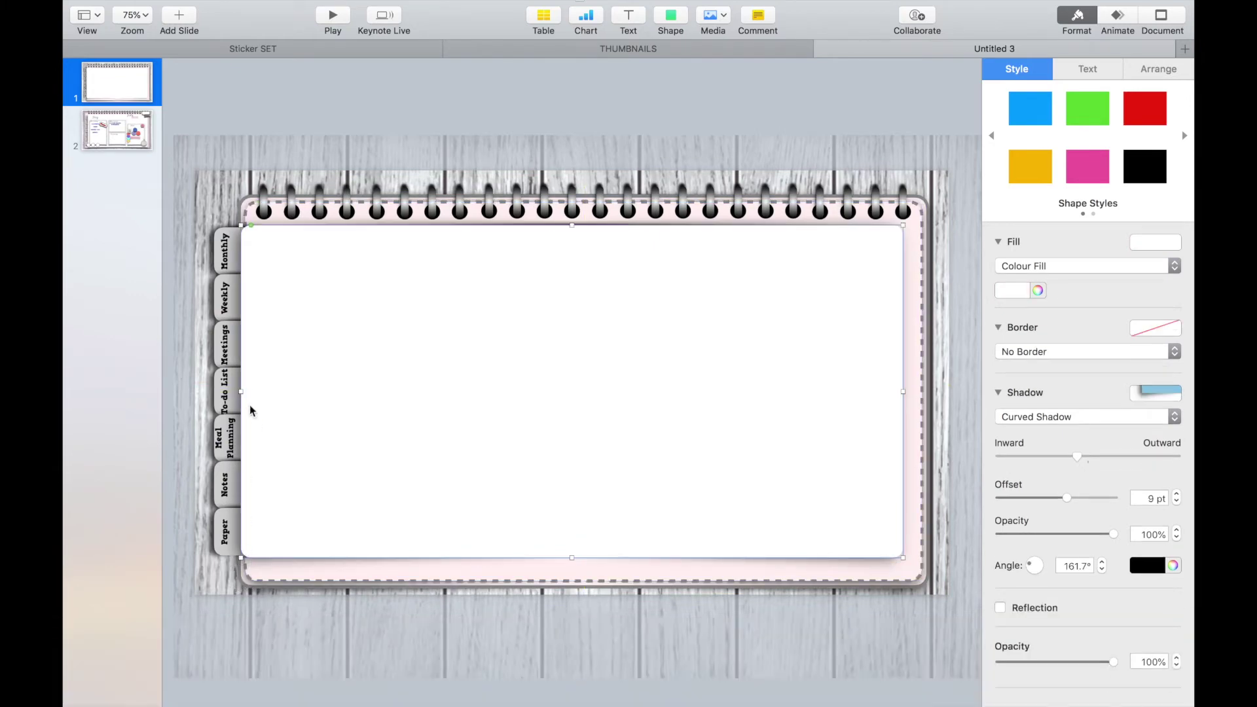
left_click_drag(572, 557, 571, 571)
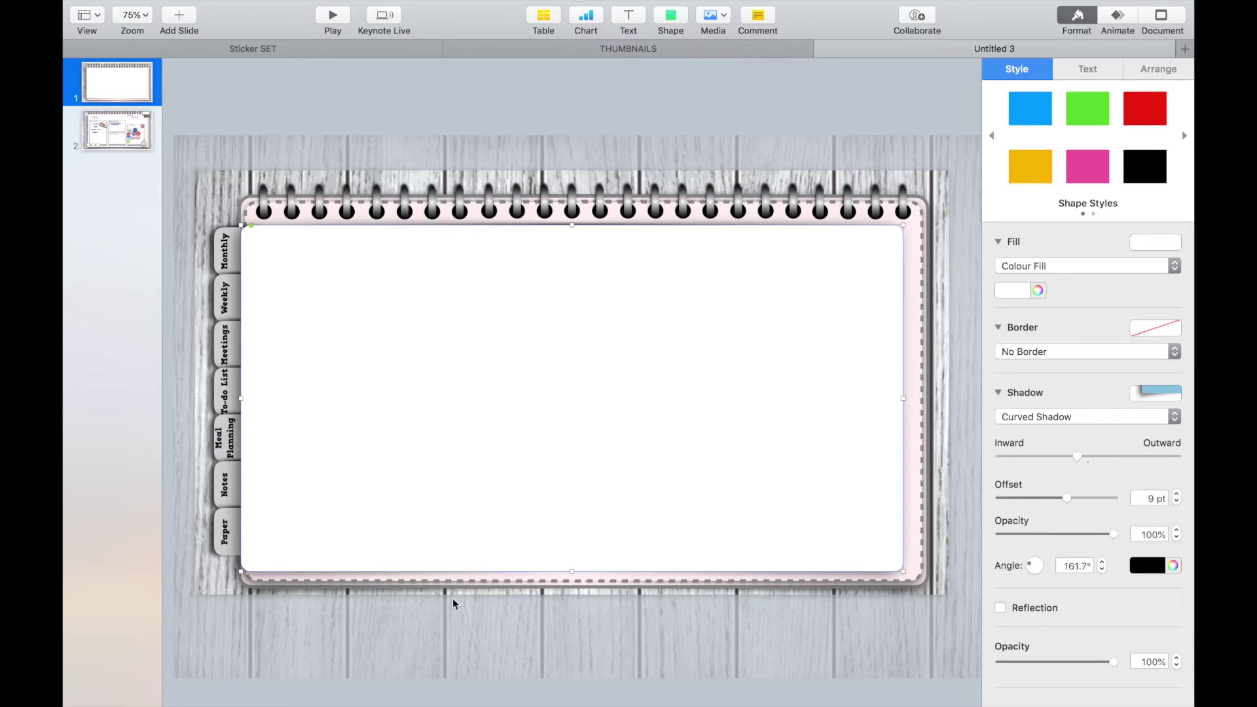
Step: Widen the pink stitched panel and its backing to the left so they extend past the white page's left edge
left_click(253, 584)
mouse_move(238, 586)
left_mouse_down()
mouse_move(225, 583)
mouse_move(236, 582)
left_mouse_up()
left_click(246, 580)
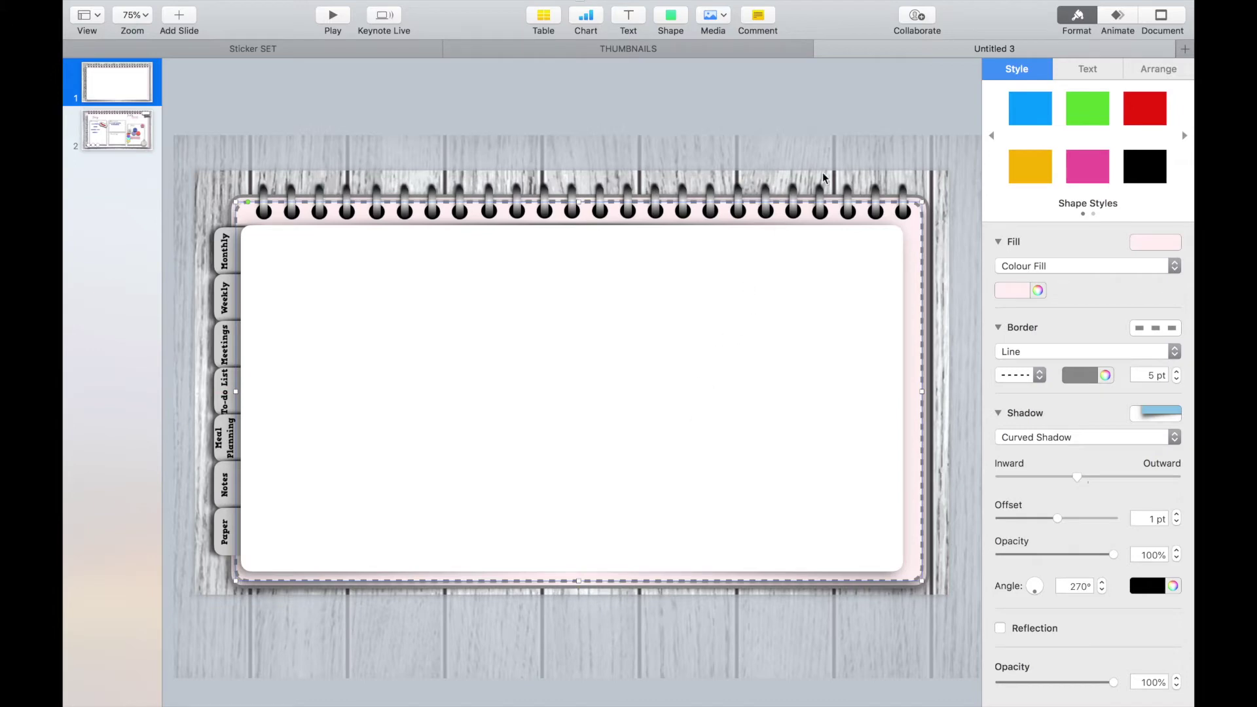
left_click(721, 106)
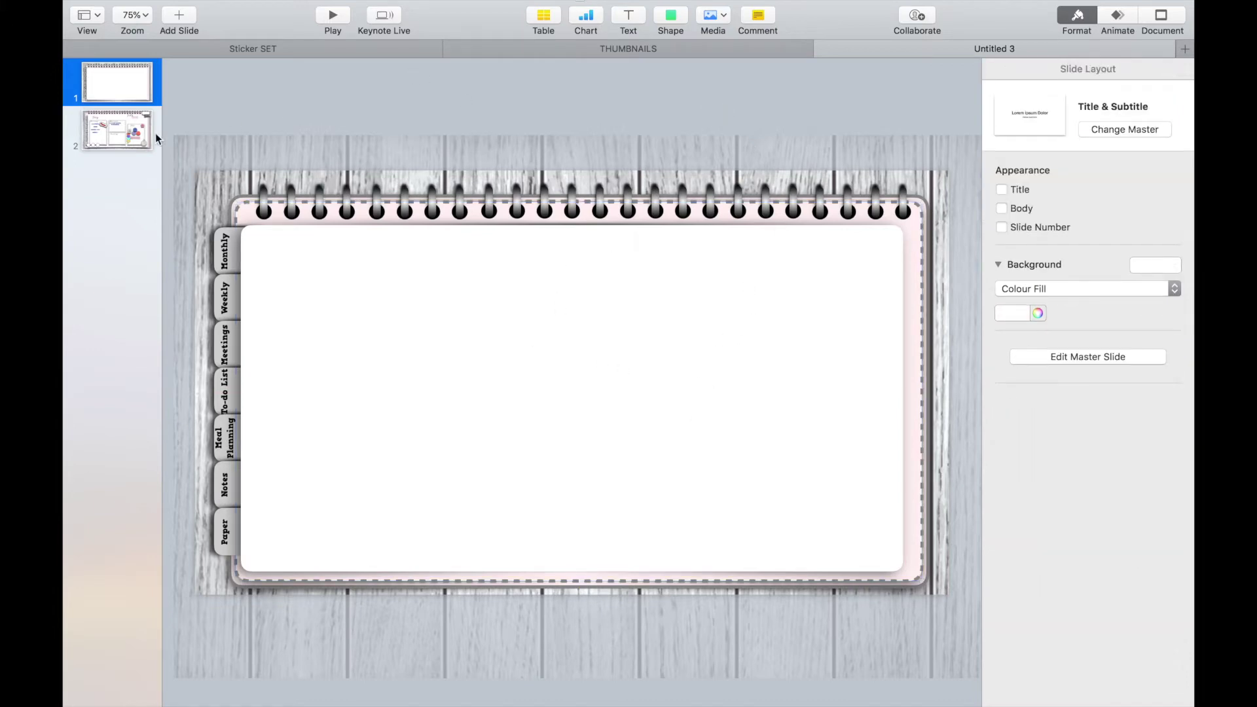
Step: Add a "Sept" text in I Love Glitter at 101 pt near the white page's upper right corner and place a "2020" text beneath it
key("super+v")
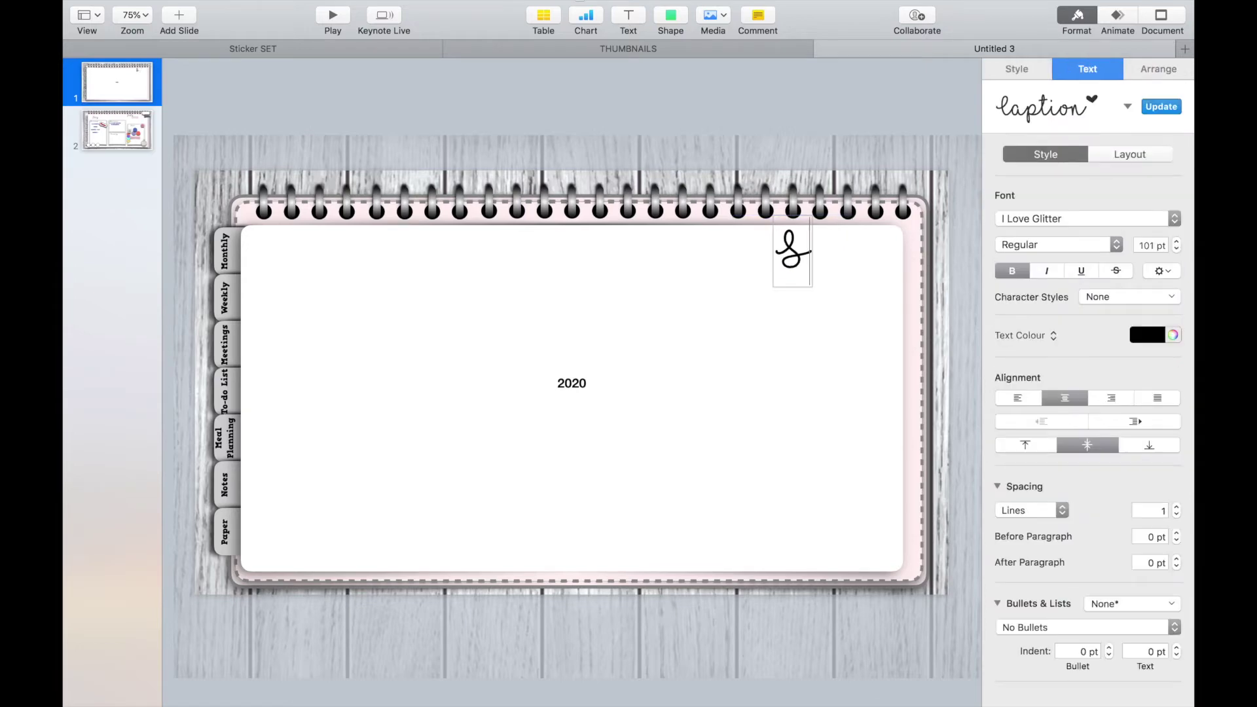
type("ept")
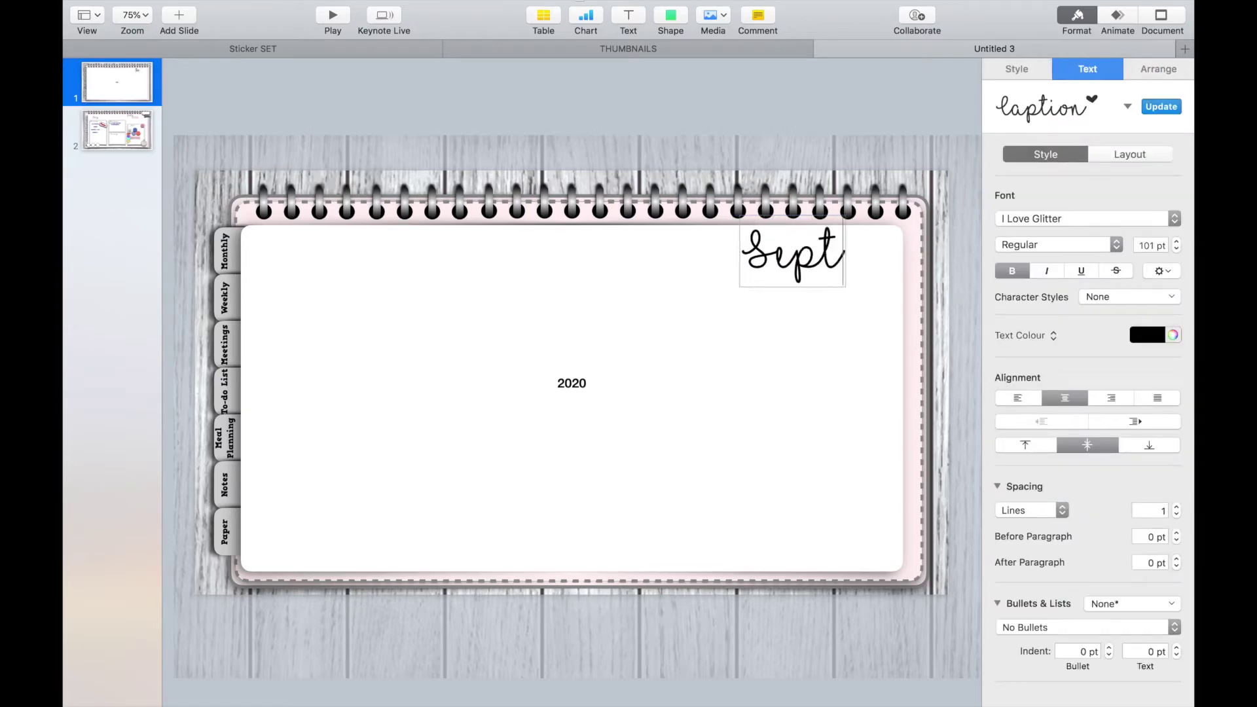
left_click_drag(568, 380, 819, 285)
Step: Set the "2020" text's font to HelloCartoon Medium at 74 pt
left_click(1088, 69)
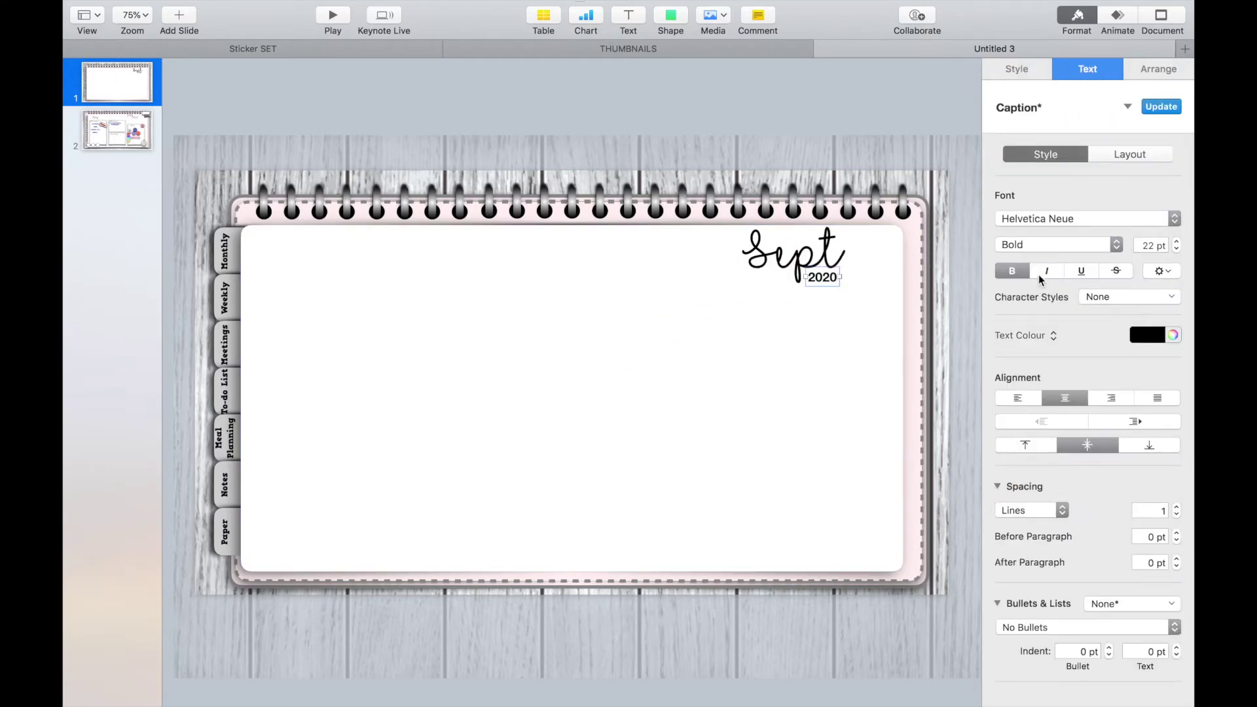
left_click(1037, 220)
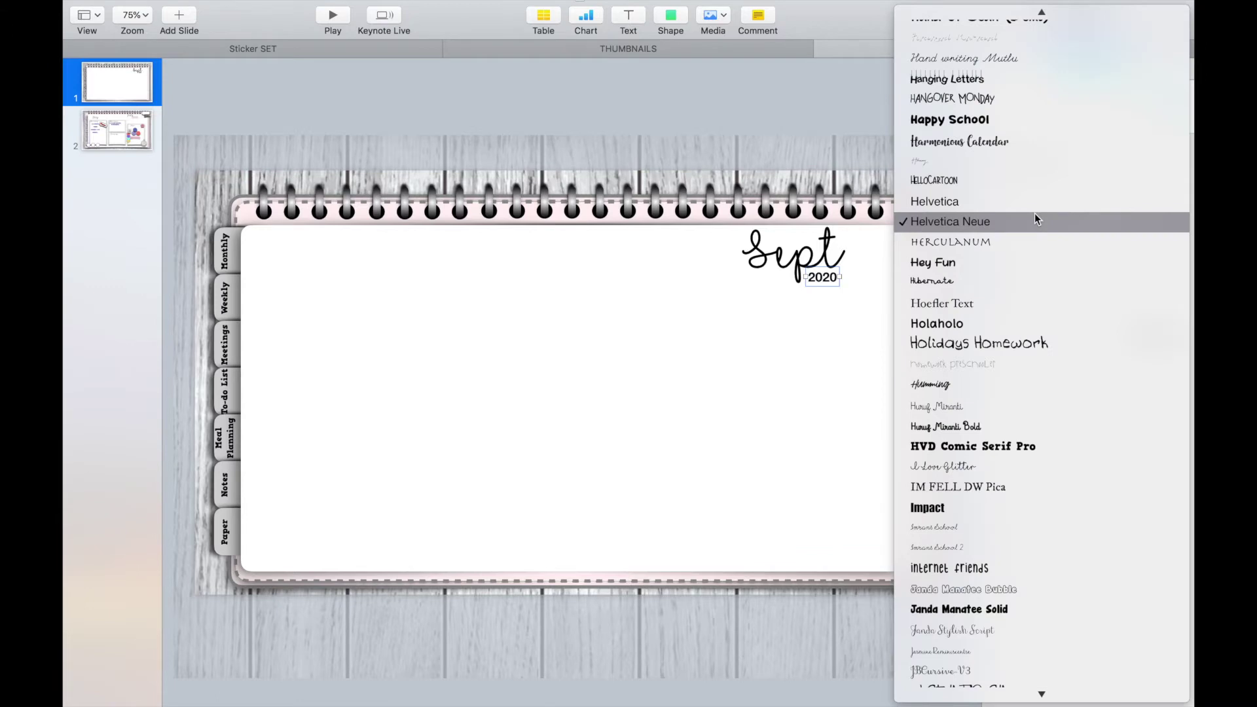
left_click(1023, 180)
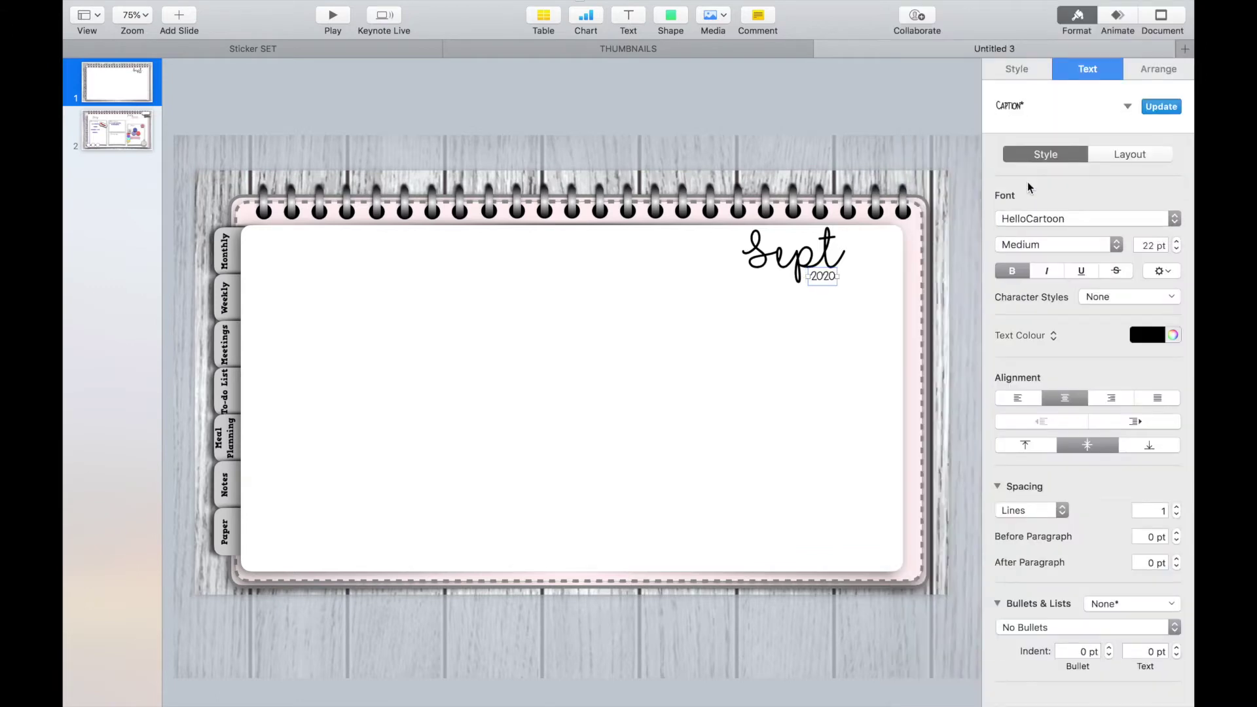
left_click(1178, 242)
left_click_drag(1181, 242, 1181, 245)
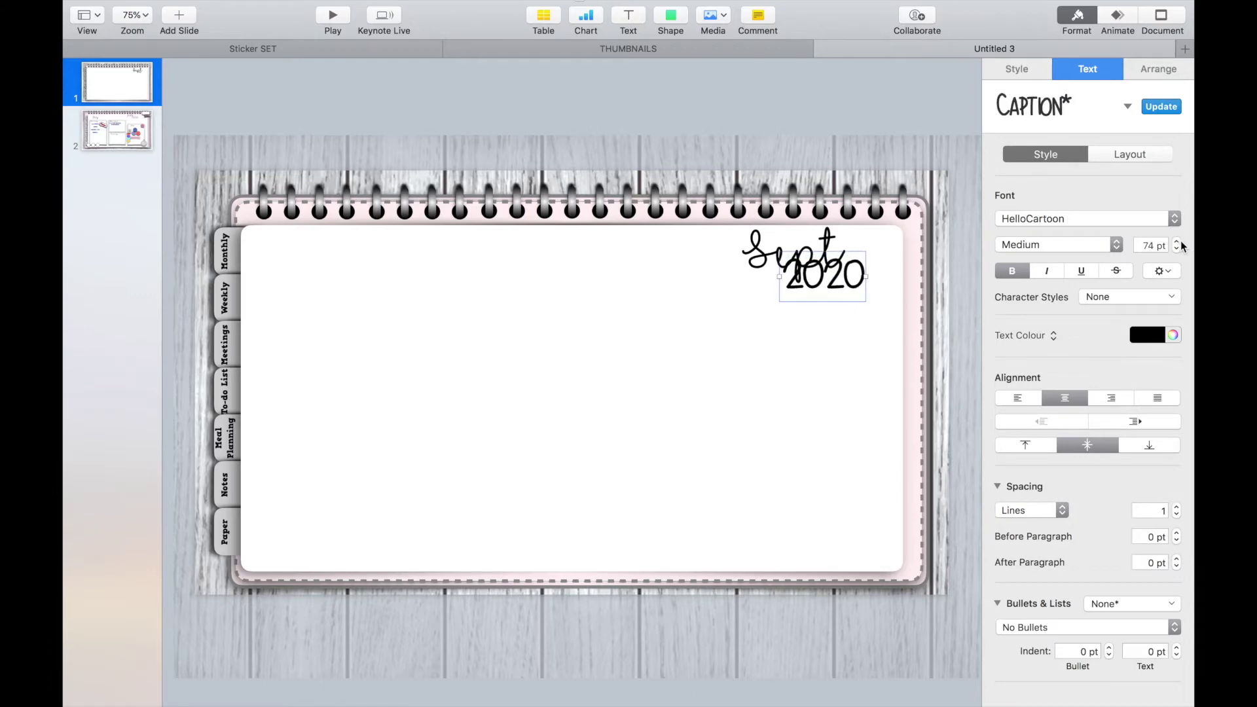
Step: Change the text colour of "2020" to a light pink from the colour wheel
left_click(1139, 337)
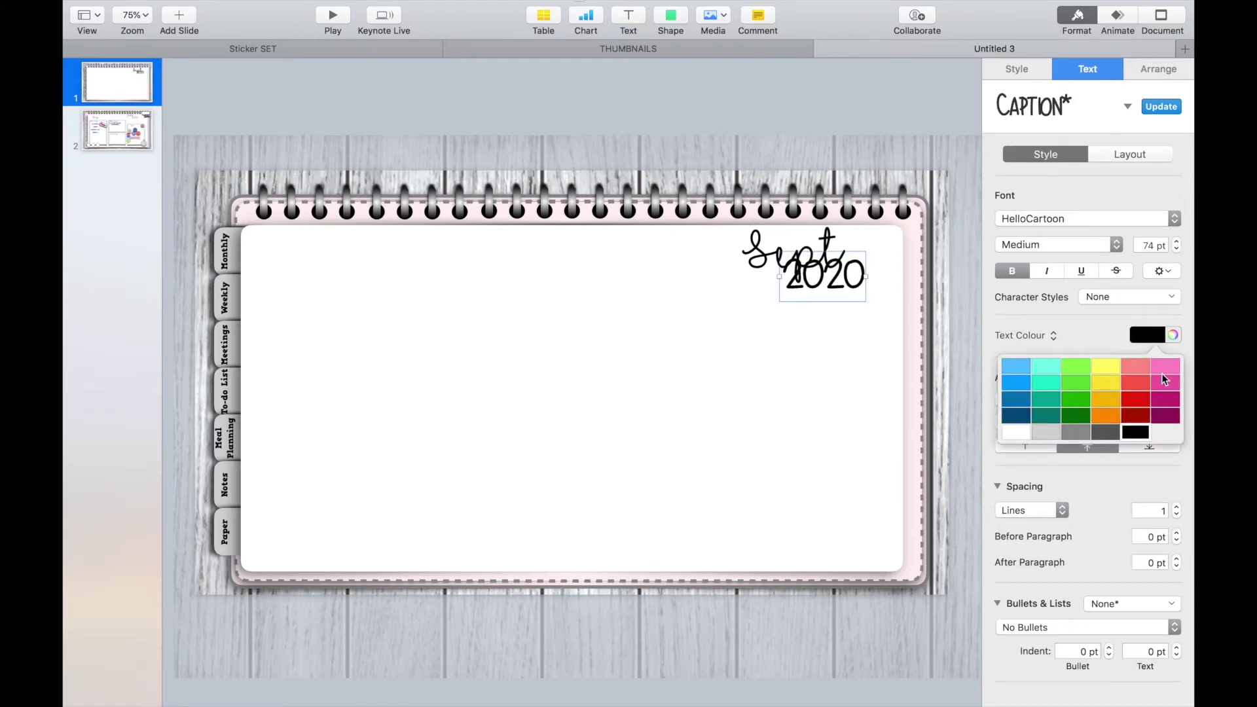
left_click(1172, 335)
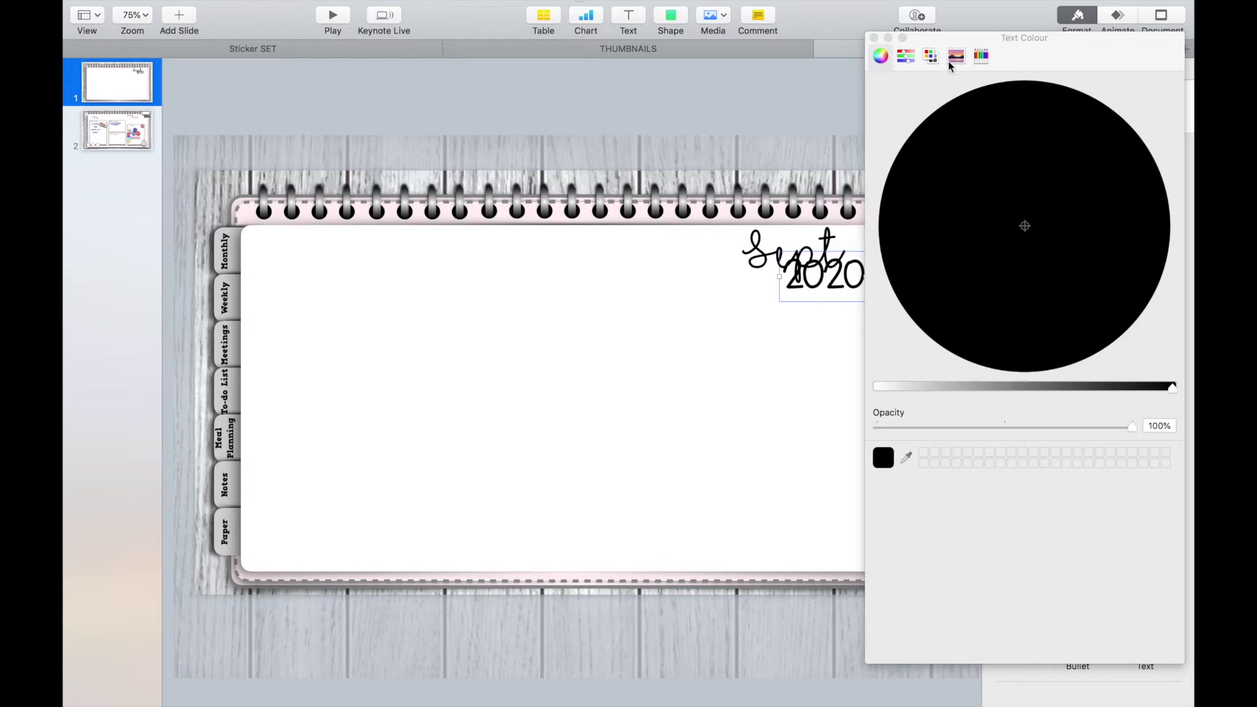
left_click(981, 57)
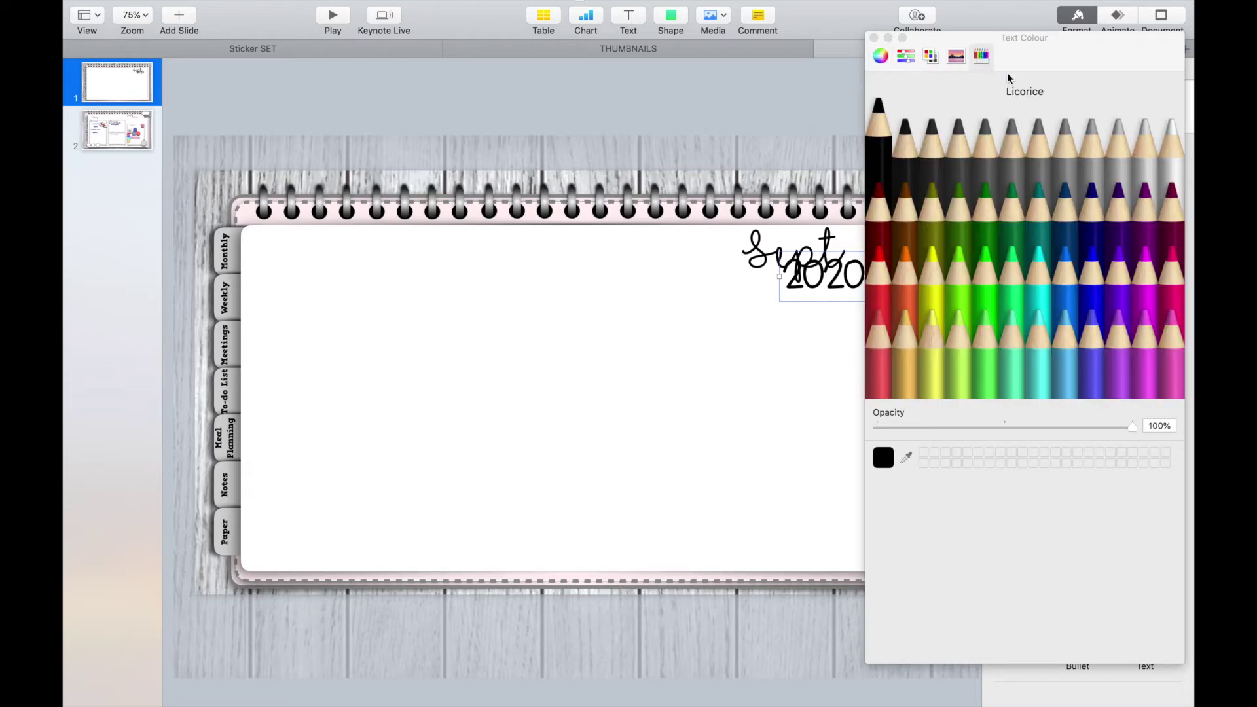
left_click(1152, 271)
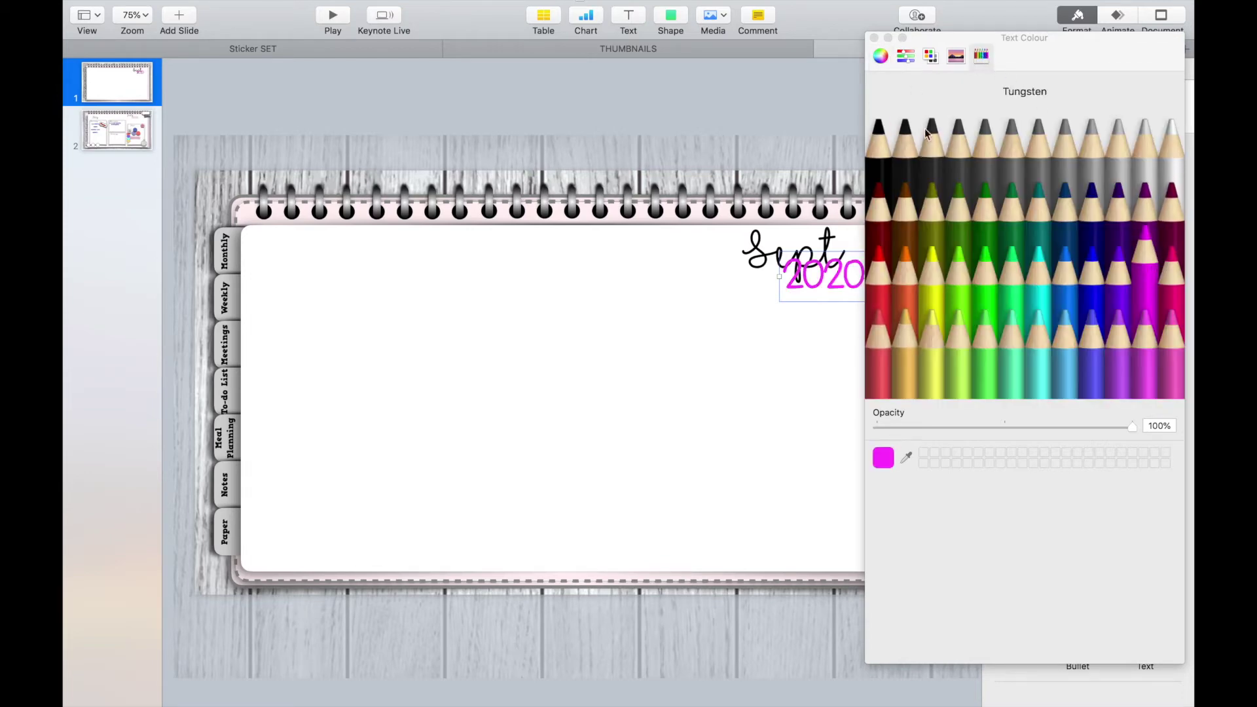
left_click(881, 56)
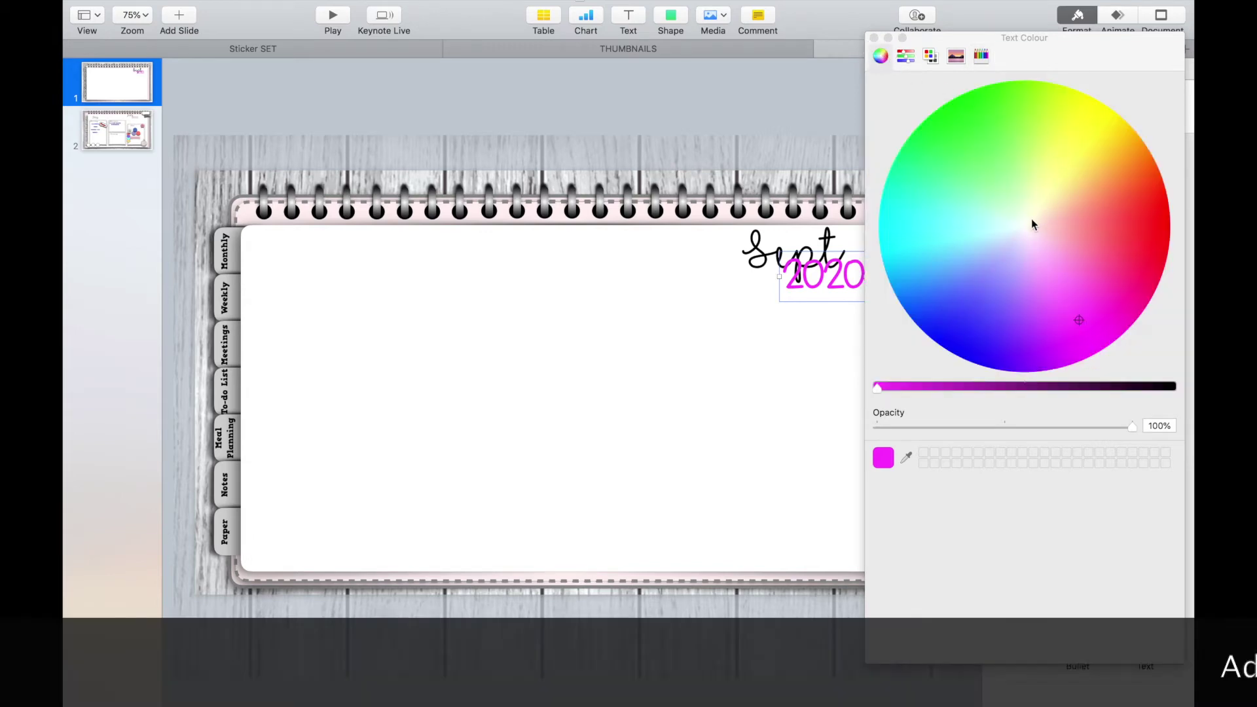
left_click(1039, 229)
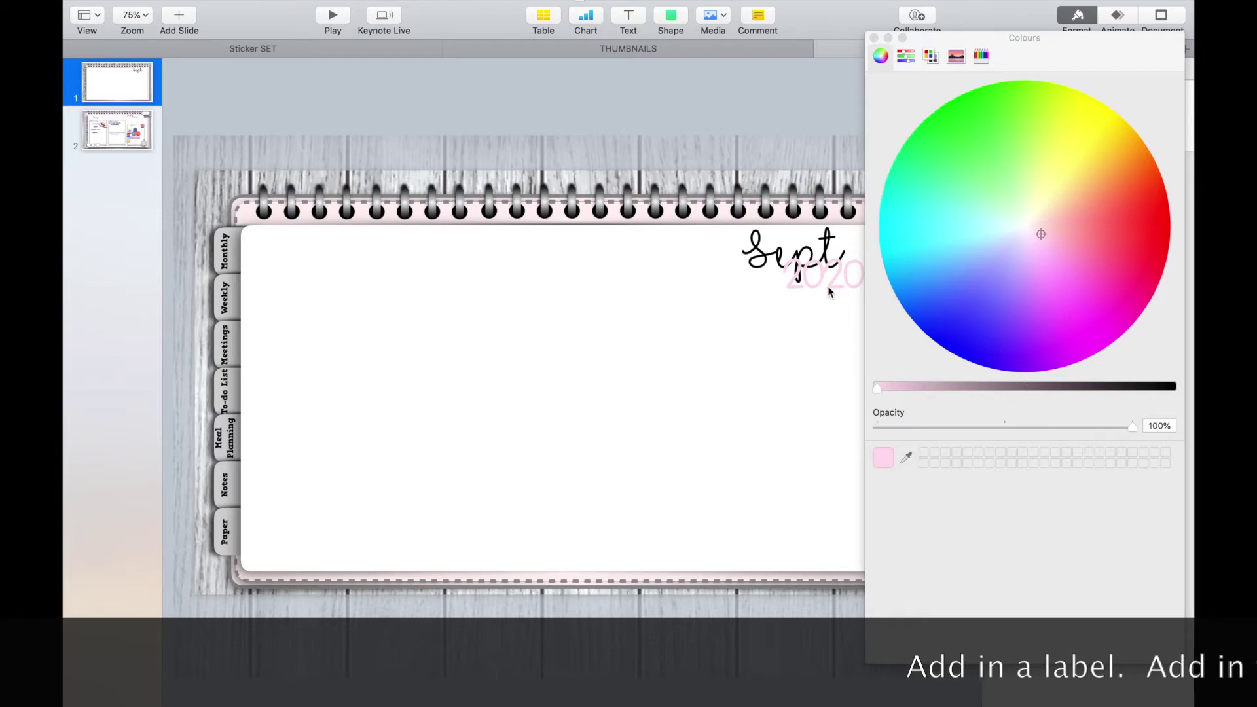
left_click(873, 37)
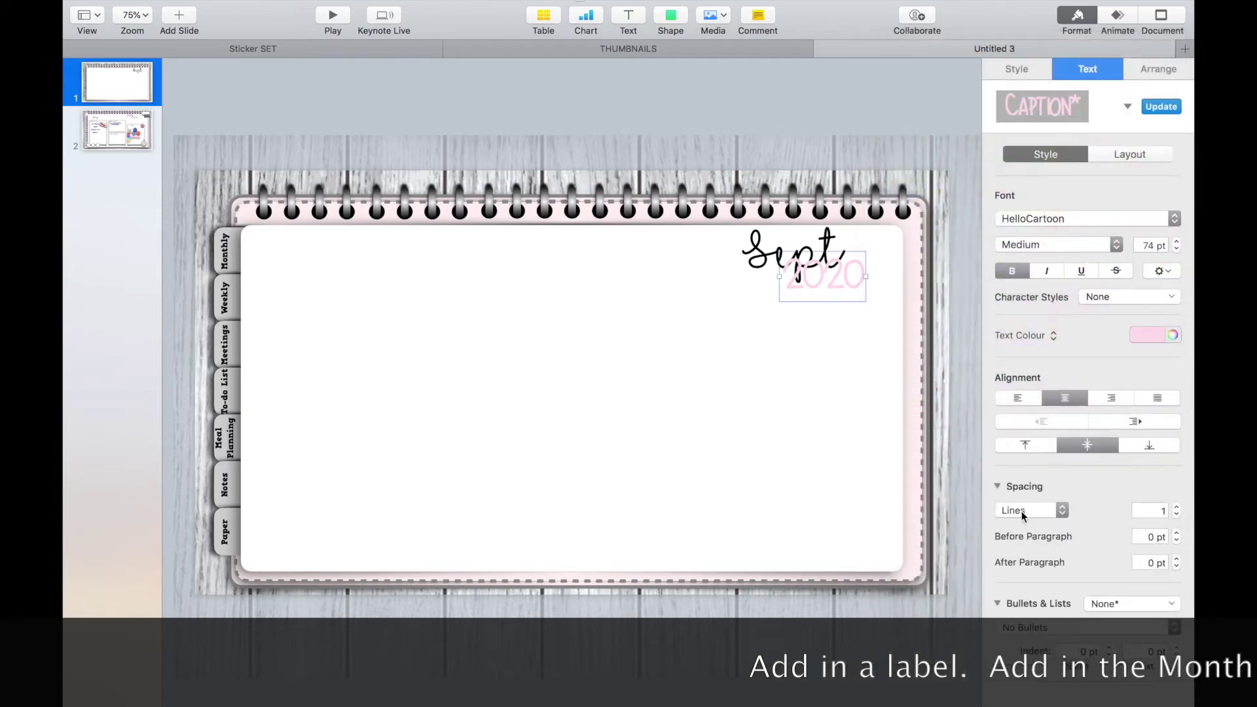
Step: Add a 1 pt bright pink solid outline to the "2020" text
left_click(1163, 271)
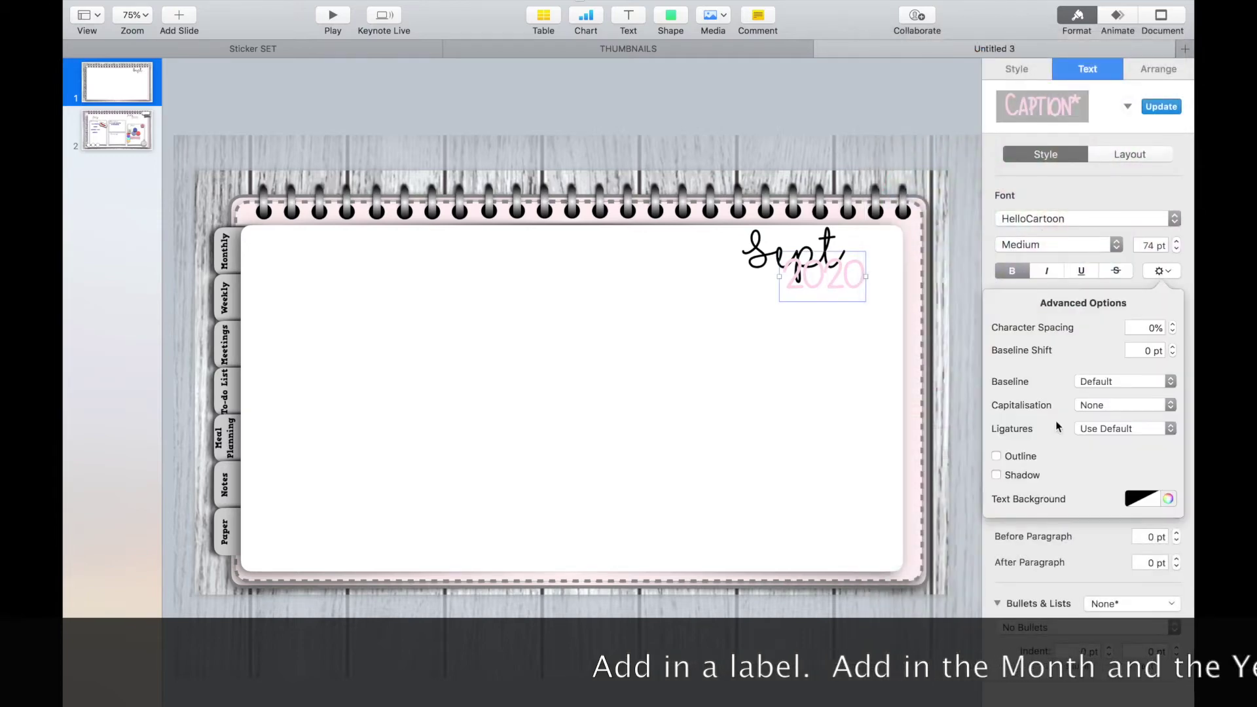
left_click(997, 456)
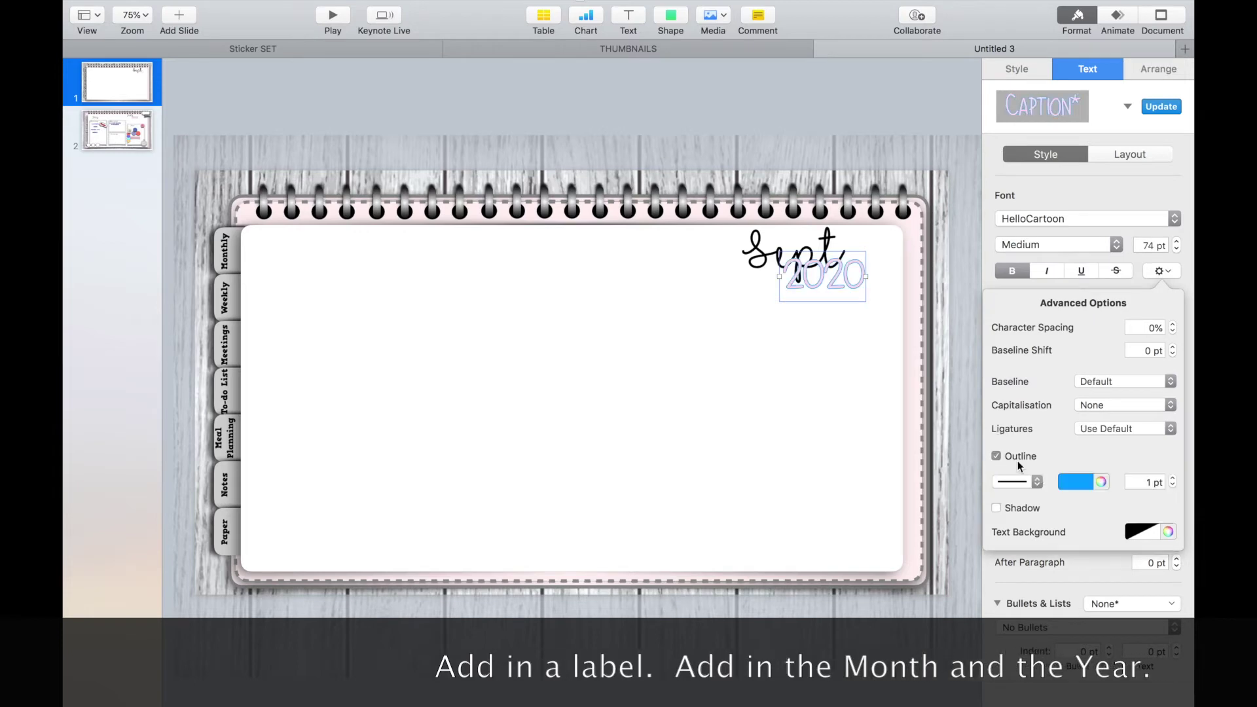
left_click(1064, 482)
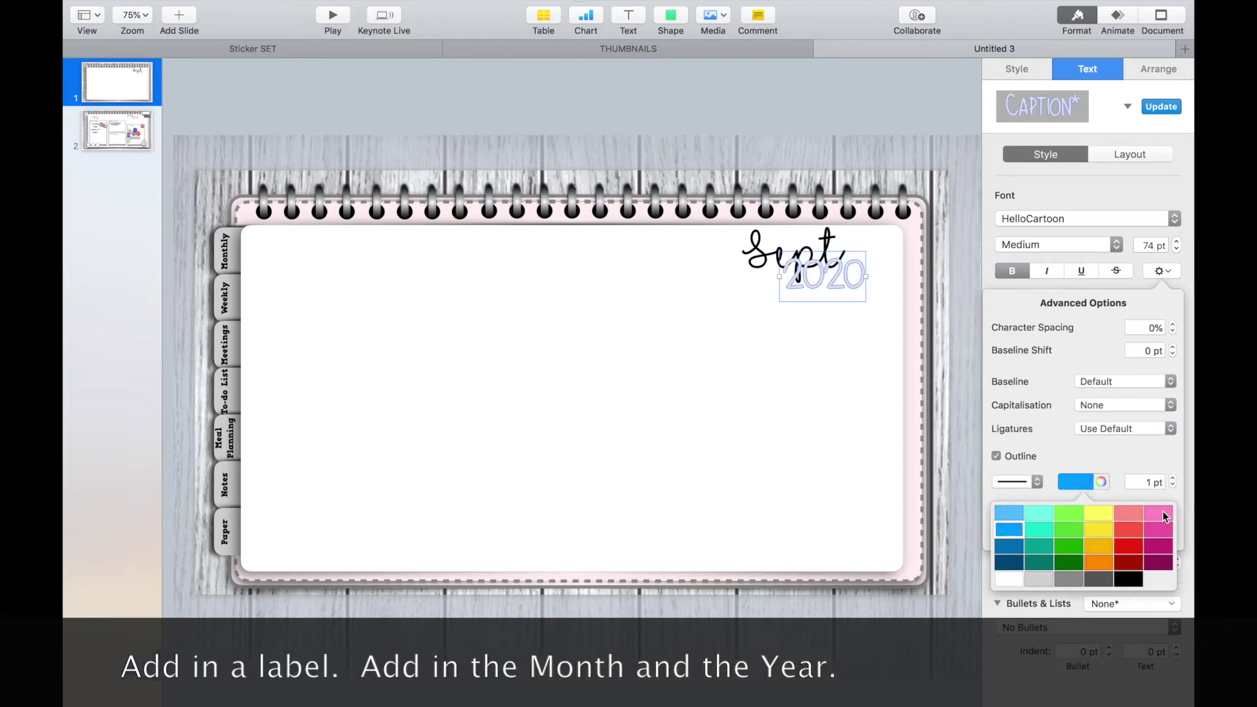
left_click(1163, 513)
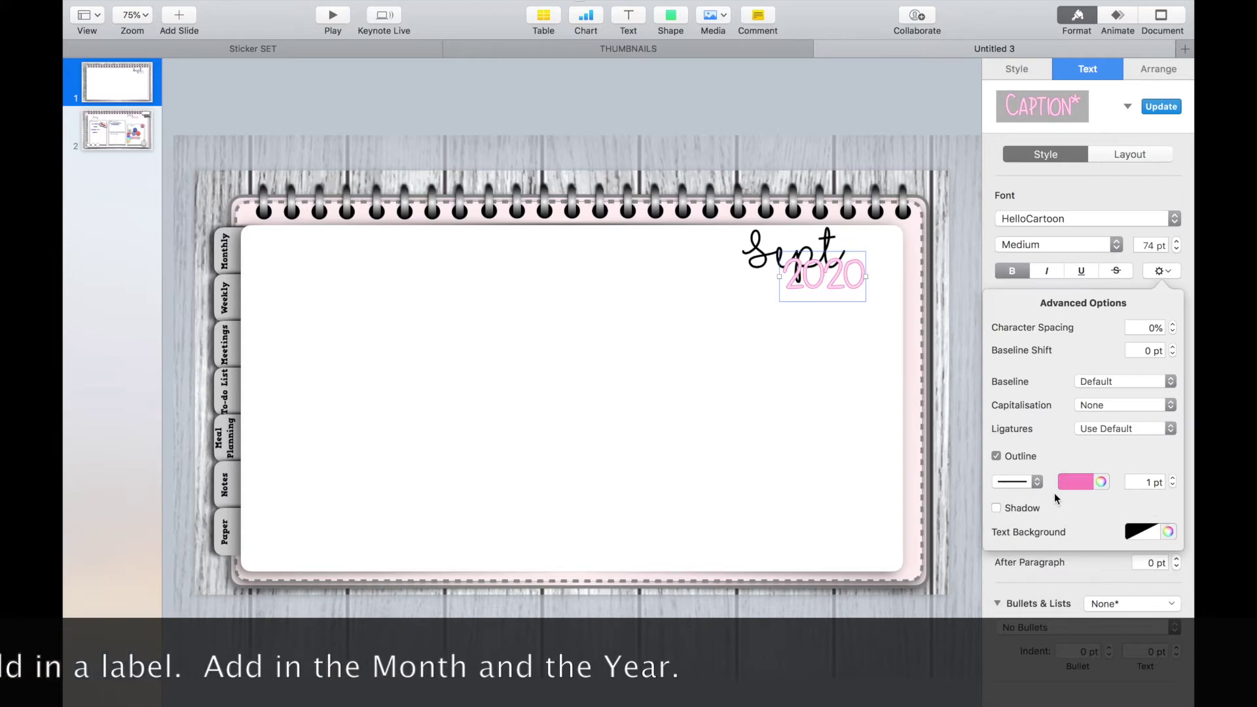
Step: Add a black shadow at a 45° angle to the "2020" text and increase its blur
left_click(997, 508)
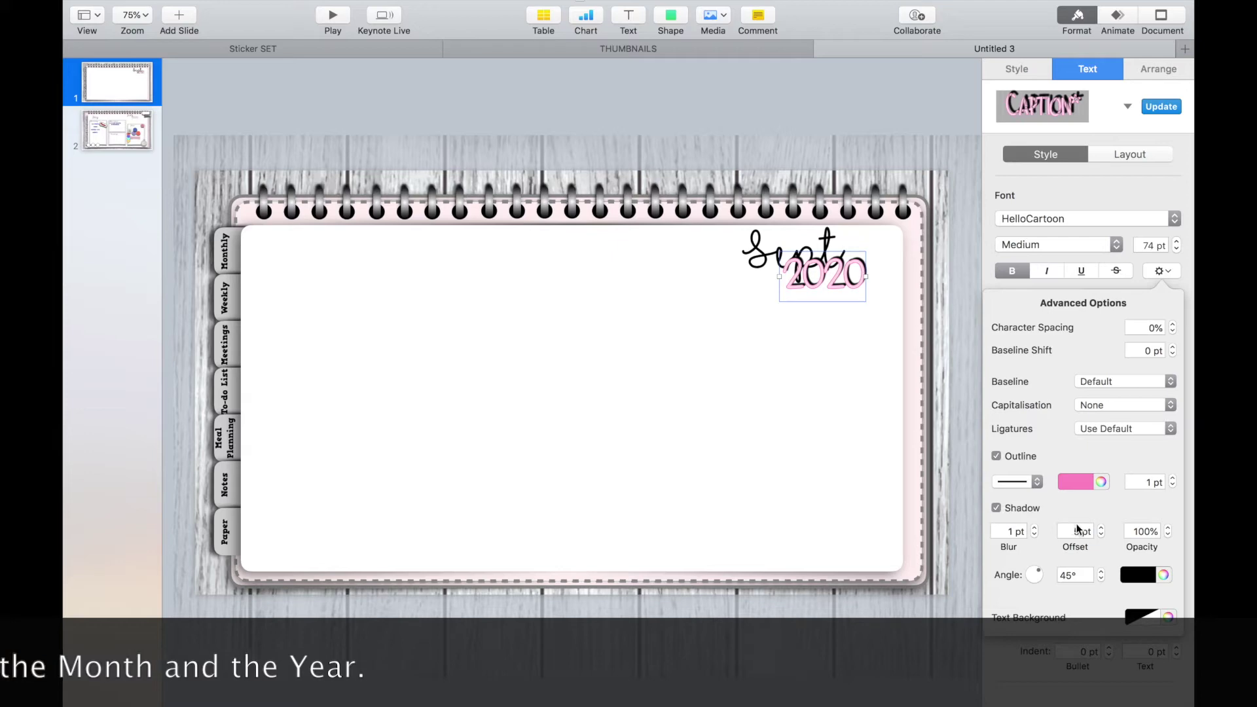
left_click(1034, 528)
left_click(1035, 528)
left_click(1034, 528)
left_click(1034, 528)
left_click(1034, 528)
Step: Bring "Sept" to the front, then move "2020" to X 1004 pt, Y 159 pt and "Sept" to X 955 pt, Y 87 pt
left_click(759, 257)
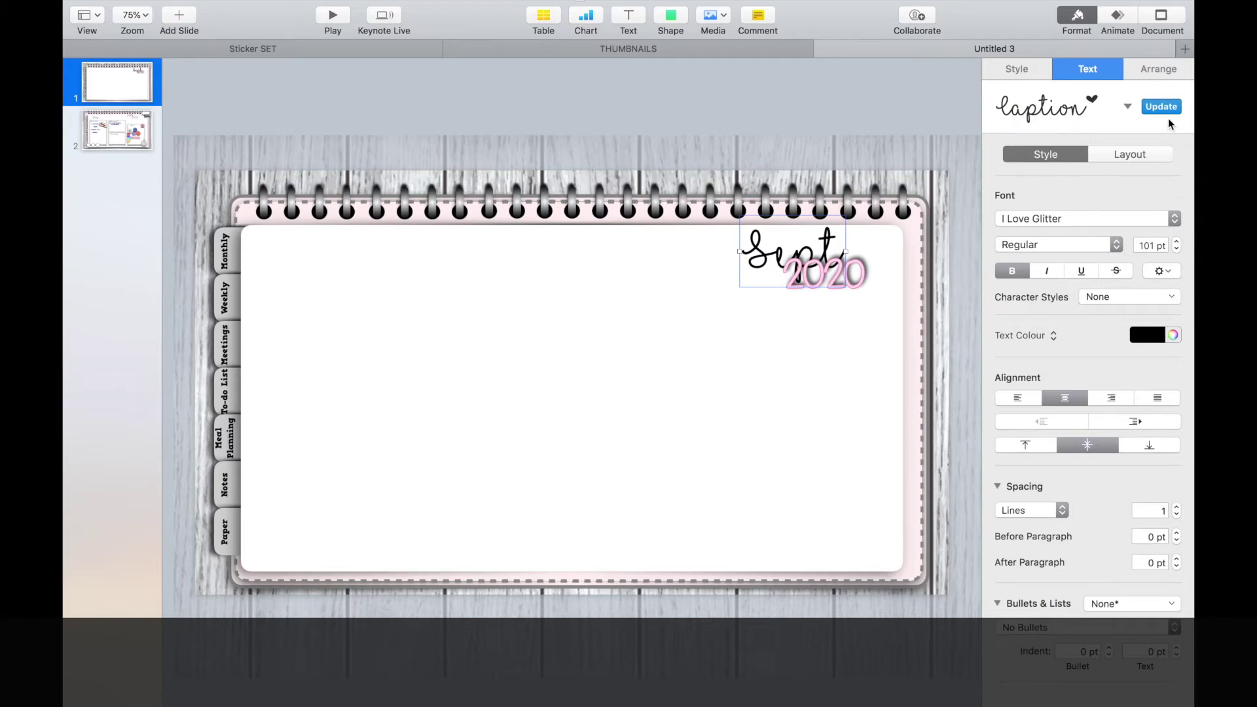
left_click(1159, 69)
left_click(1067, 102)
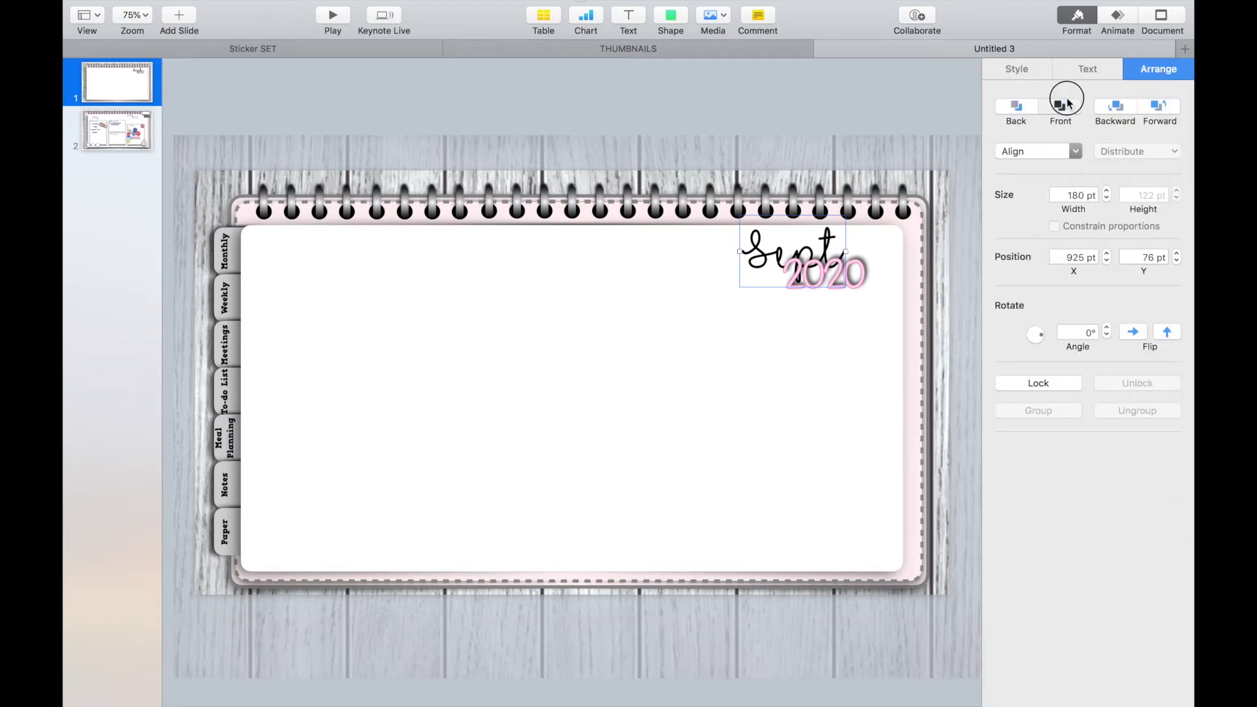
mouse_move(840, 275)
left_mouse_down()
mouse_move(844, 264)
mouse_move(863, 282)
left_mouse_up()
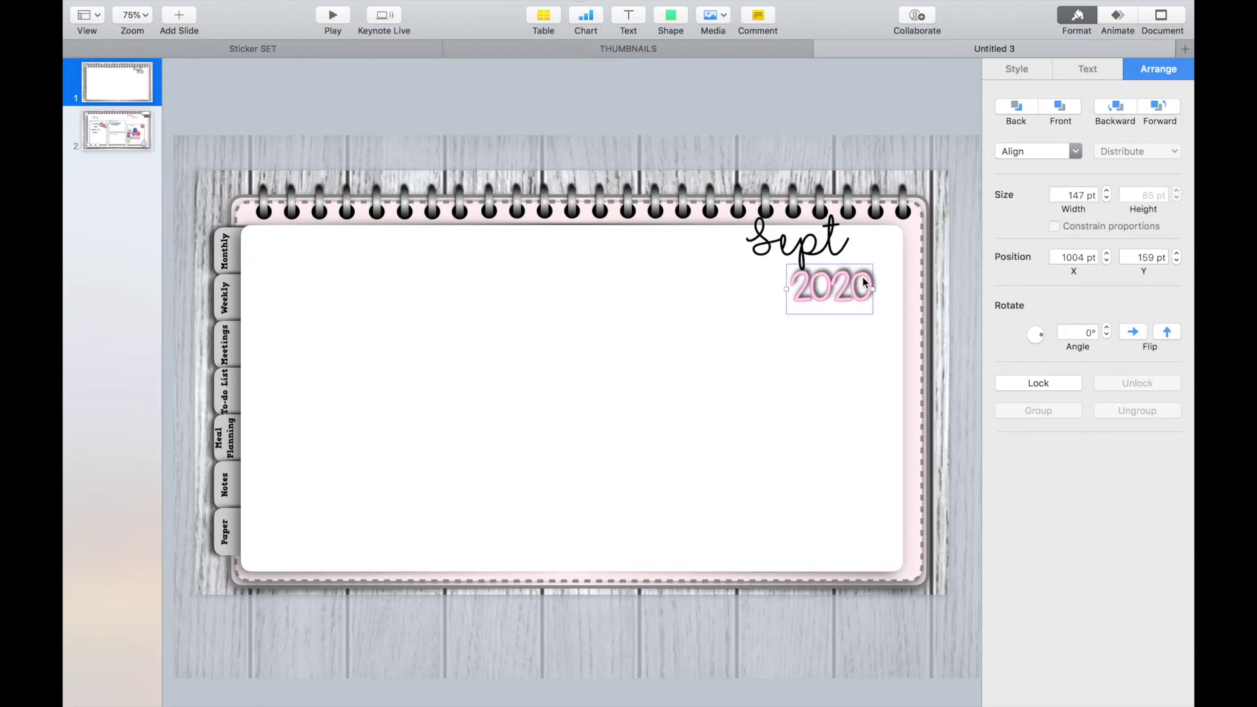
left_click_drag(830, 240, 843, 258)
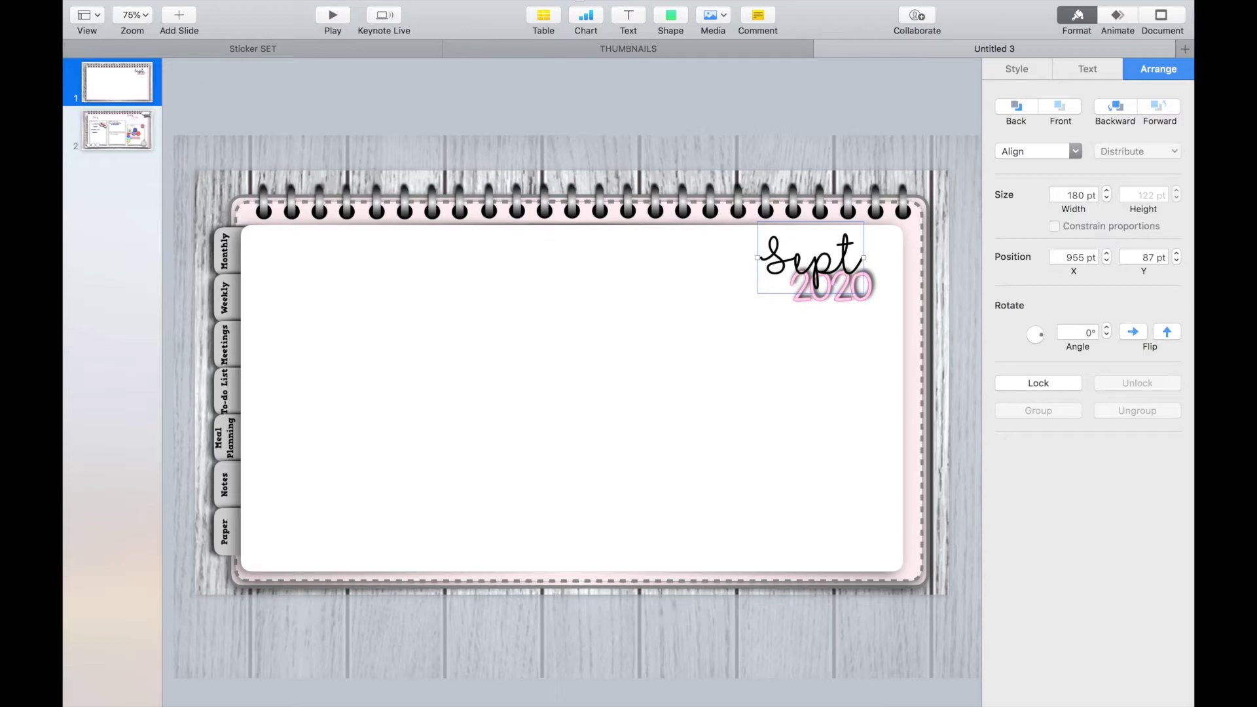
Step: Reduce the "Sept" text to 65 pt and shift it slightly left above "2020"
left_click(1086, 69)
left_click_drag(1177, 248, 1182, 249)
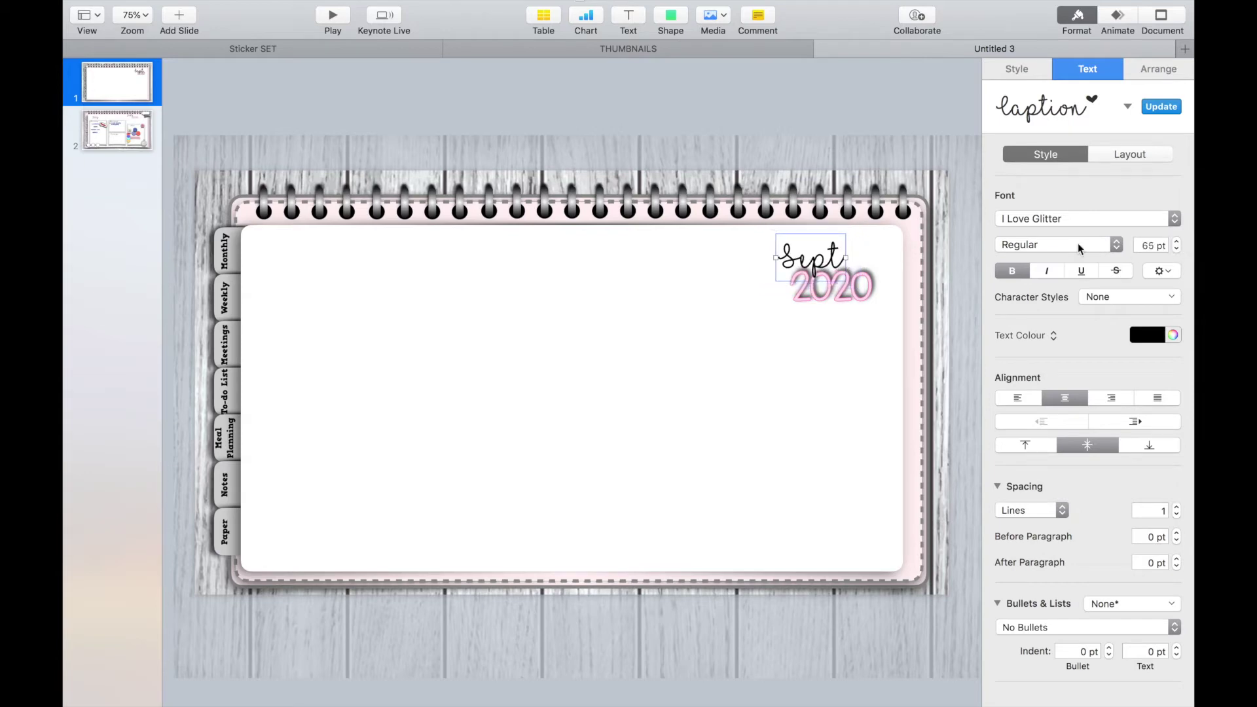
left_click_drag(837, 264, 827, 266)
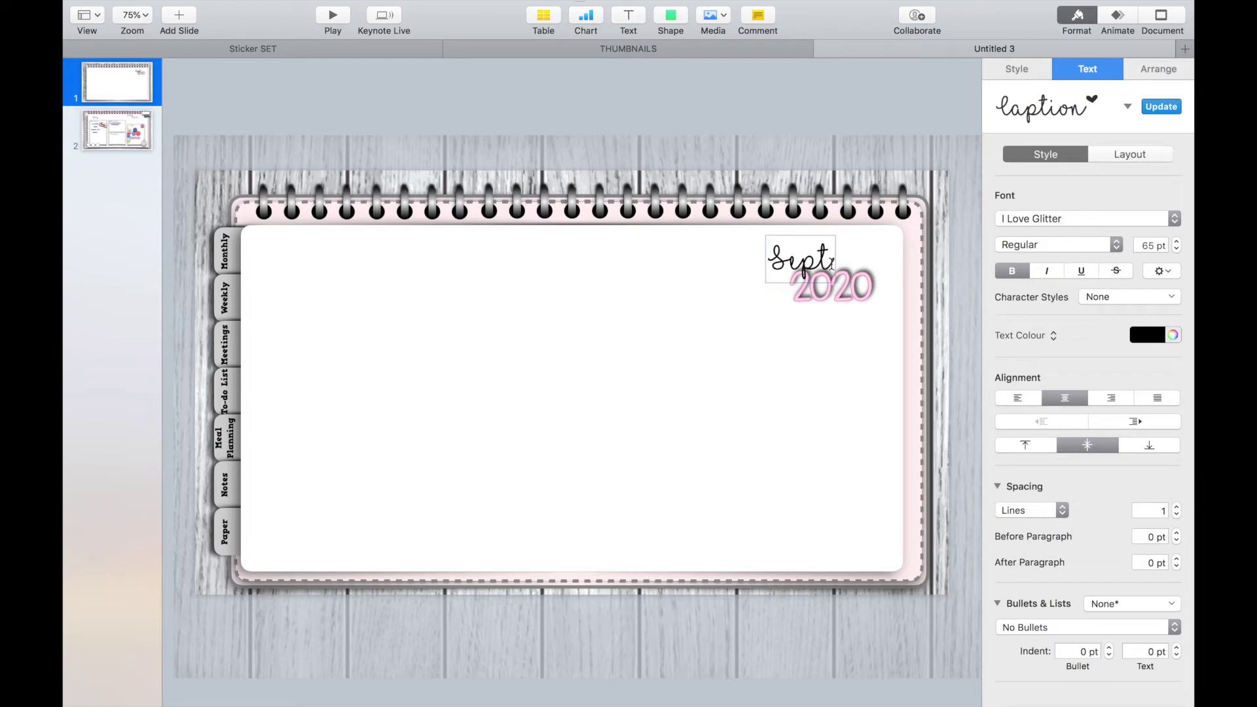
Step: Complete the month text to read "September" and move it right so it sits above "2020"
type("em")
type("bre")
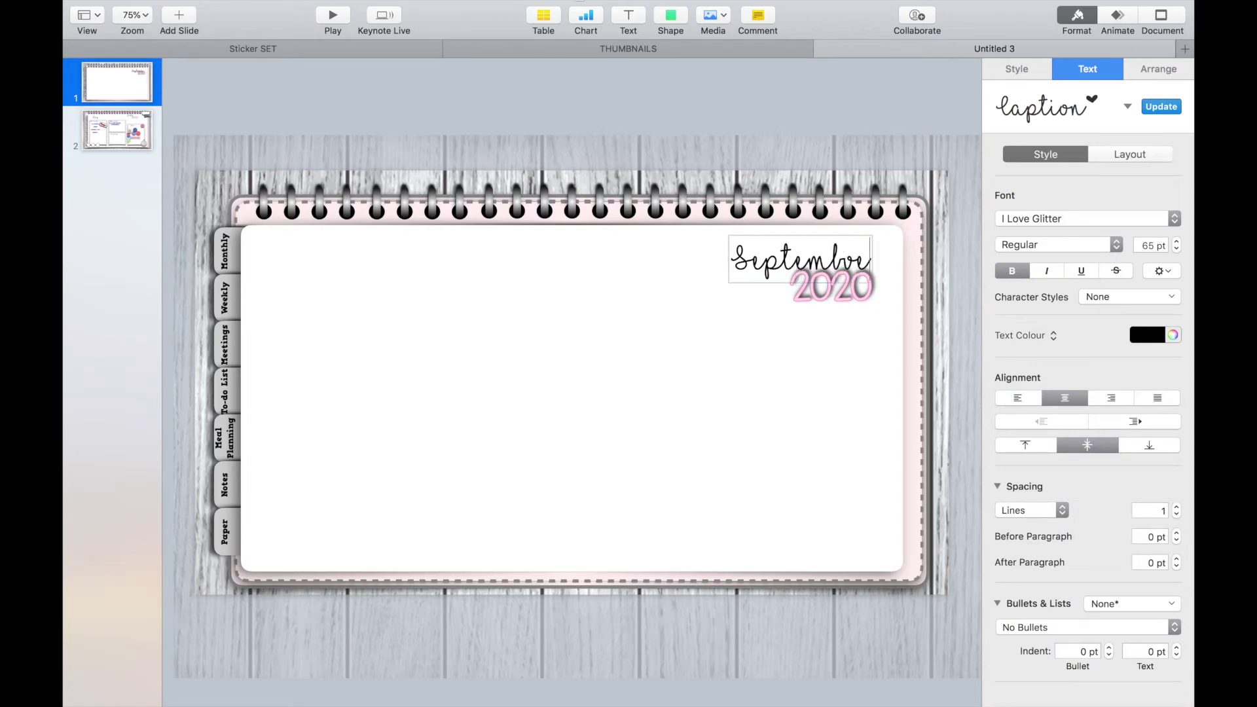
key("BackSpace")
key("BackSpace")
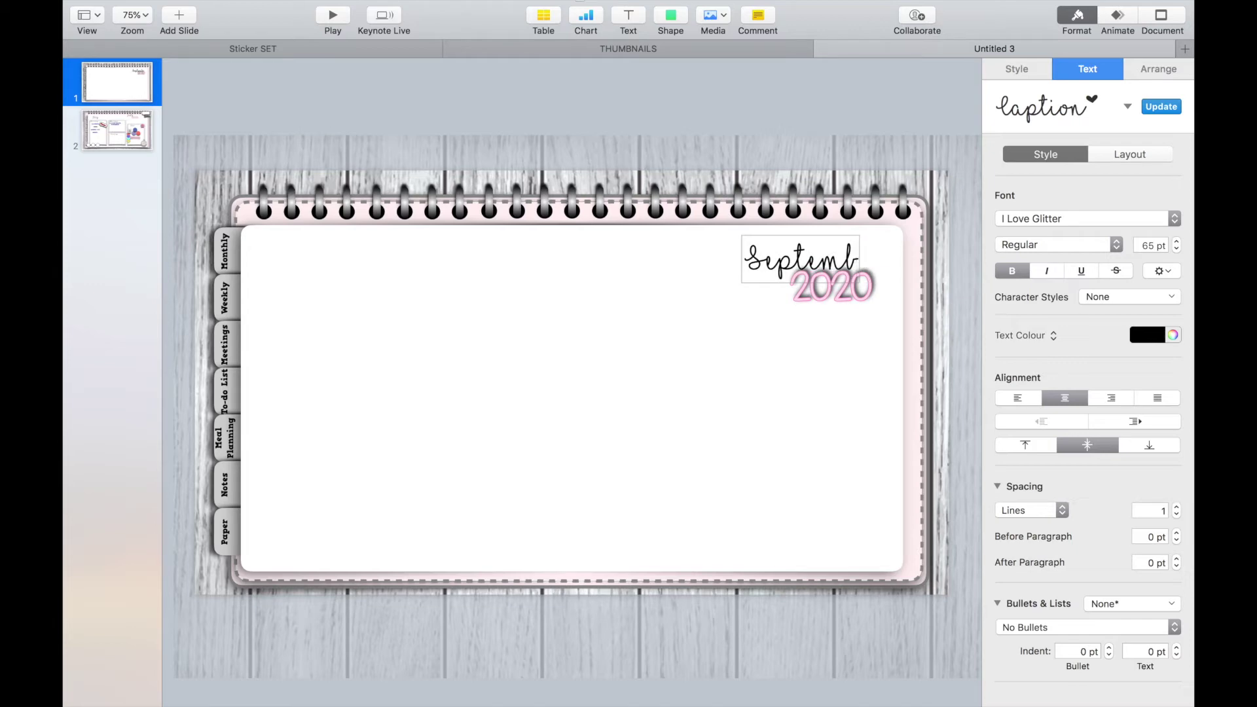
type("er")
left_click(838, 327)
left_click_drag(789, 265, 812, 264)
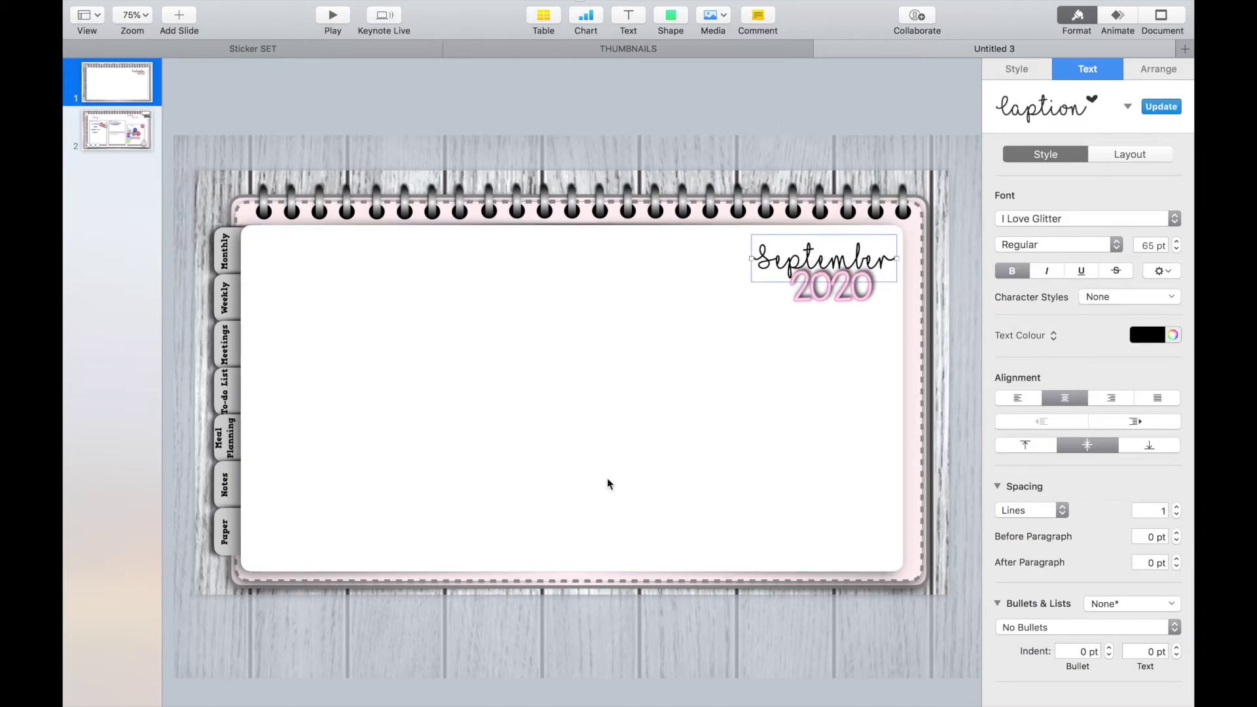
Step: Duplicate the pink stitched panel and resize the copy to fit inside the white page beneath the "September" text
left_click(550, 525)
left_click(245, 214)
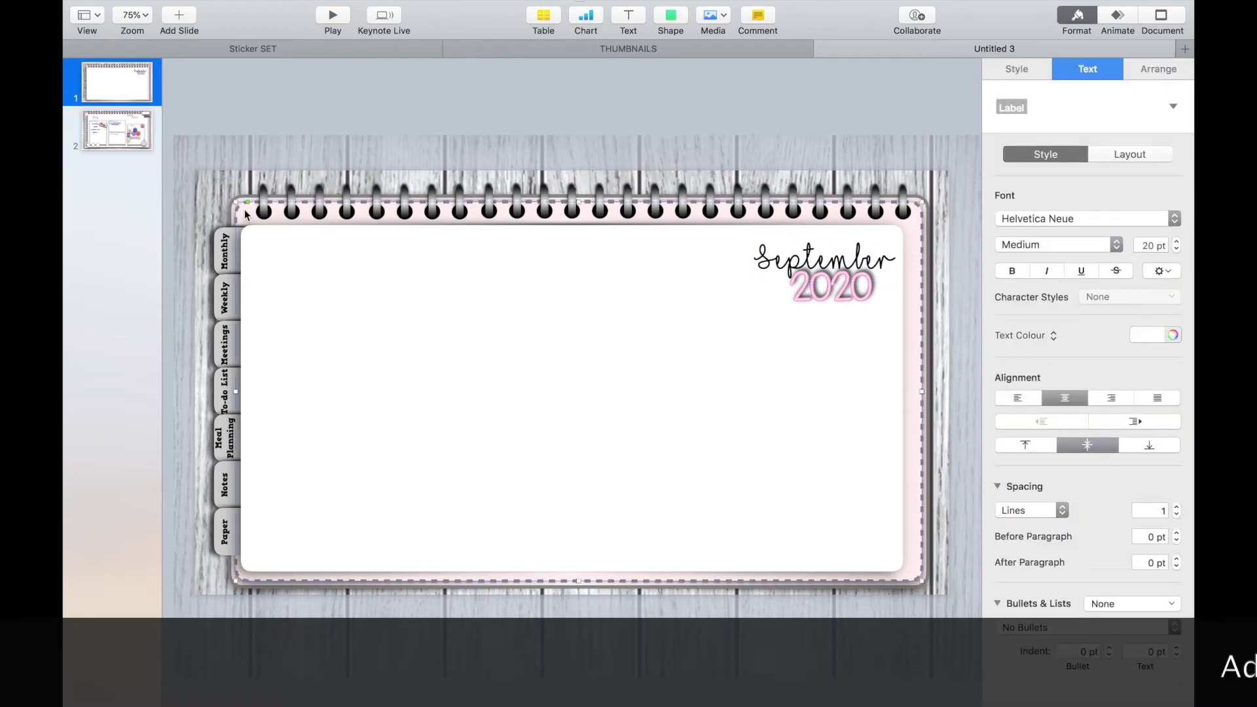
left_click_drag(245, 215, 248, 249)
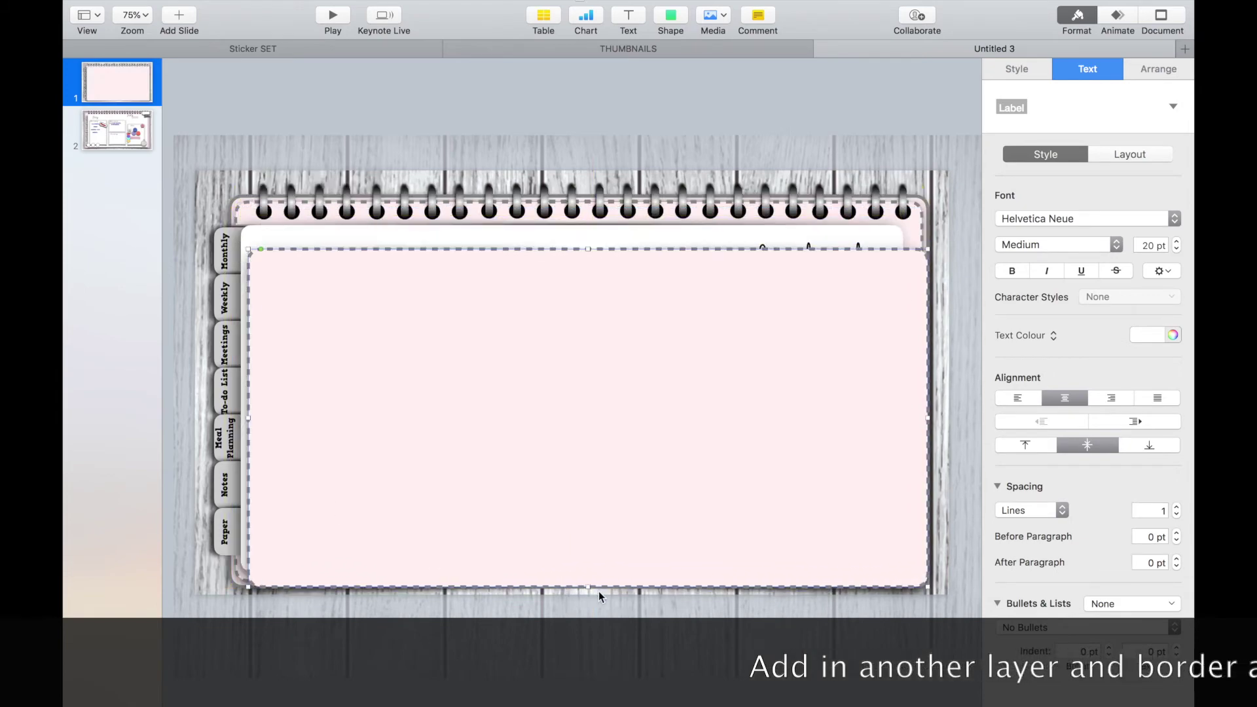
left_click_drag(590, 587, 588, 562)
left_click_drag(927, 406, 896, 407)
left_click_drag(571, 250, 574, 276)
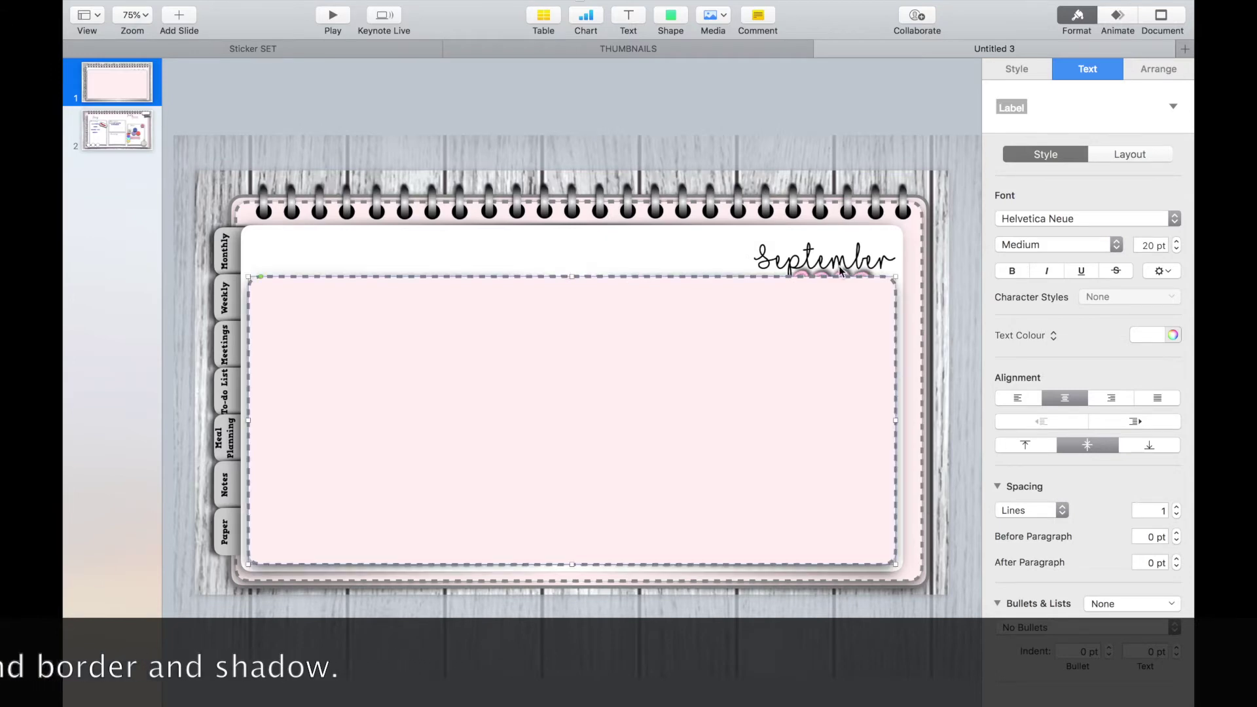
Step: Shift the "September" text up and left, clear of the "2020" text, and bring "2020" in front of the inner pink panel
left_click_drag(840, 275, 799, 258)
left_click(835, 270)
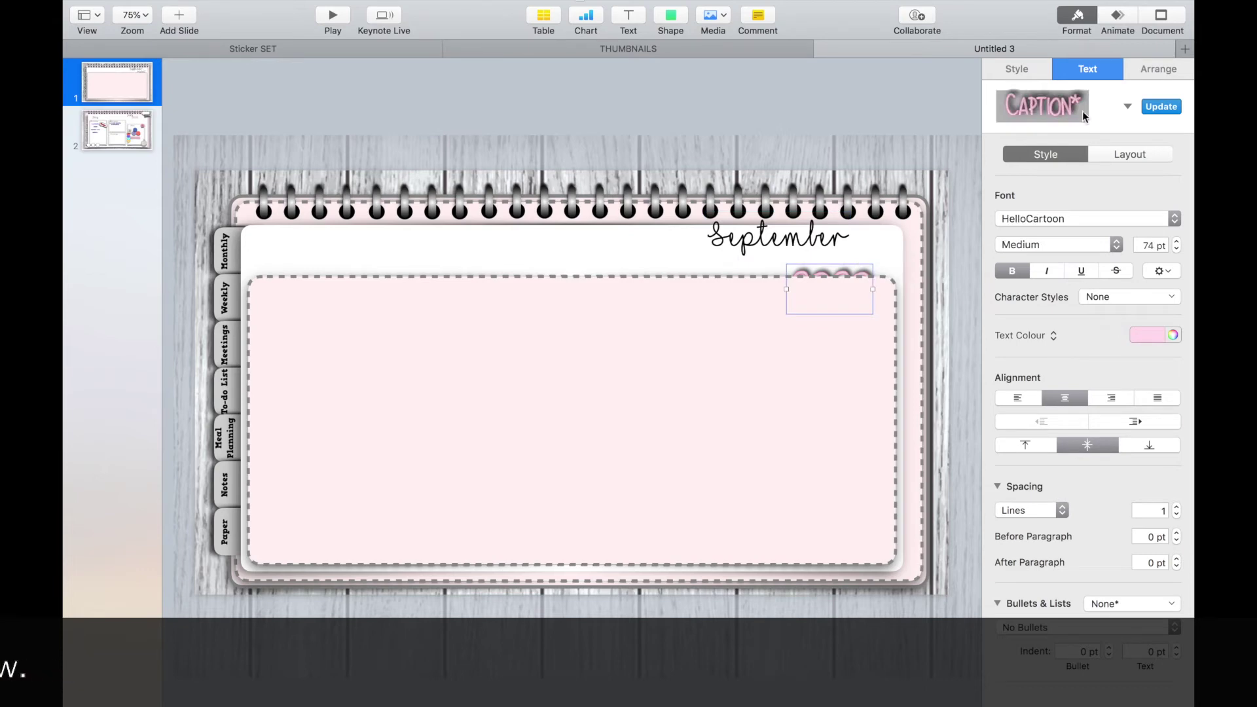
left_click(1167, 70)
left_click(1062, 107)
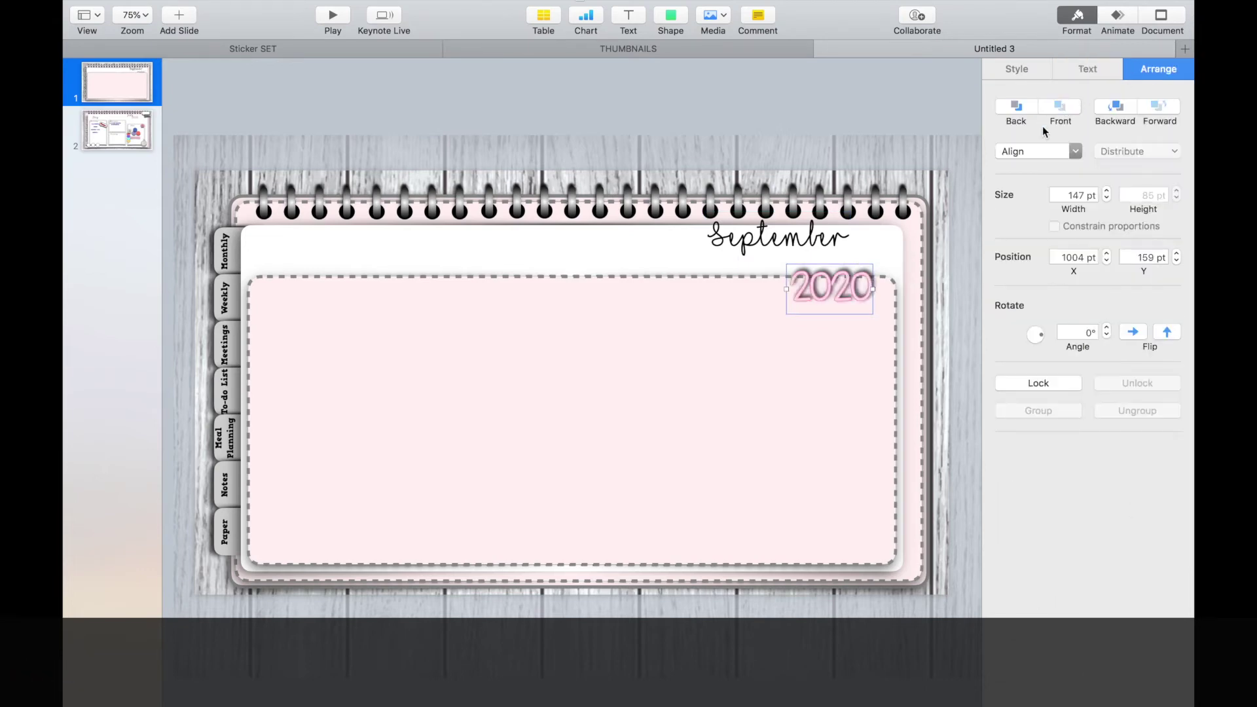
Step: Reposition "September" with "2020" beneath it at X 1032 pt, Y 142 pt, and lower the inner pink panel's top edge to a 455 pt height
left_click(805, 237)
double_click(834, 243)
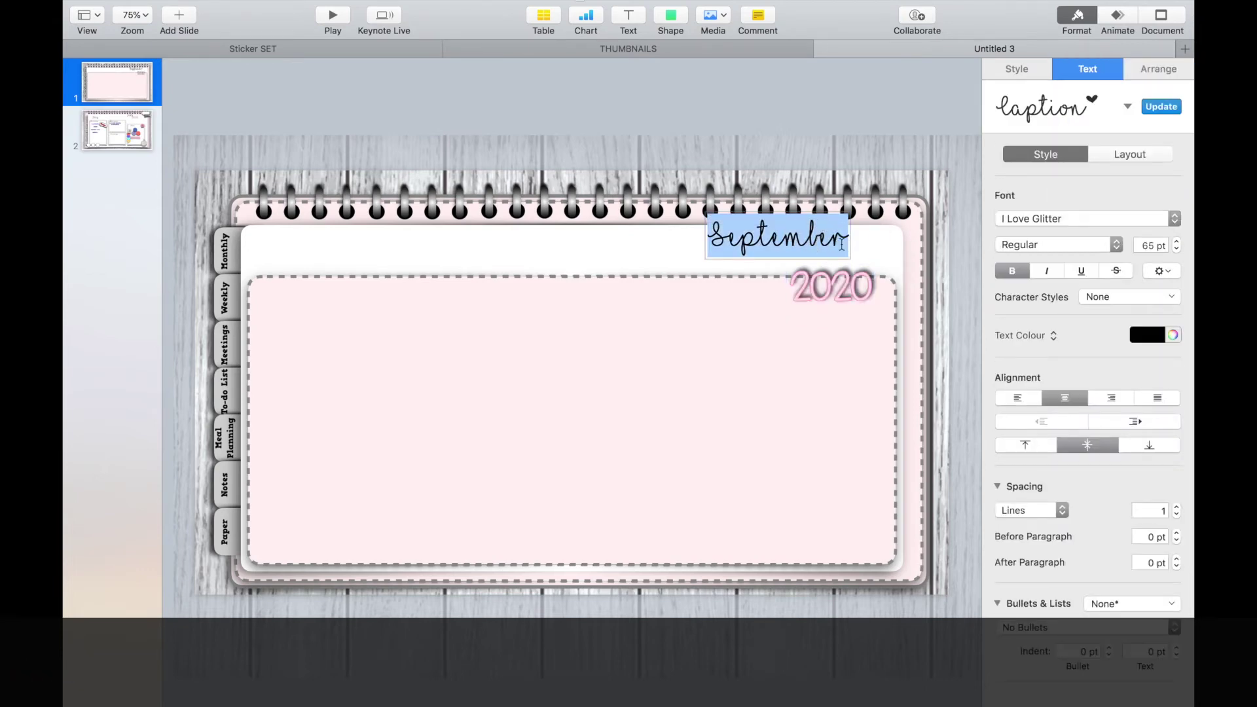
key("Escape")
left_click_drag(818, 245, 865, 276)
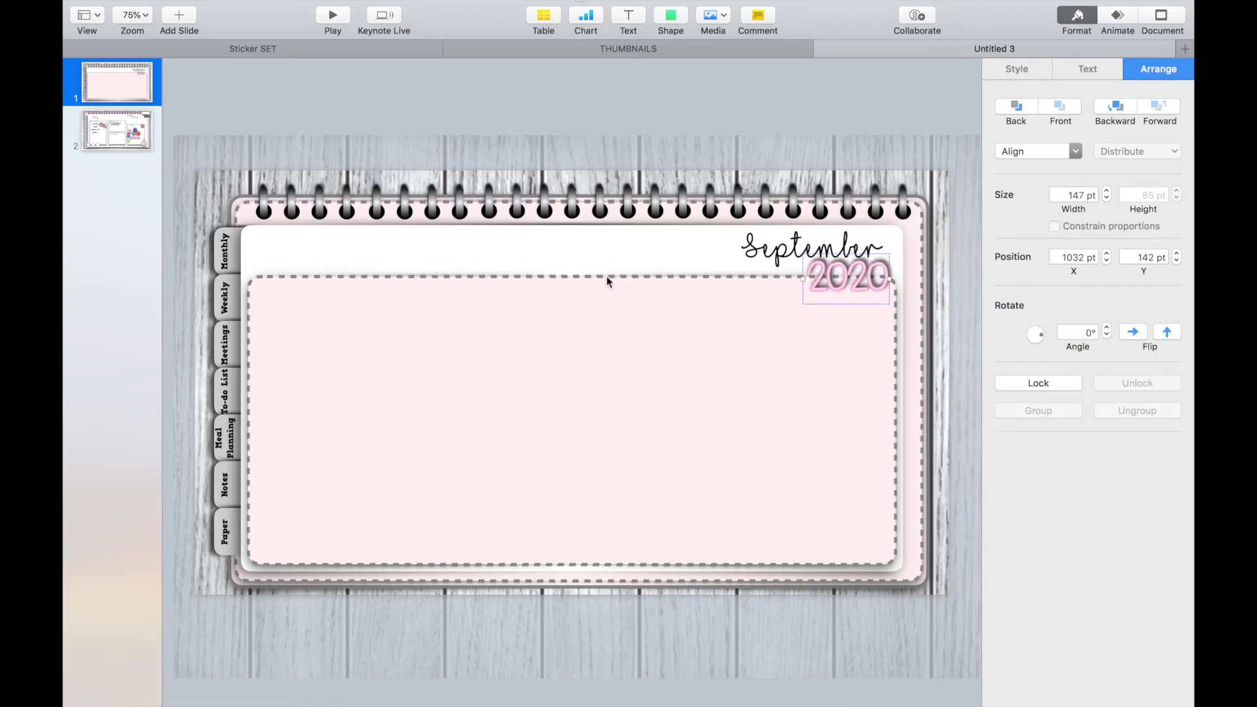
left_click(555, 280)
left_click_drag(574, 276, 575, 295)
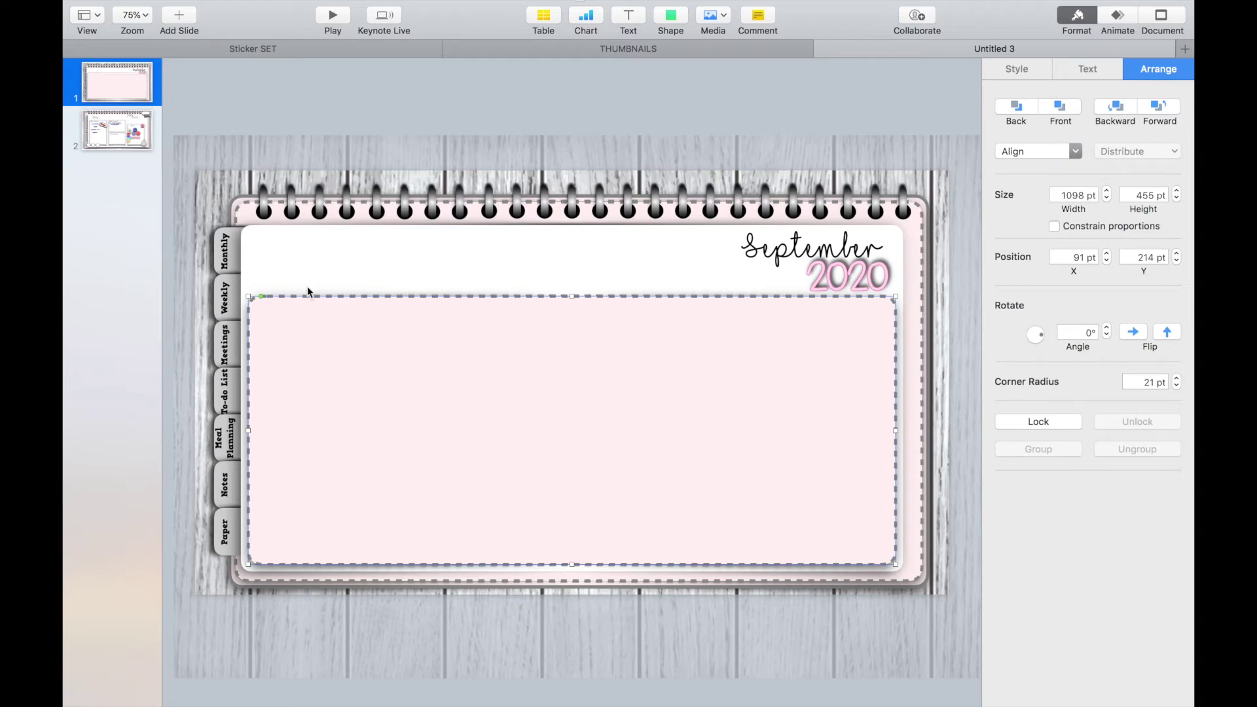
Step: Insert a square shape and size it to 349 × 430 pt at X 114 pt, Y 226 pt inside the pink panel
left_click(671, 18)
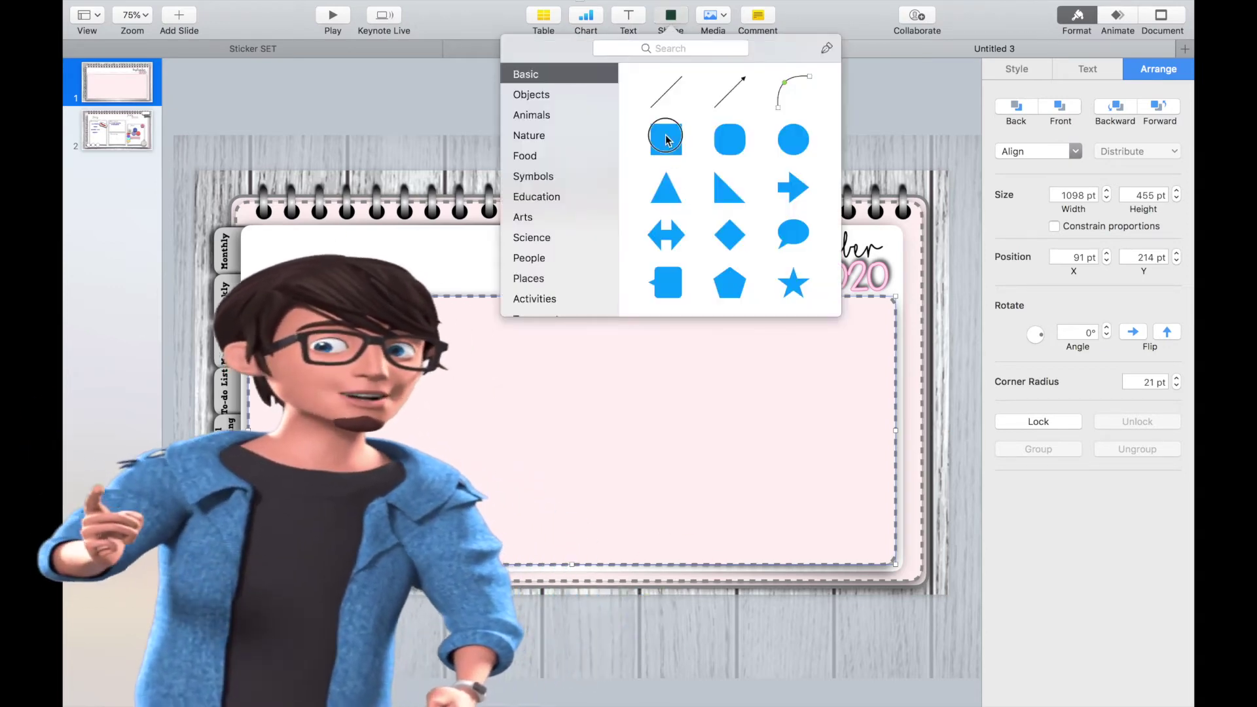
left_click(666, 140)
left_click_drag(592, 359, 315, 299)
left_click_drag(340, 380, 429, 610)
left_click_drag(387, 529, 467, 558)
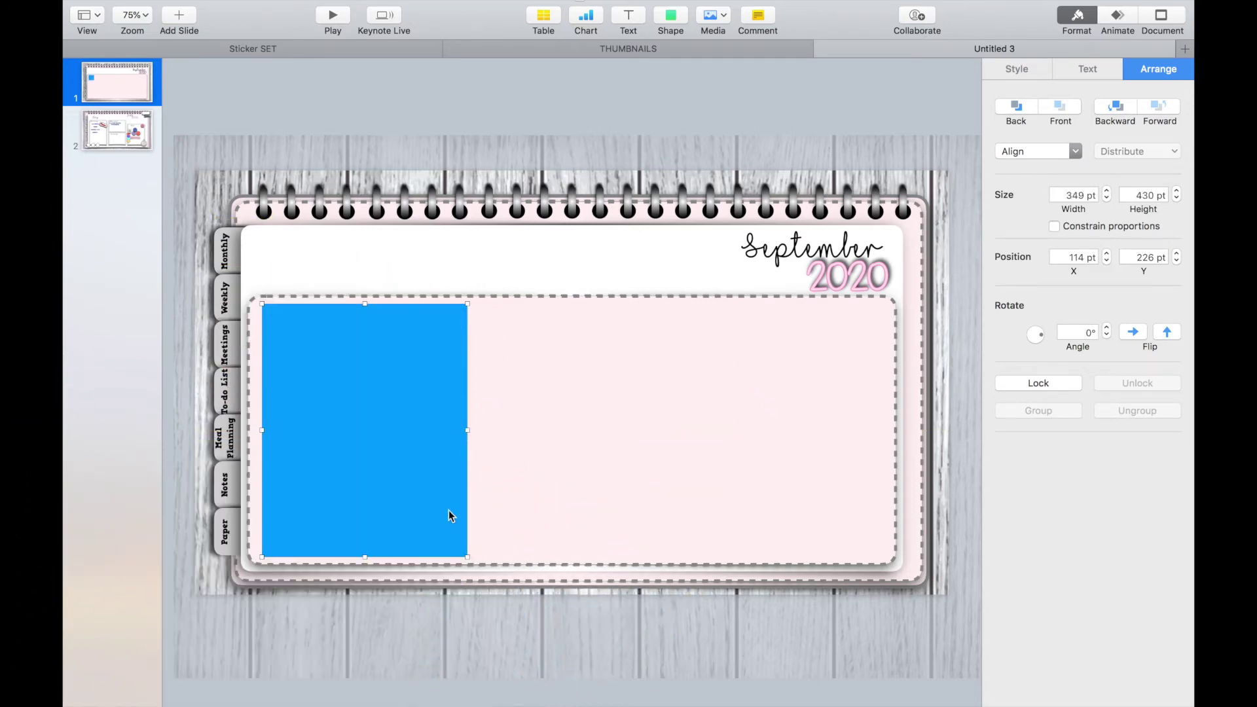
Step: Duplicate the blue rectangle into the middle column as two stacked boxes, the upper 227 pt high and the lower 190 pt high
left_click_drag(423, 426, 634, 422)
mouse_move(582, 558)
left_mouse_down()
mouse_move(579, 435)
mouse_move(575, 583)
mouse_move(577, 555)
left_mouse_up()
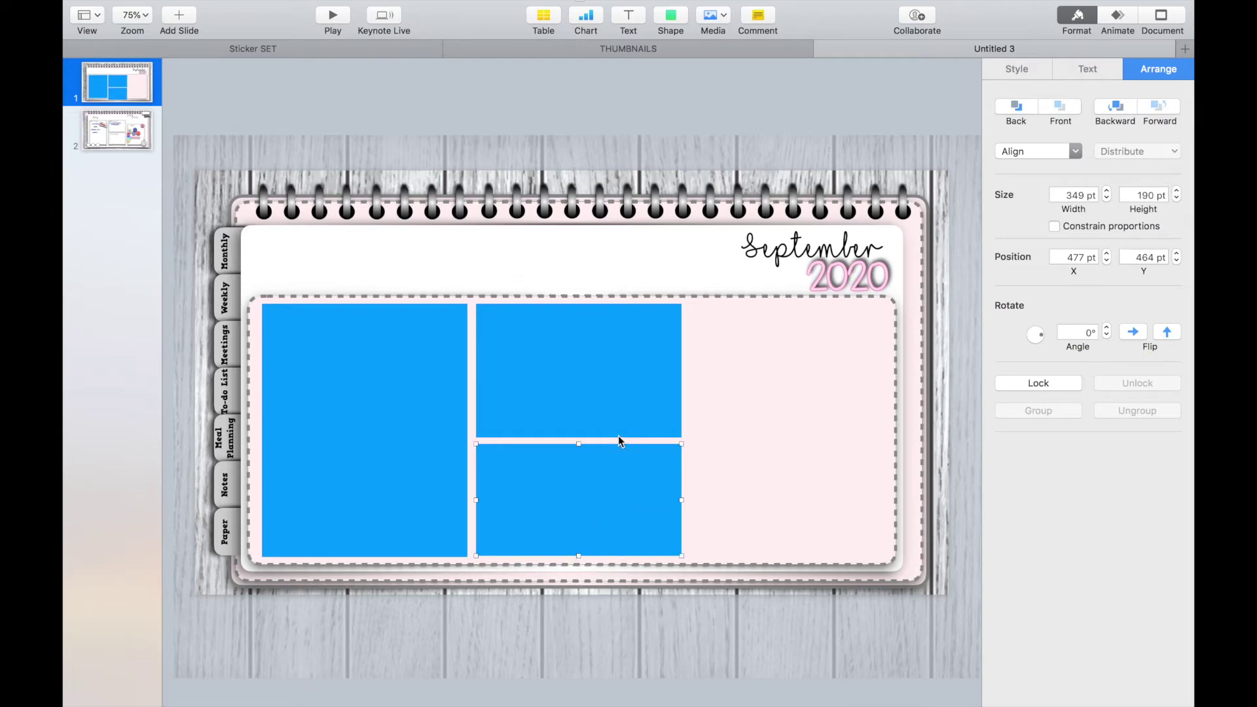
Step: Duplicate the upper middle box into the right column and resize it to 291 × 430 pt at X 871 pt, Y 226 pt
left_click_drag(619, 437, 827, 437)
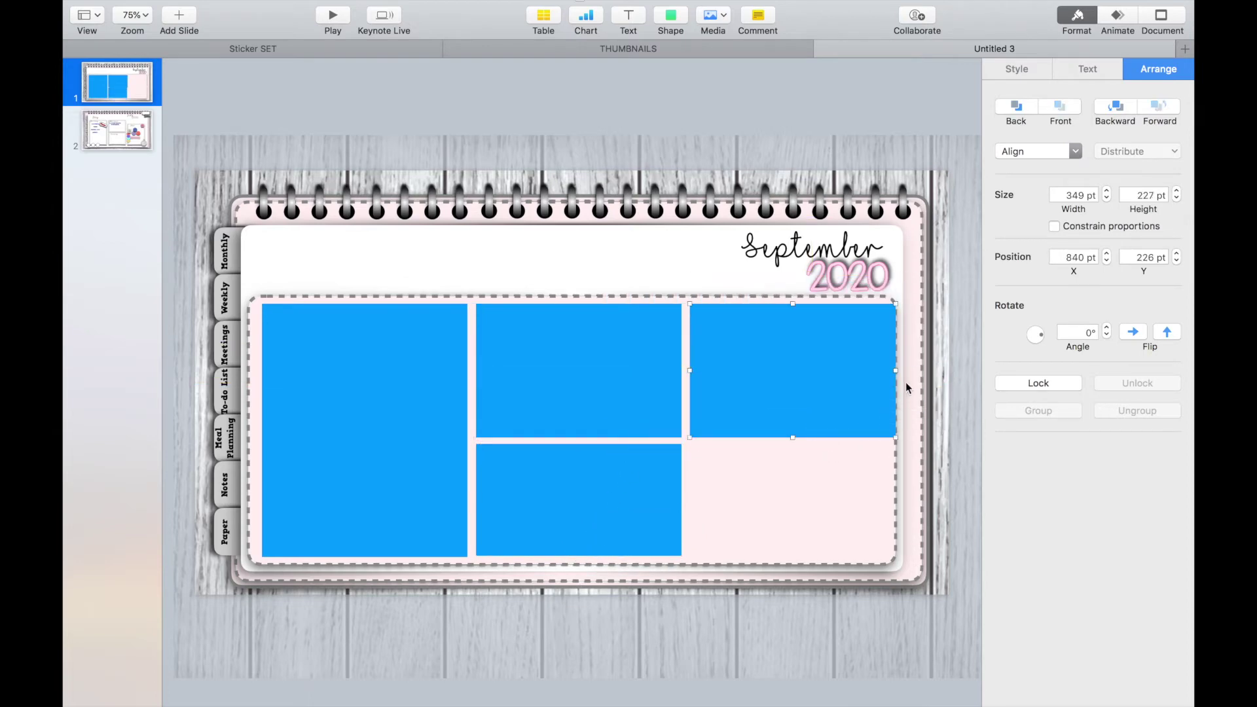
left_click_drag(895, 370, 879, 369)
left_click(819, 373)
left_click_drag(689, 370, 709, 371)
left_click_drag(792, 440, 799, 556)
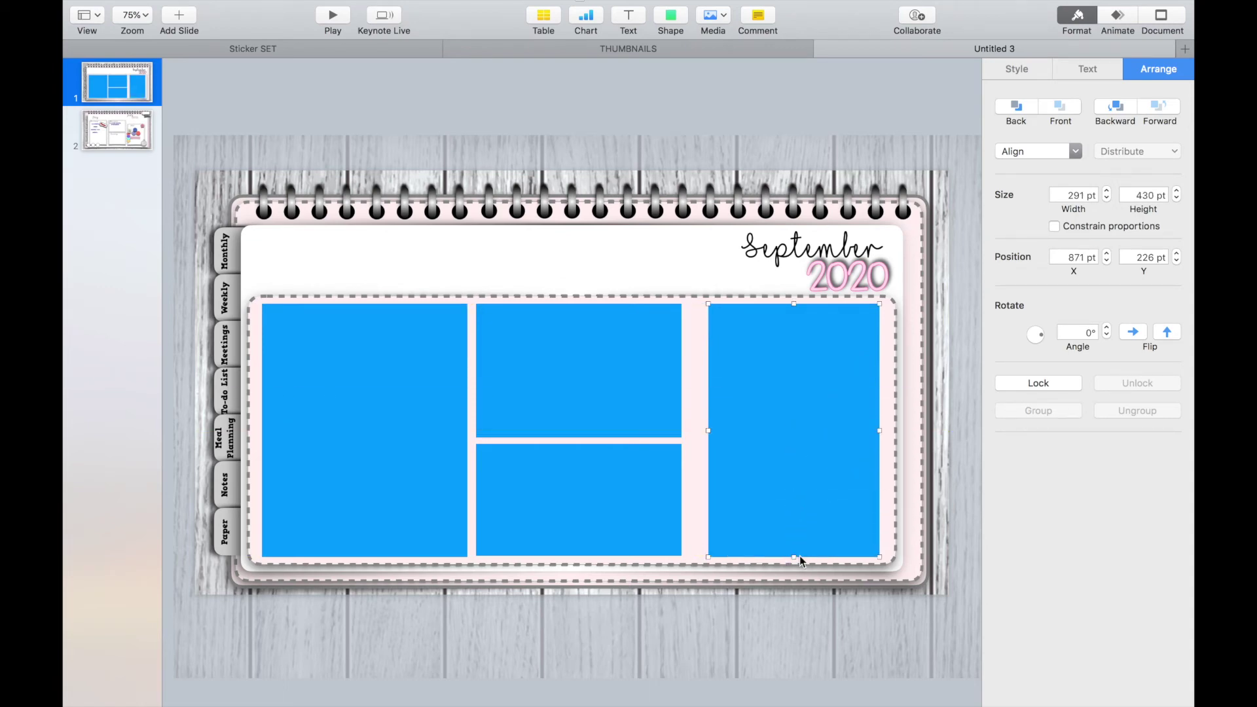
Step: Select all four blue boxes in the pink panel and fill them with white
left_click(585, 419, "shift")
left_click(594, 499, "shift")
left_click(382, 441, "shift")
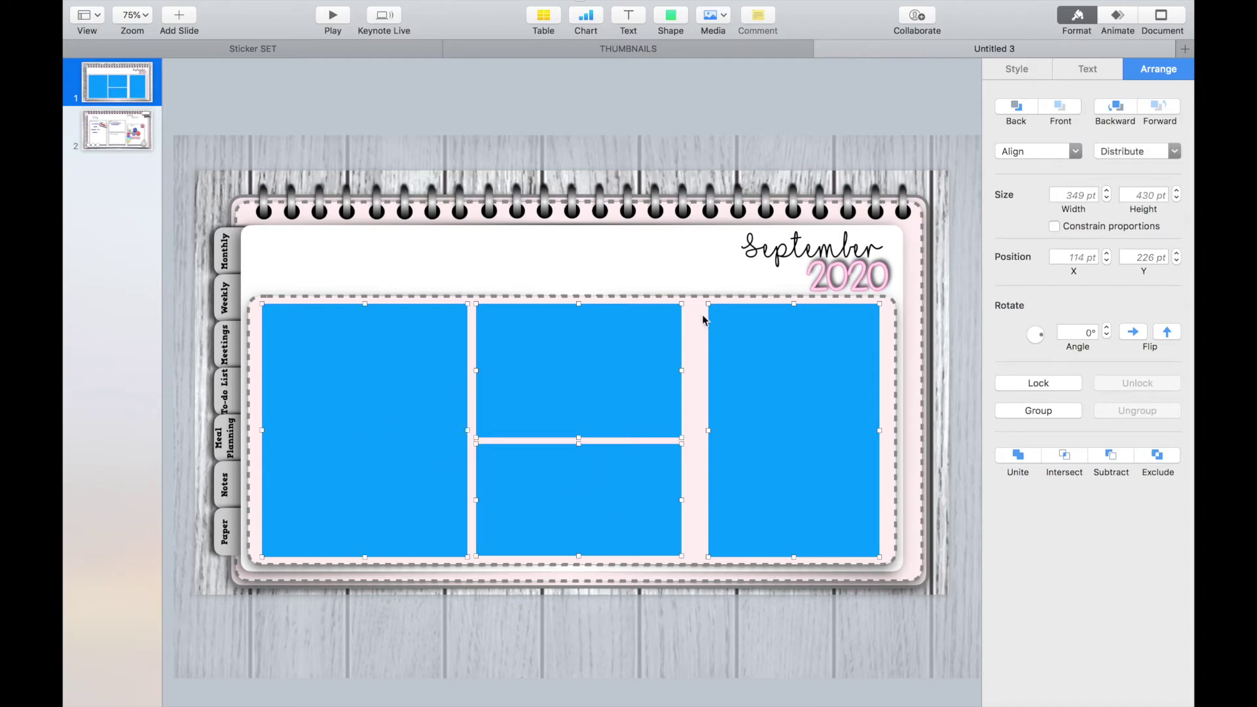
left_click(1029, 74)
left_click(1016, 295)
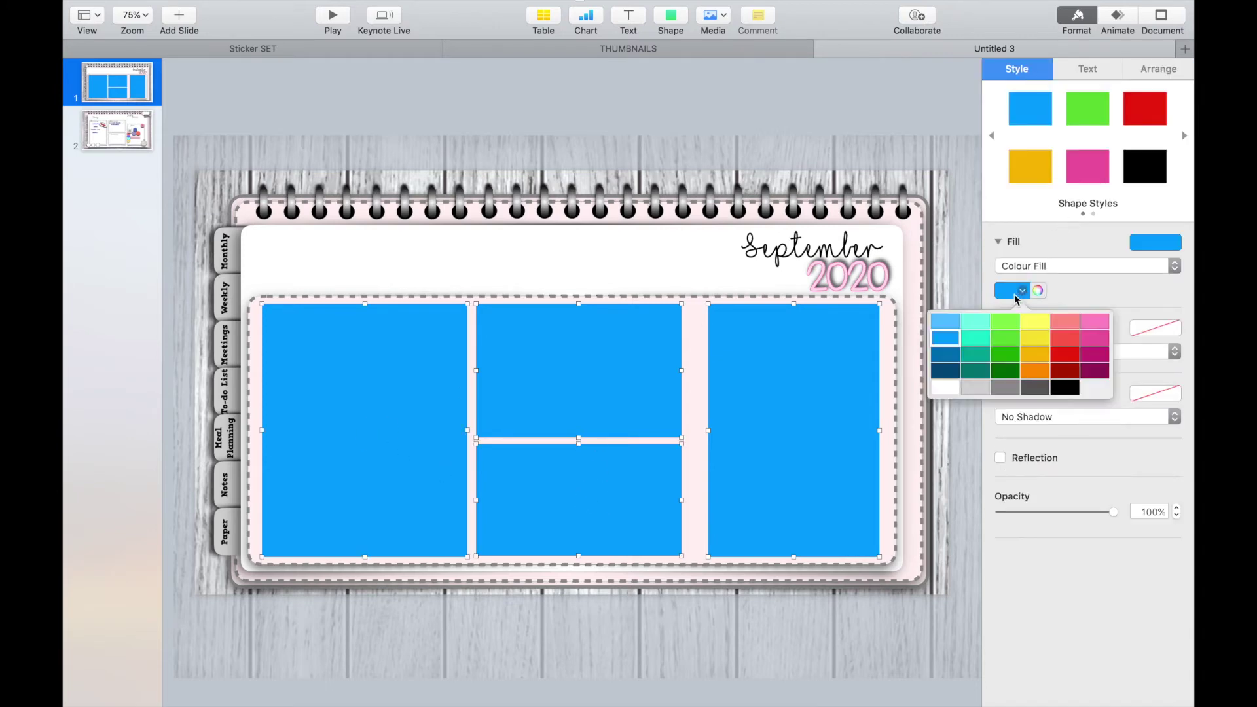
left_click(949, 389)
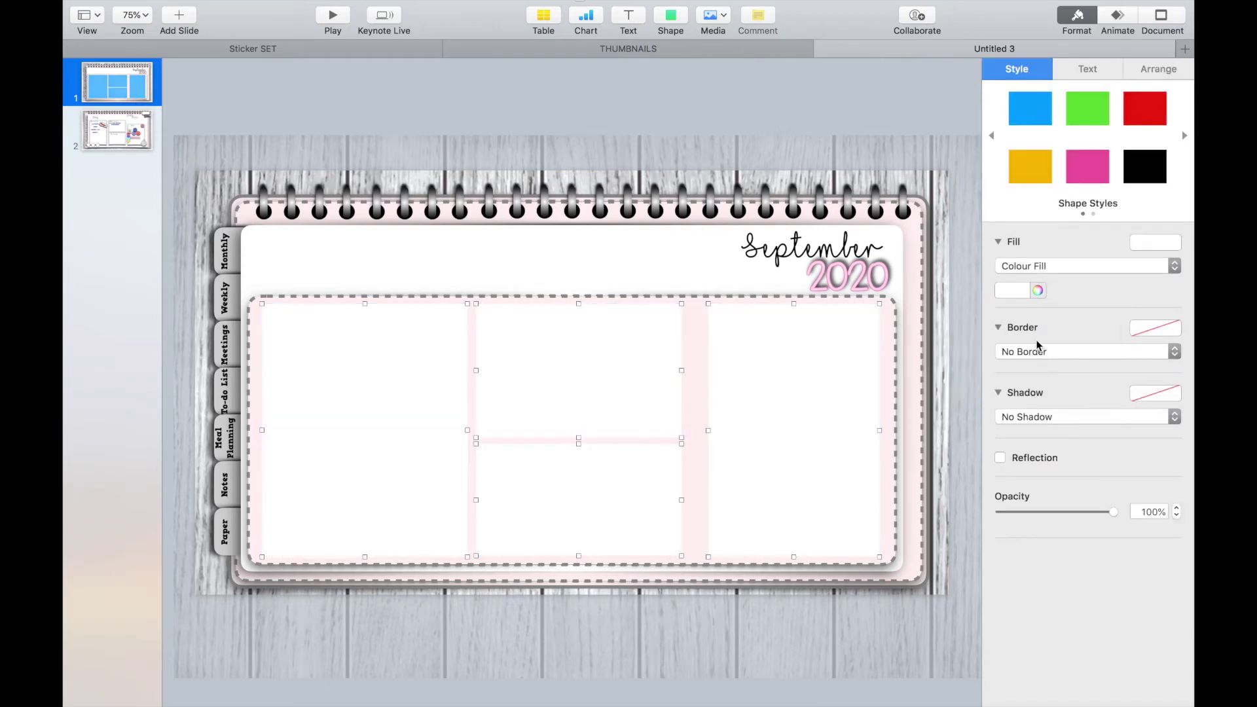
Step: Give the four white boxes a dotted dark grey line border 3 pt wide
left_click(1018, 352)
left_click(1018, 365)
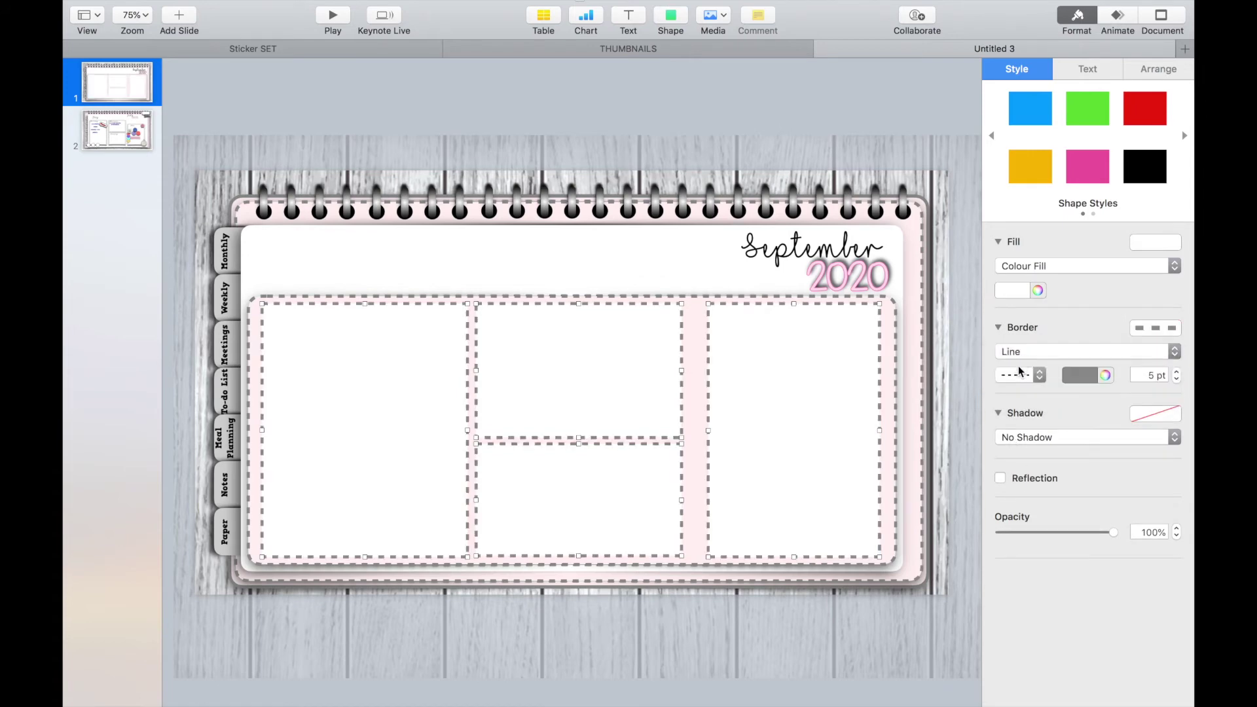
left_click(1019, 375)
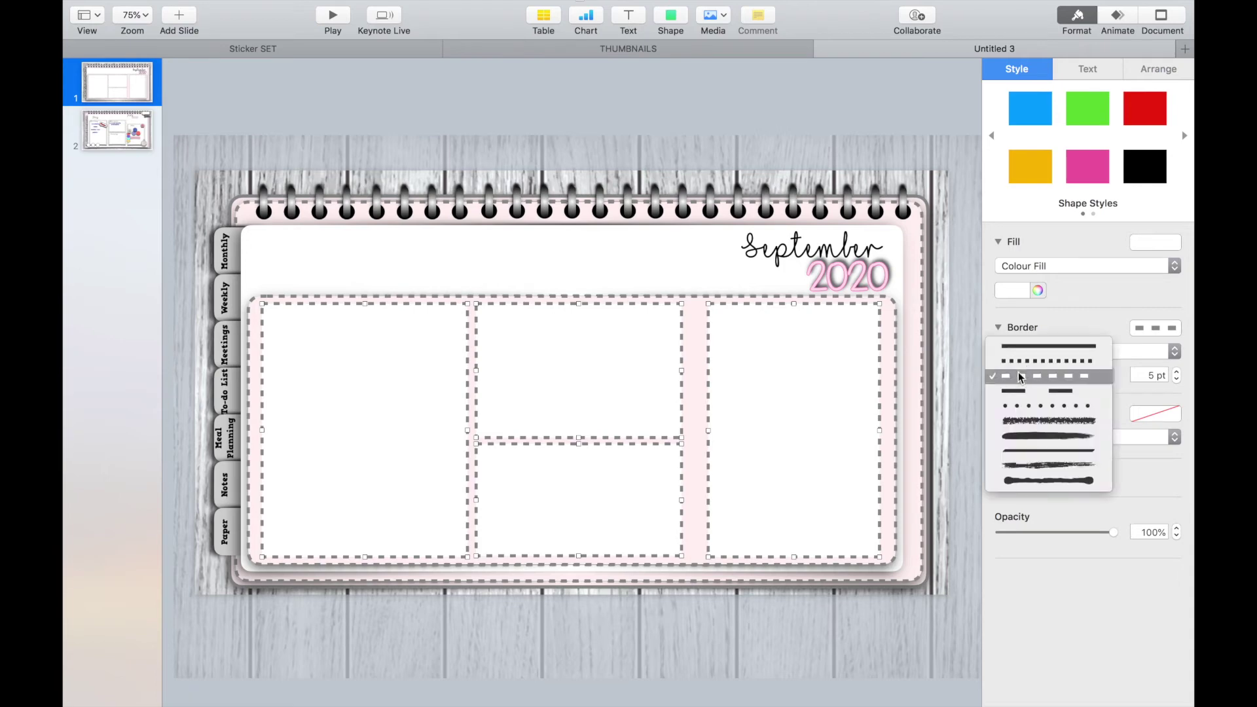
left_click(1021, 366)
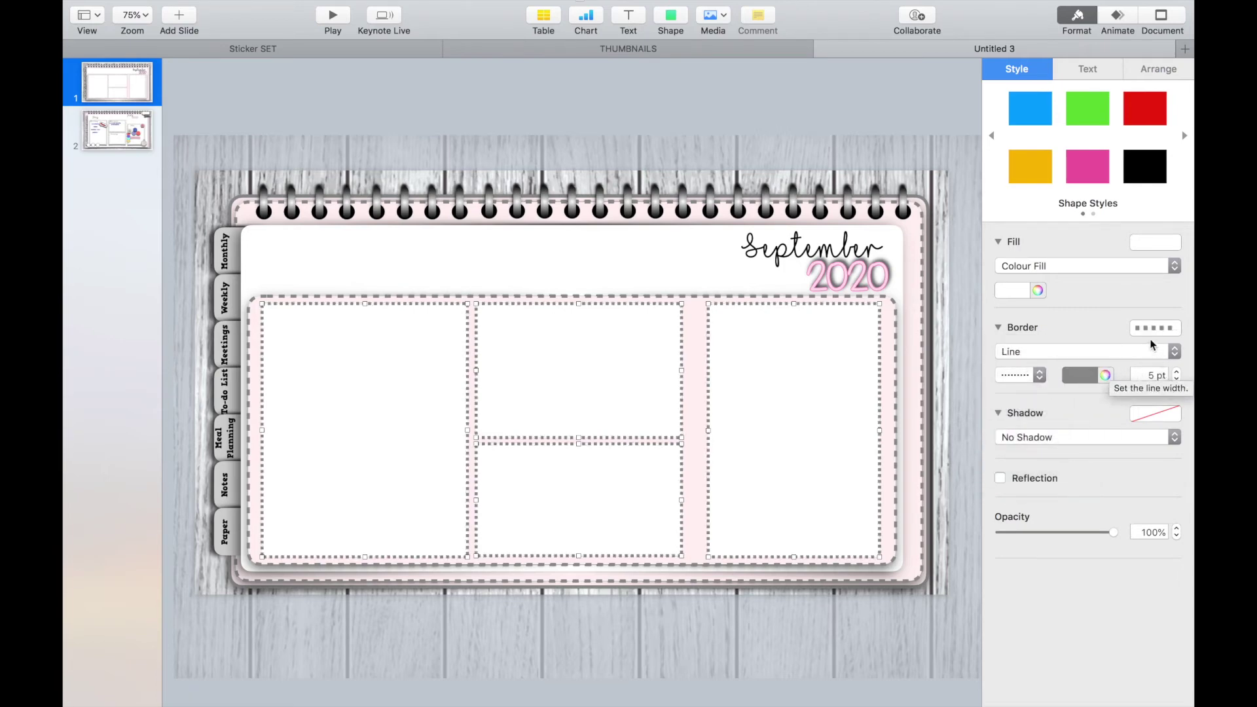
left_click(1080, 374)
left_click(1099, 475)
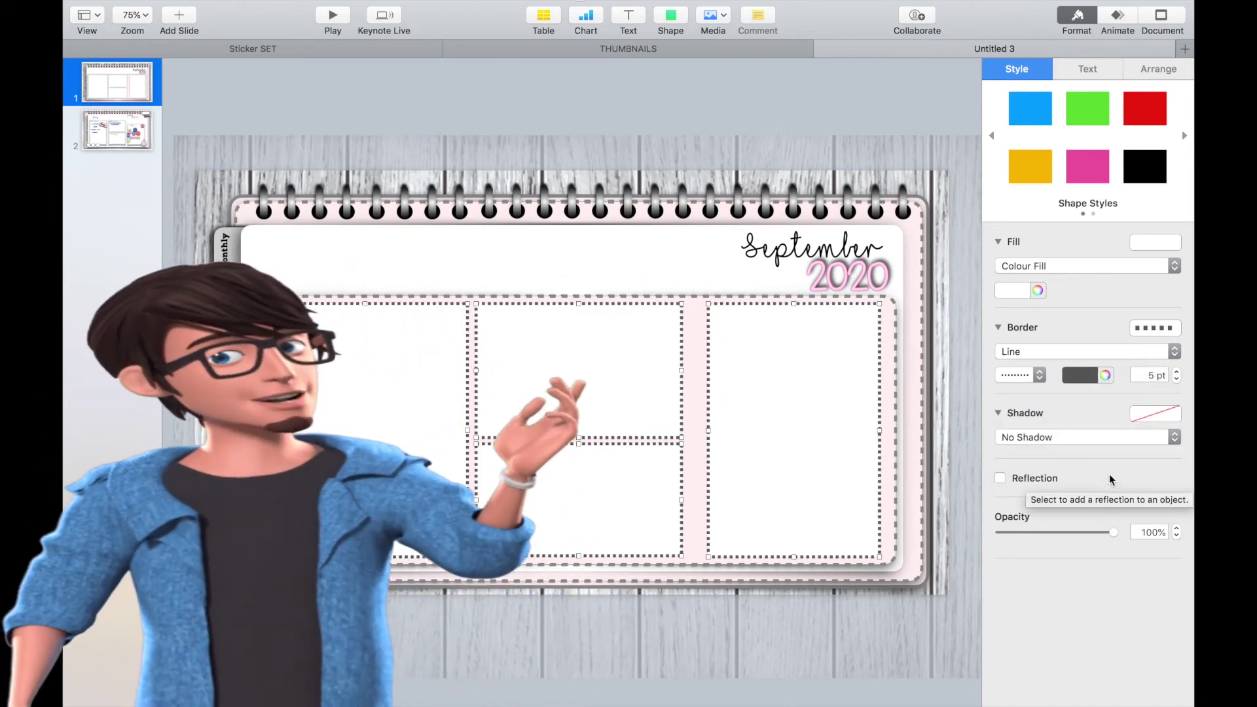
left_click(1176, 380)
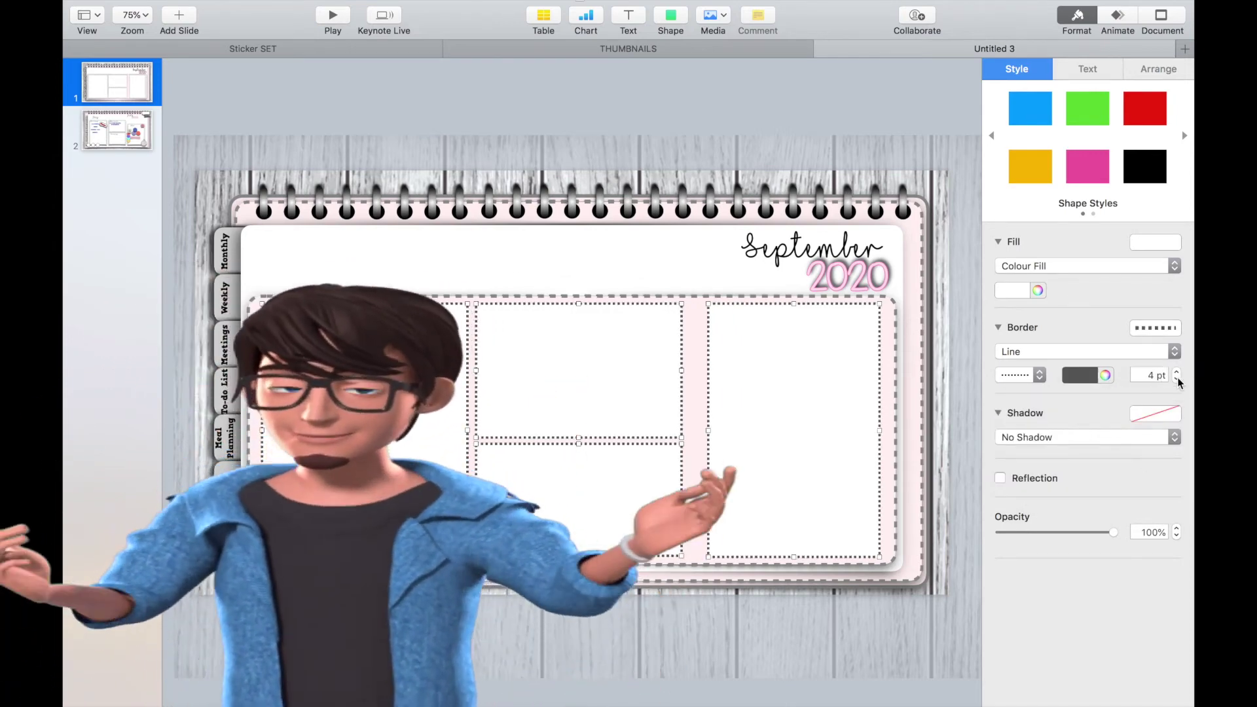
left_click(1176, 380)
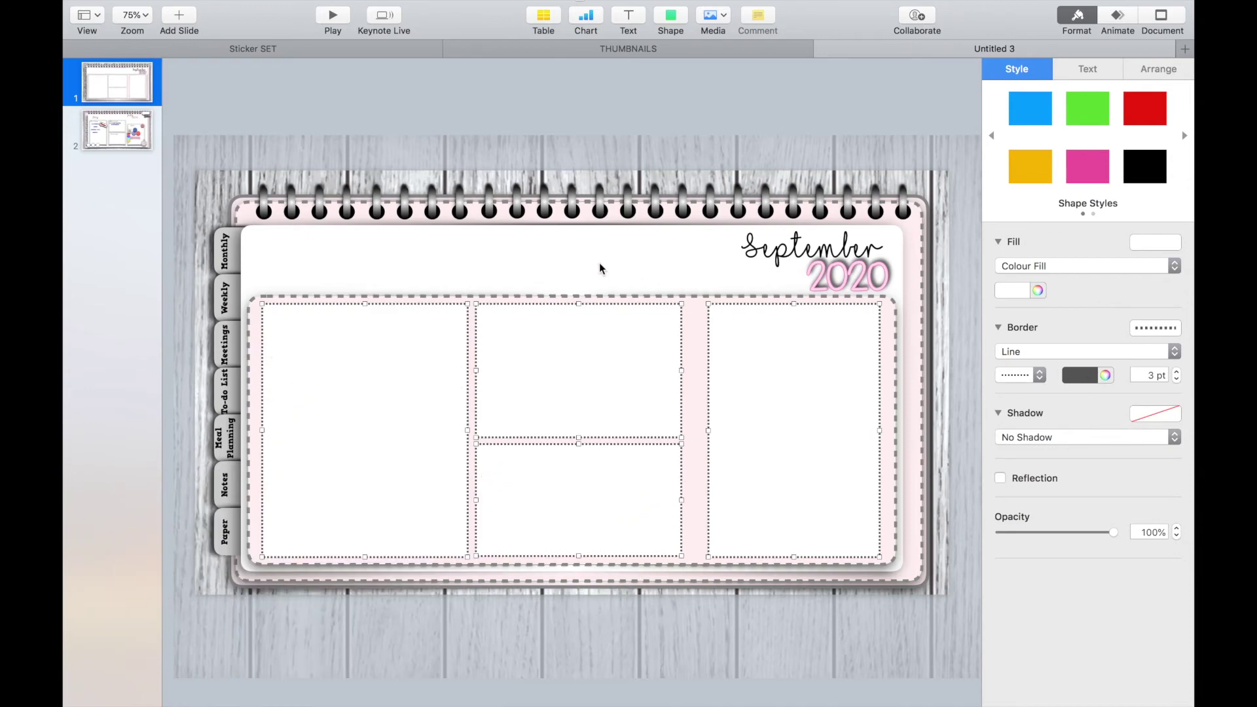
Step: Apply a curved shadow with a -4 pt offset to the four white boxes
left_click(1062, 437)
left_click(1035, 478)
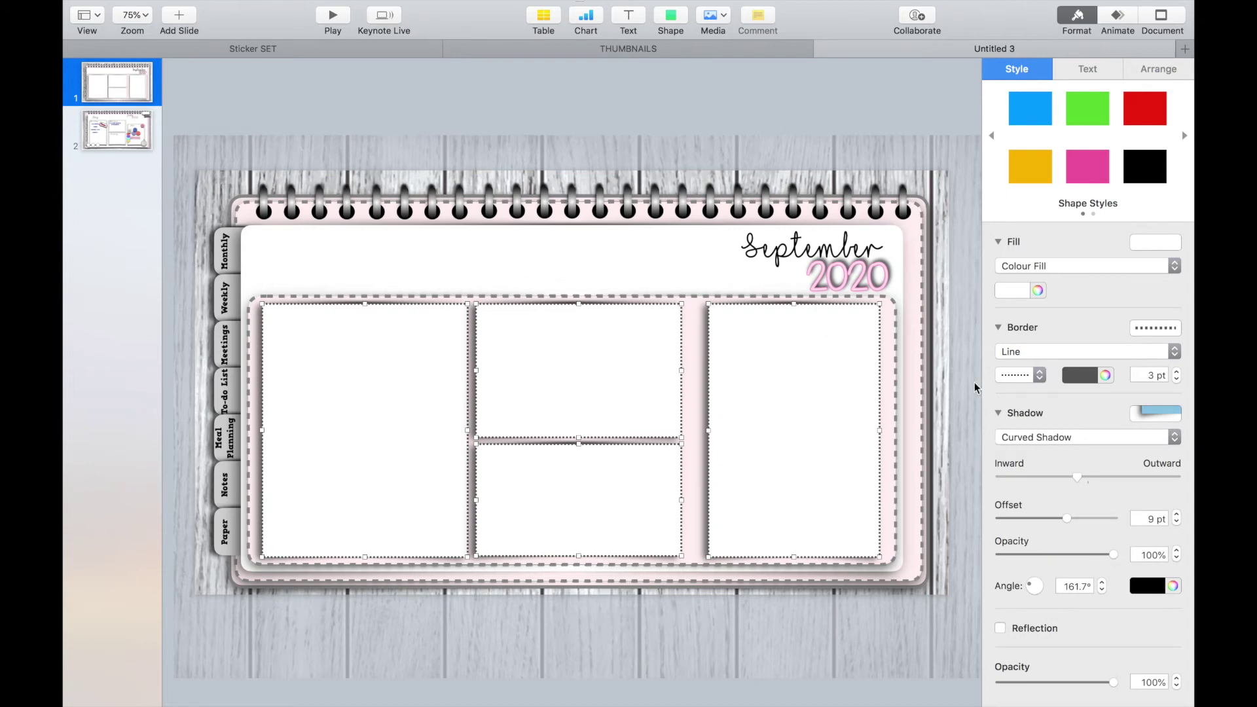
left_click_drag(1055, 522, 1049, 524)
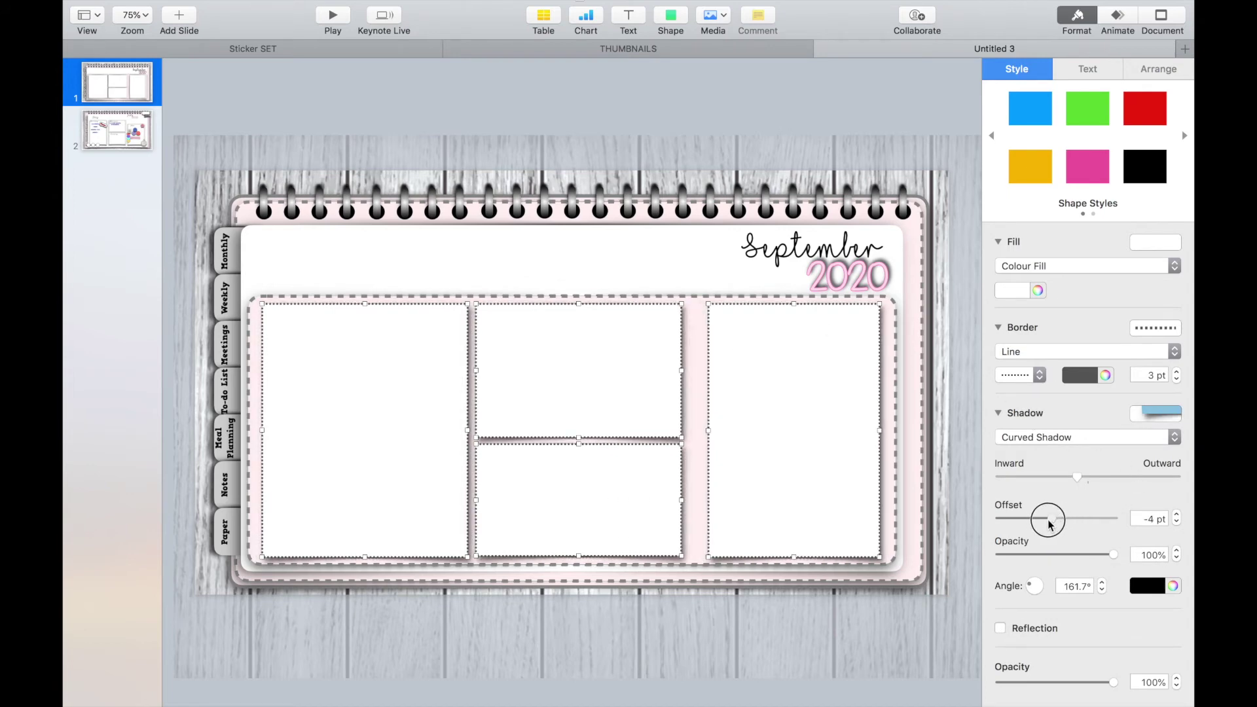
Step: Duplicate the "September" text to the white page's upper left and change the copy to read "Daily Planner"
left_click(583, 110)
left_click(763, 255)
left_click_drag(763, 255, 298, 260)
double_click(298, 260)
type("Week")
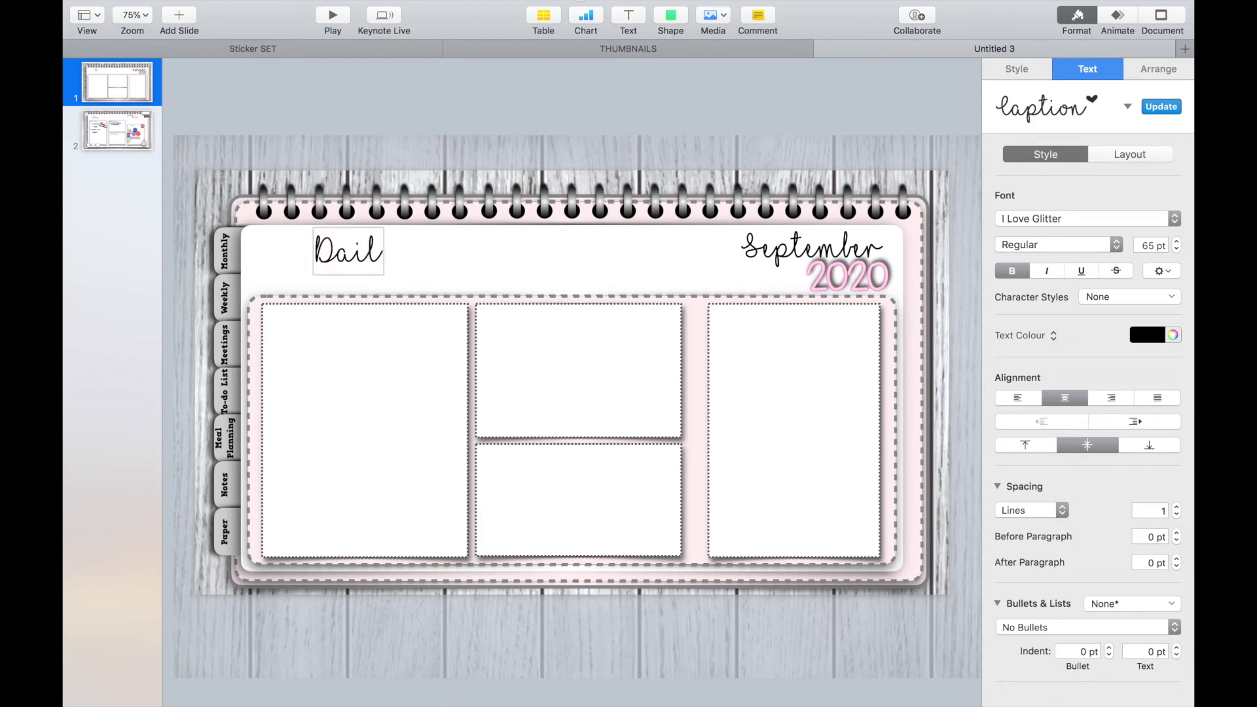
type(" Planner")
left_click(261, 112)
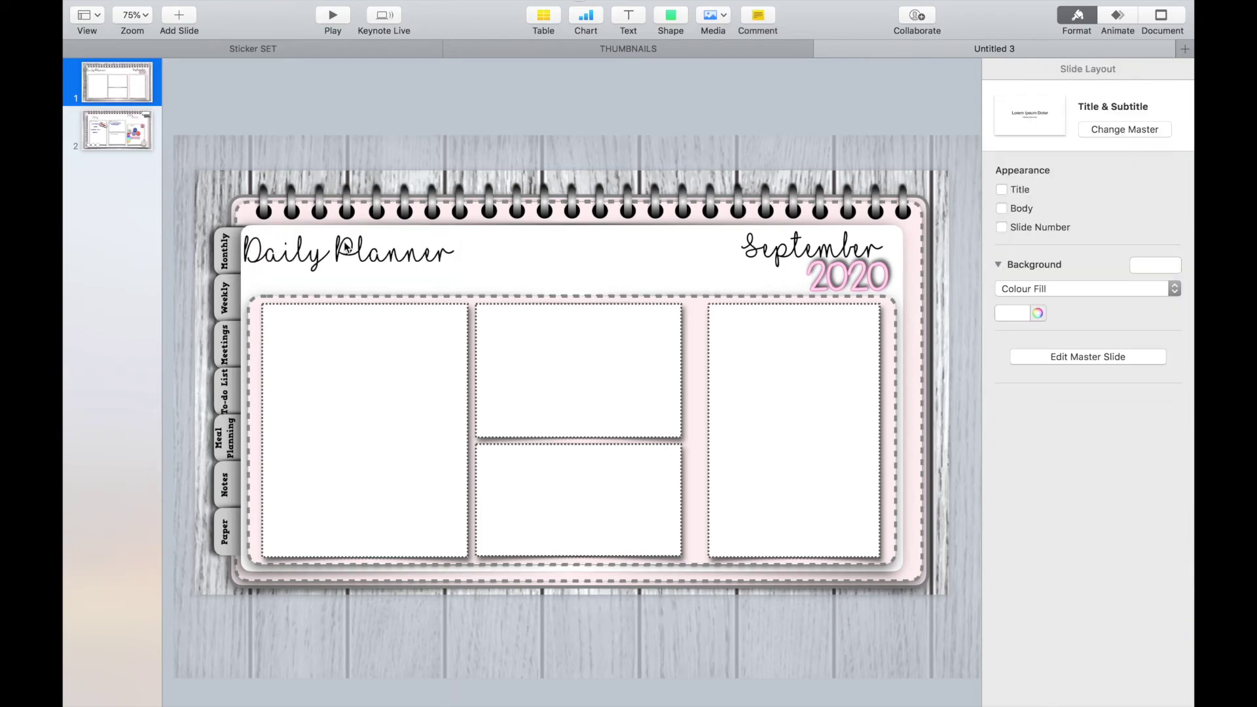
left_click_drag(349, 261, 379, 260)
Step: Relabel the third side tab as "Weekly" and the lowest side tab as "Meetings"
left_click_drag(230, 340, 183, 342)
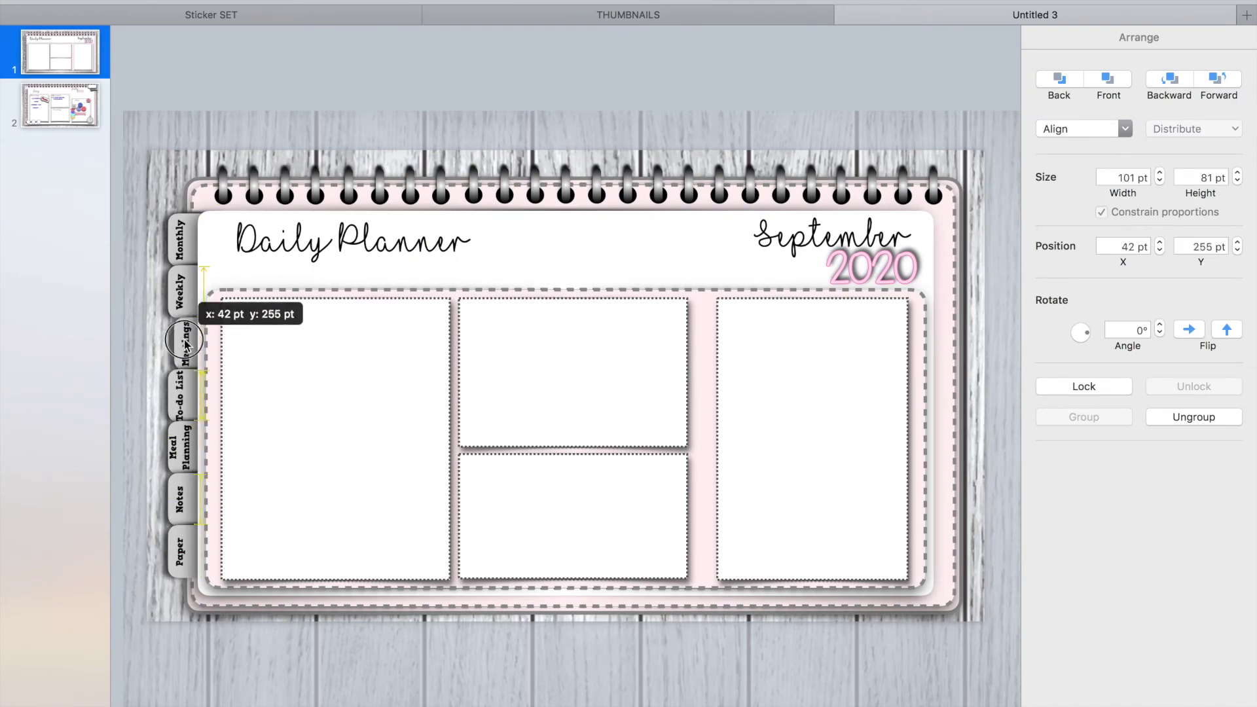
left_click(183, 342)
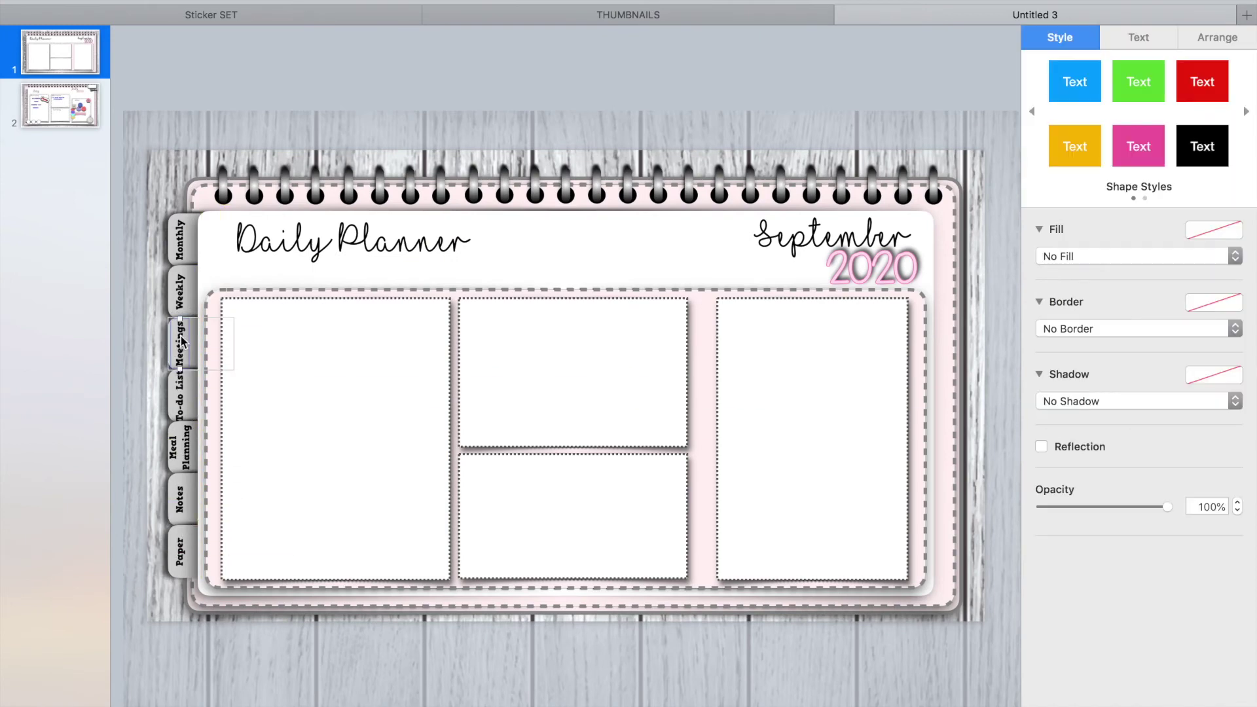
left_click(184, 342)
left_click(183, 342)
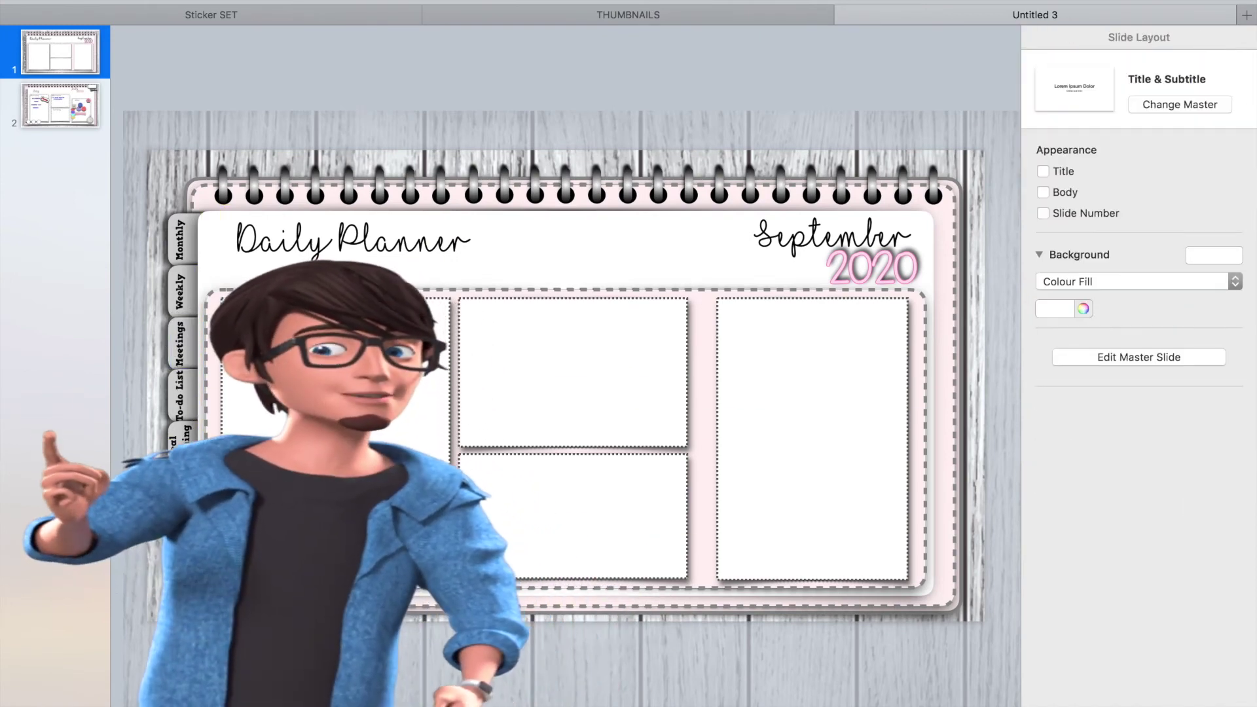
left_click_drag(183, 342, 187, 341)
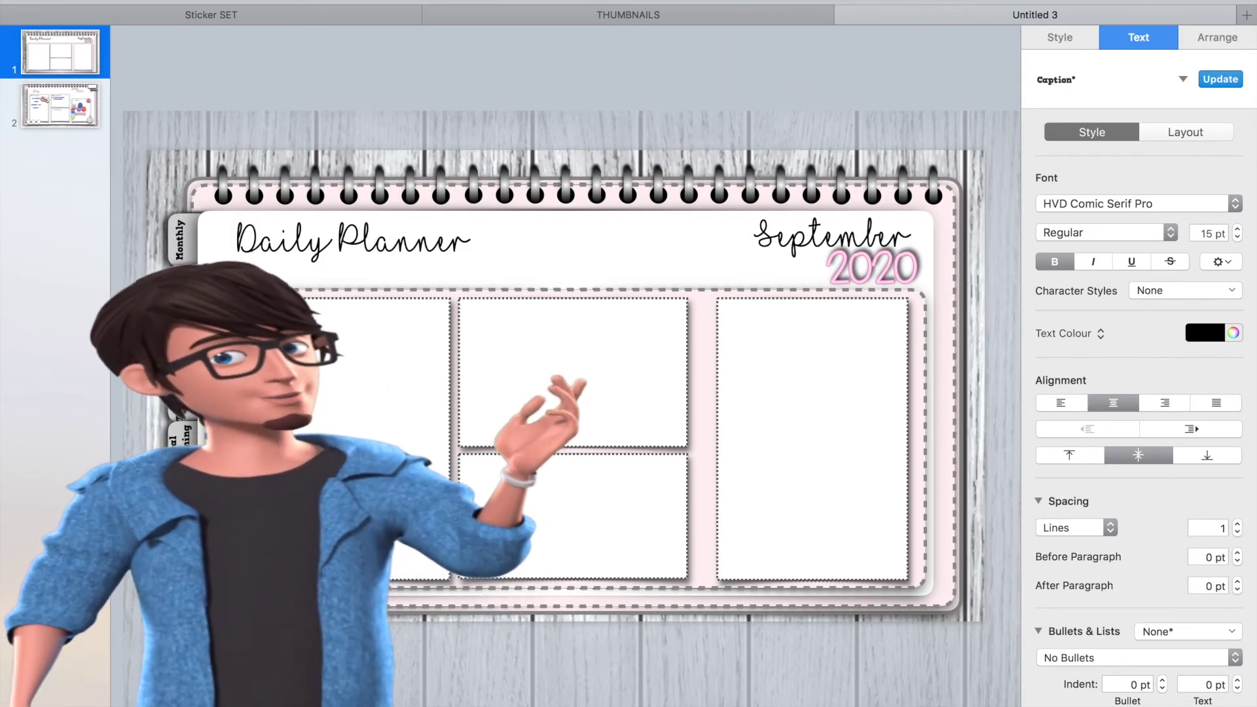
left_click(184, 342)
left_click(183, 342)
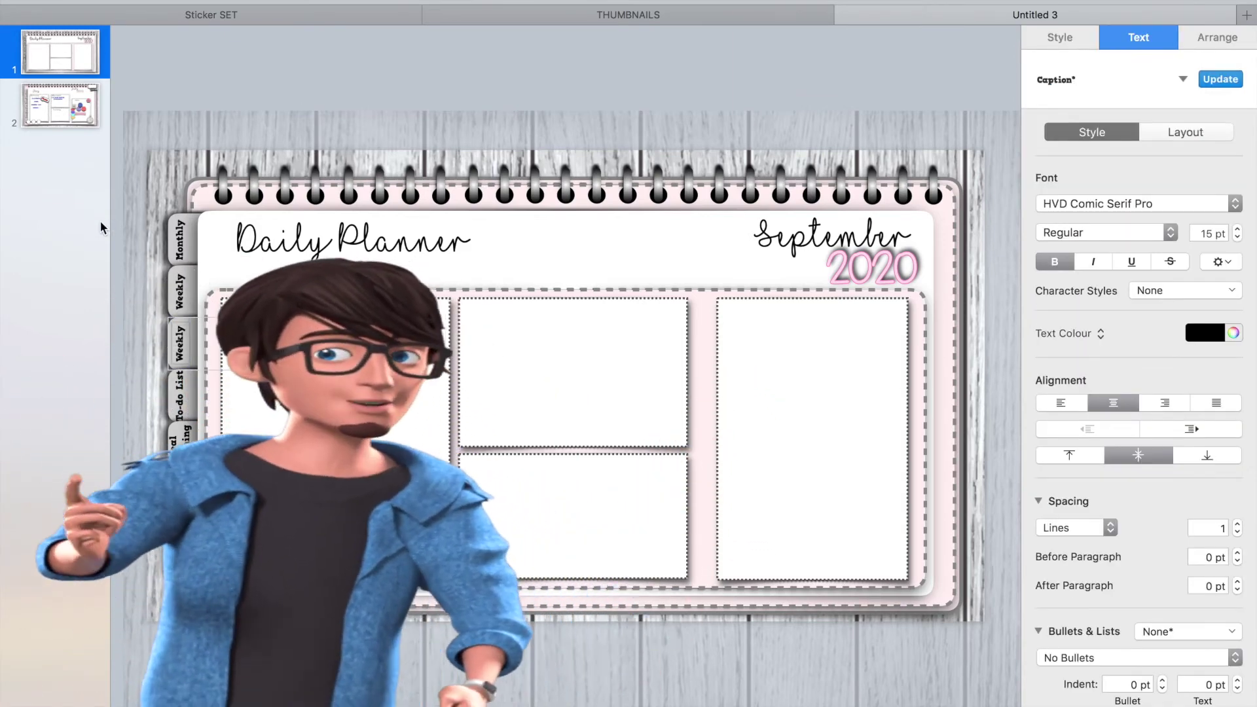
left_click(486, 264)
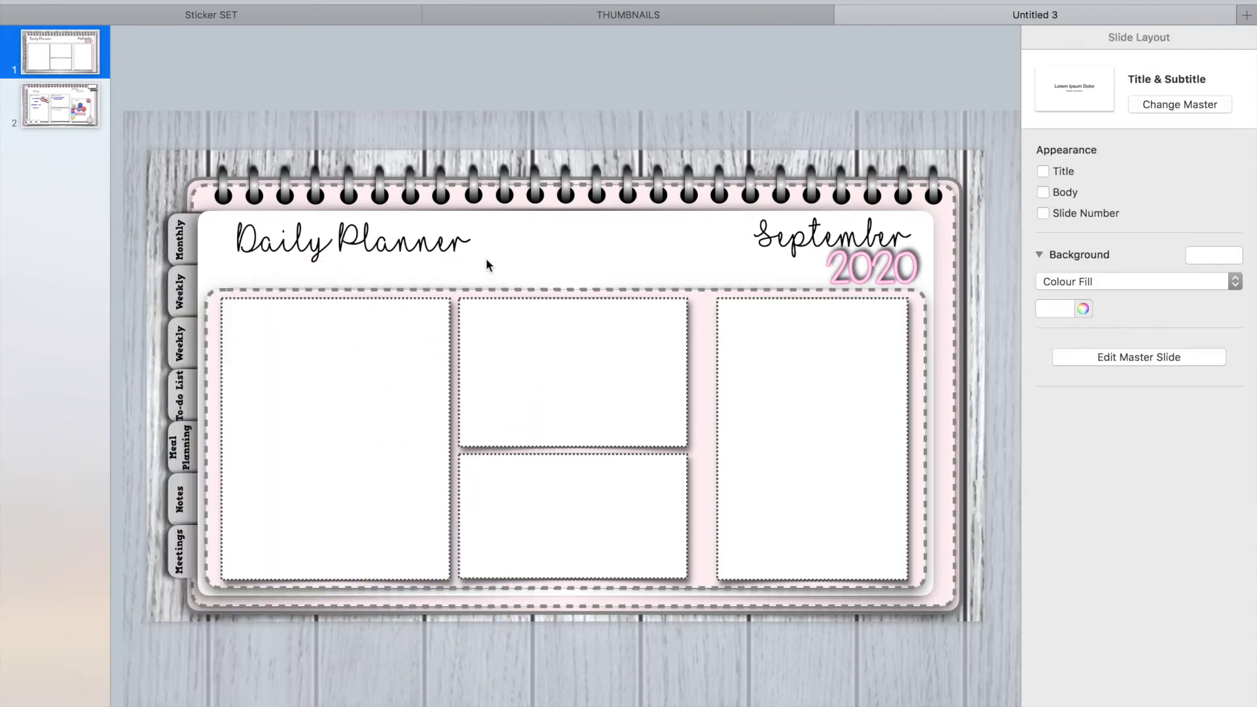
Step: Duplicate the "Daily Planner" text into the left box, change it to "Morning" and reduce it to 40 pt
left_click(351, 260)
left_click_drag(350, 260, 340, 323)
type("Morning")
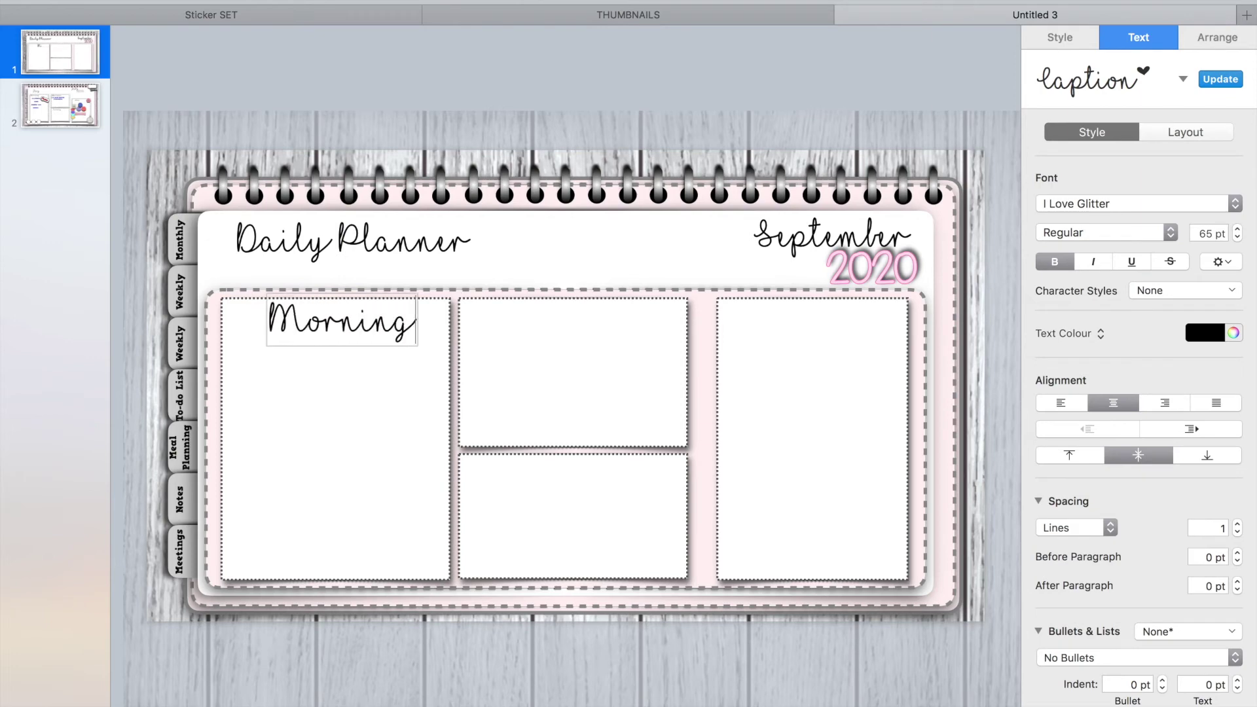
left_click_drag(417, 322, 262, 324)
left_click(1237, 237)
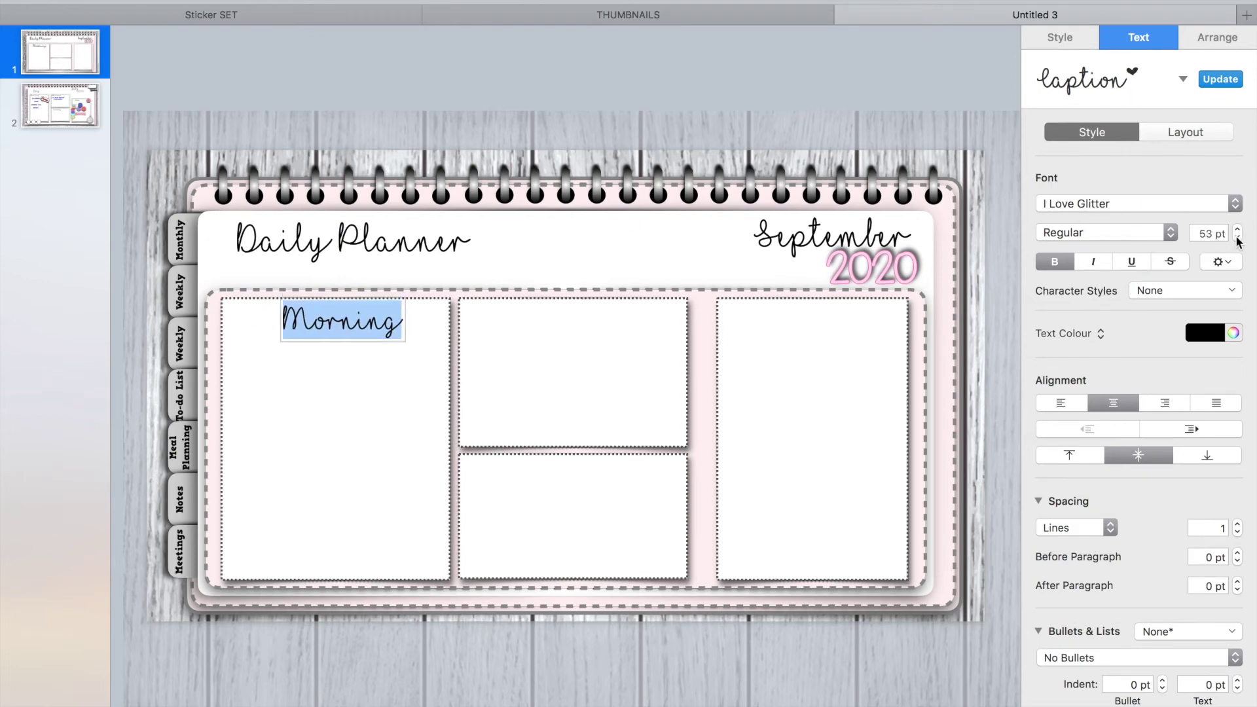
left_click(485, 273)
Step: Duplicate the "Morning" label into the two middle boxes, reading "Afternoon" in the upper and "Evening" in the lower
left_click_drag(362, 319, 524, 319)
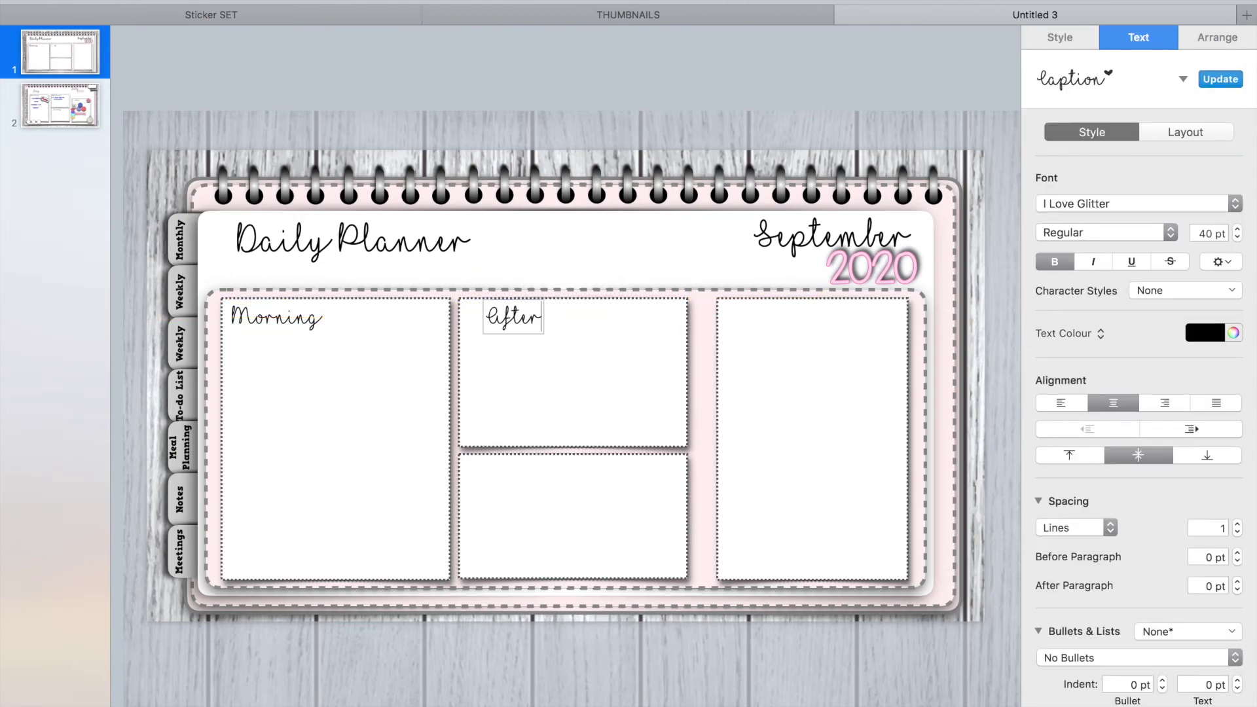
left_click(535, 320)
left_click_drag(534, 320, 532, 471)
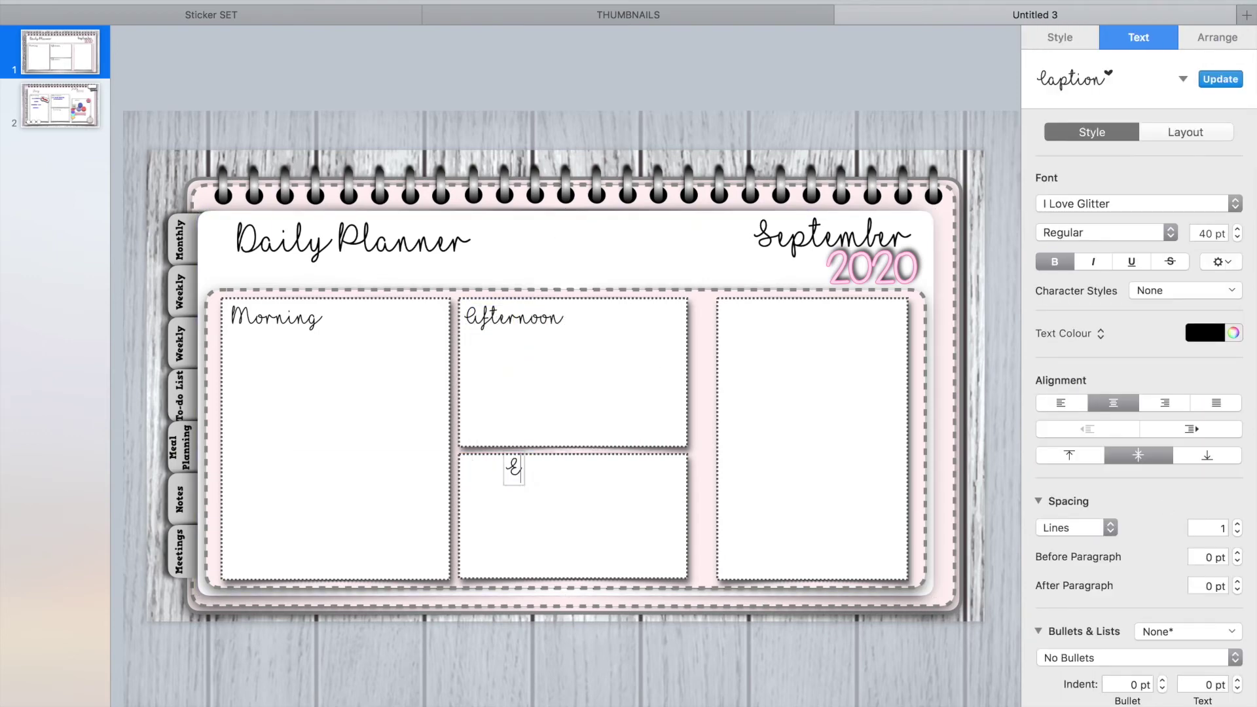
left_click(537, 270)
Step: Duplicate the "Evening" label to the top of the right box and change it to "Notes"
left_click(538, 476)
left_click_drag(538, 477, 774, 325)
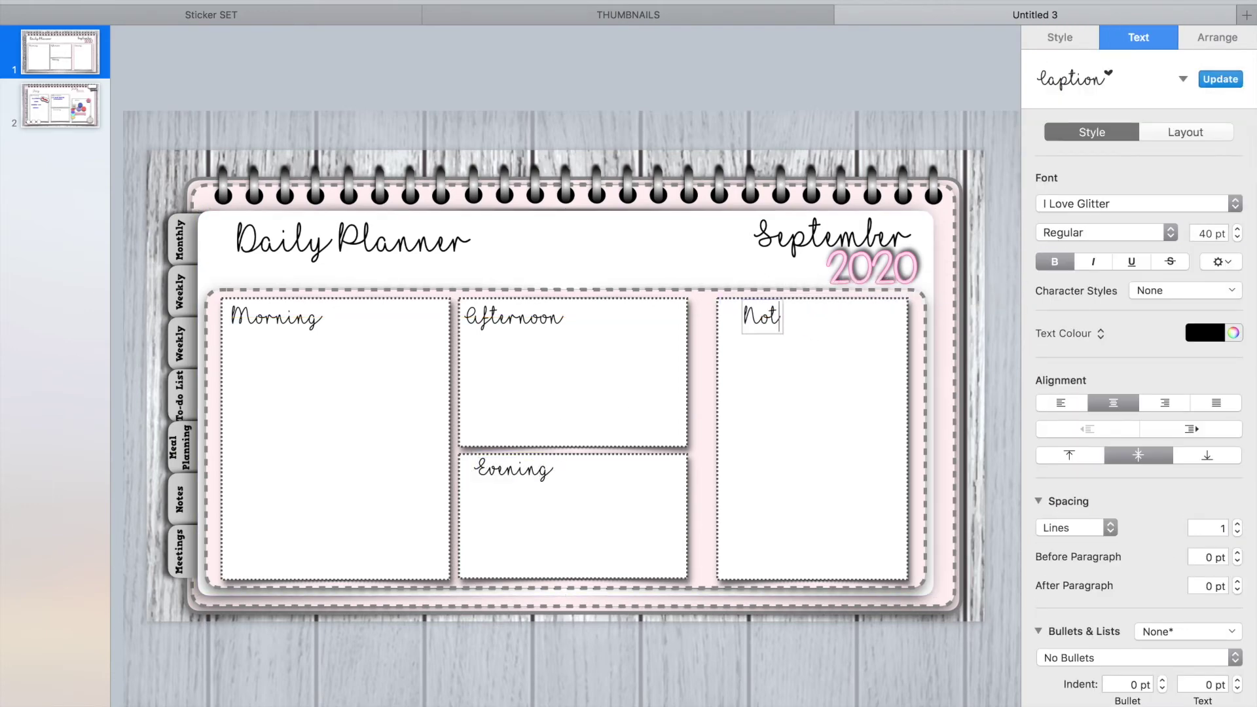
left_click(717, 253)
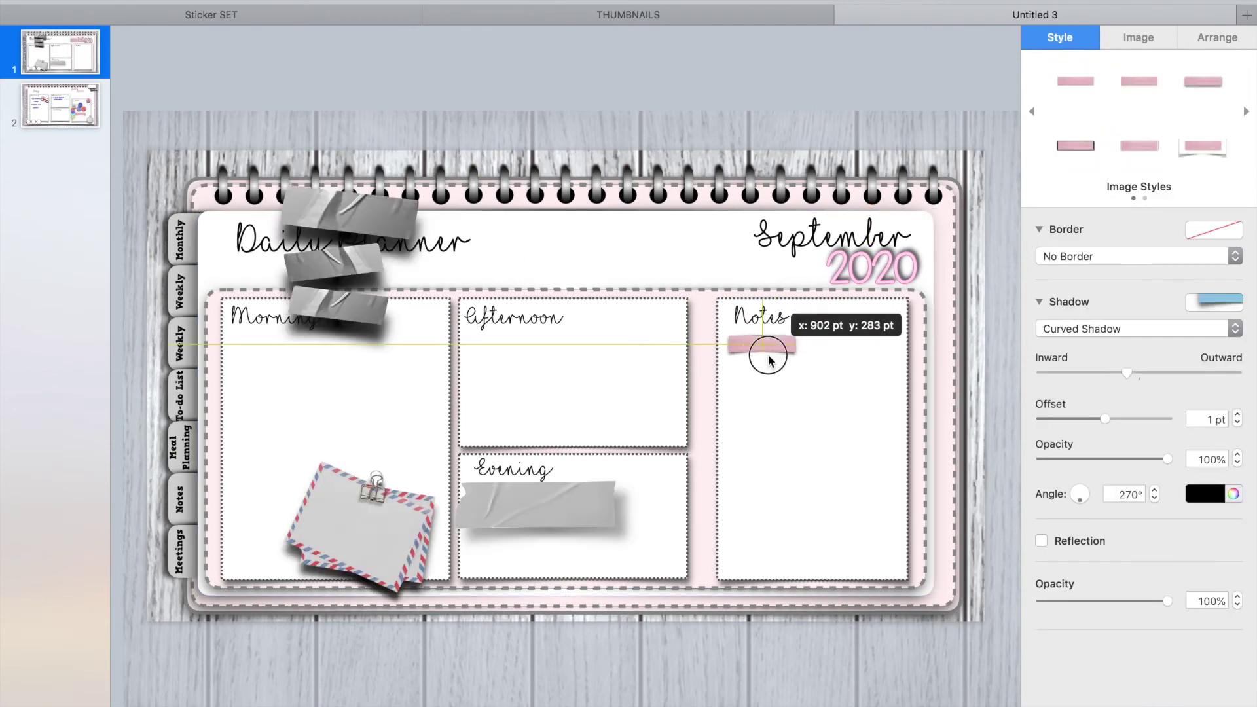
Step: Move the pink tape, the three grey tapes and the clipped envelope sticker, reduced in size, into the Notes box
left_click_drag(785, 360, 782, 356)
left_click_drag(386, 222, 754, 377)
left_click_drag(392, 296, 788, 436)
left_click_drag(313, 256, 786, 371)
left_click(421, 502)
left_click_drag(421, 502, 838, 321)
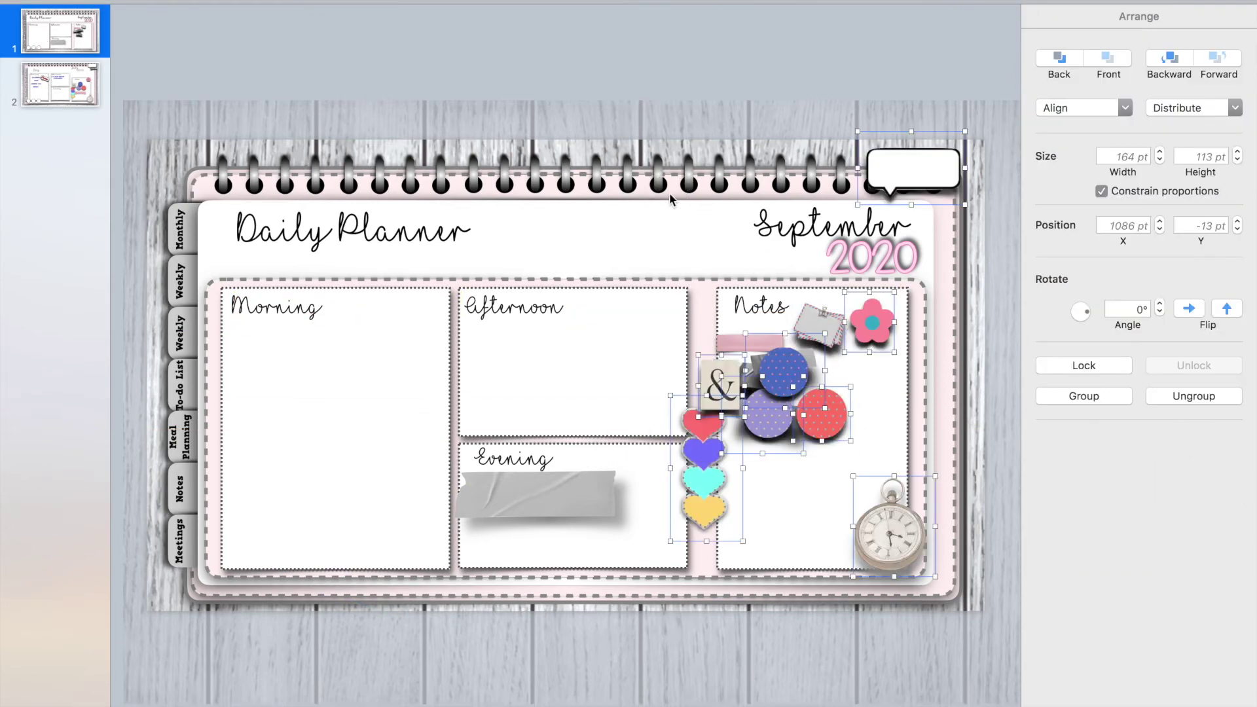
Step: Spread the three polka-dot circles and the ampersand tile along the right half of the Notes box
left_click(707, 64)
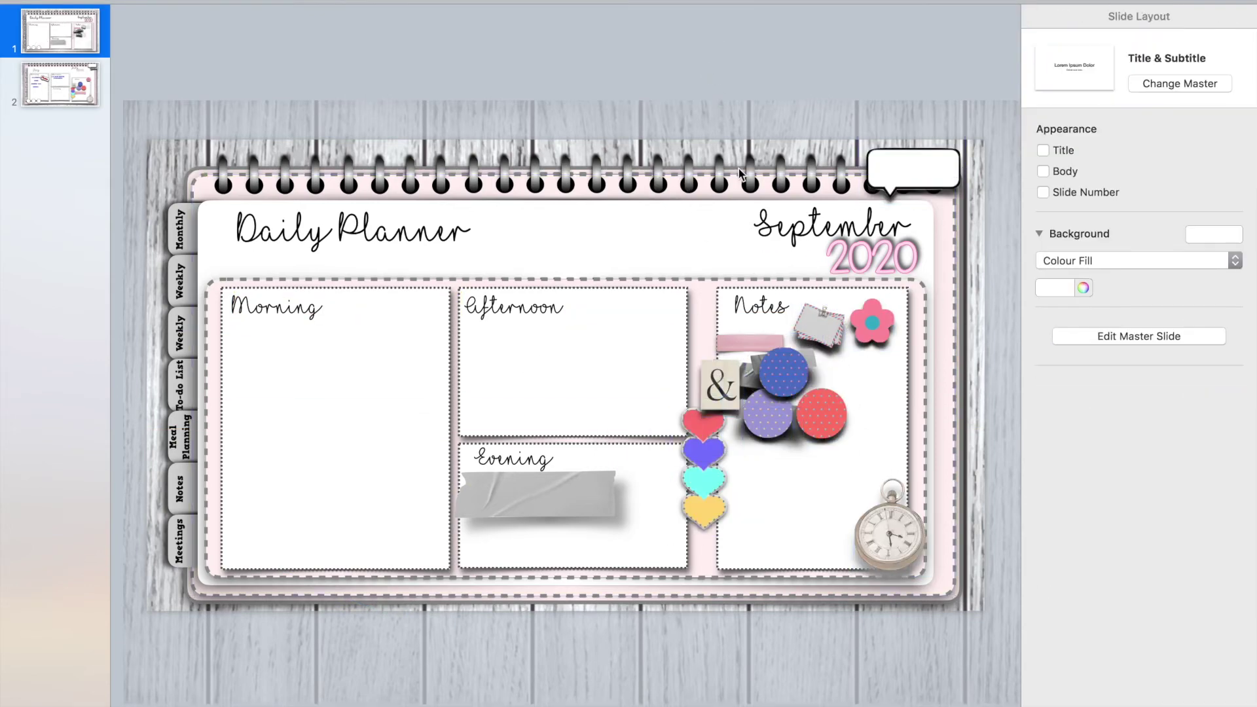
left_click_drag(784, 372, 881, 375)
left_click_drag(823, 412, 878, 429)
left_click_drag(793, 427, 851, 411)
left_click(752, 427)
left_click_drag(753, 429, 874, 501)
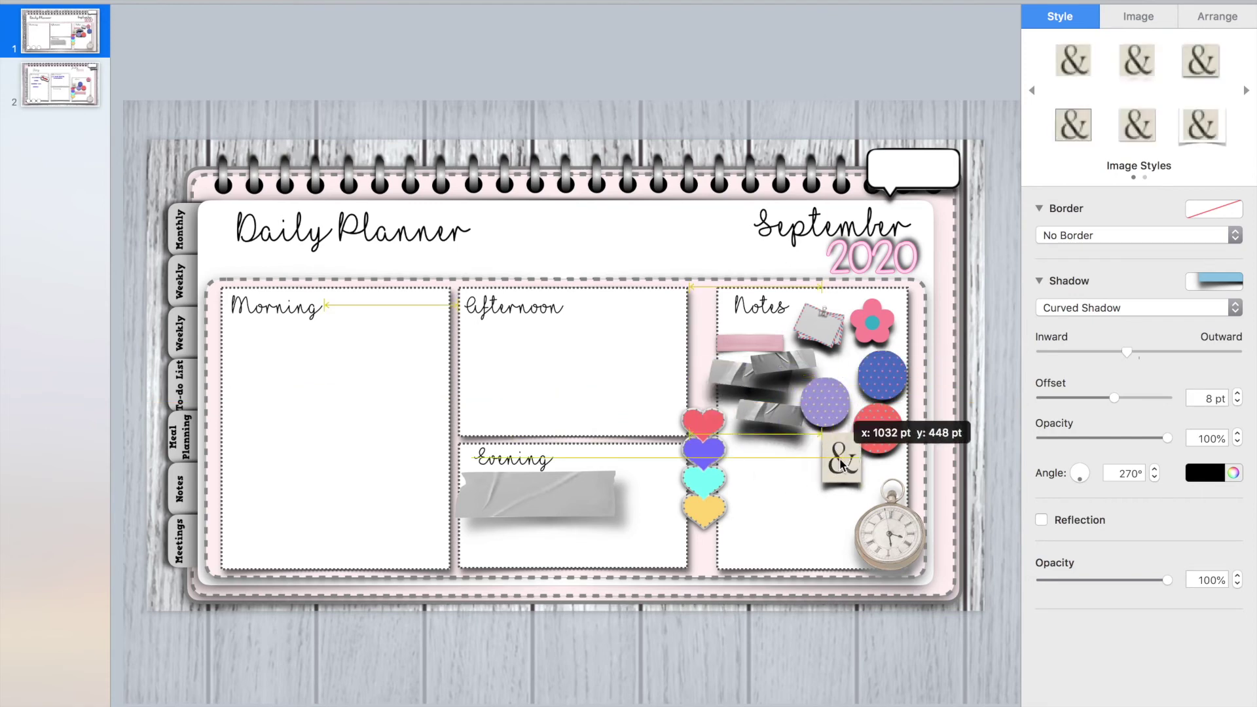
Step: Move the heart strip into the Notes box, enlarge the clipped envelopes and shift the flower clear of them
left_click(691, 387)
left_click_drag(690, 387, 792, 367)
left_click(818, 330)
left_click_drag(845, 303, 862, 292)
left_click_drag(872, 321, 882, 320)
Step: Place the speech bubble beside the "Daily Planner" title, the shrunken grey tape in Notes and the hearts between the Afternoon and Notes boxes
left_click(893, 535)
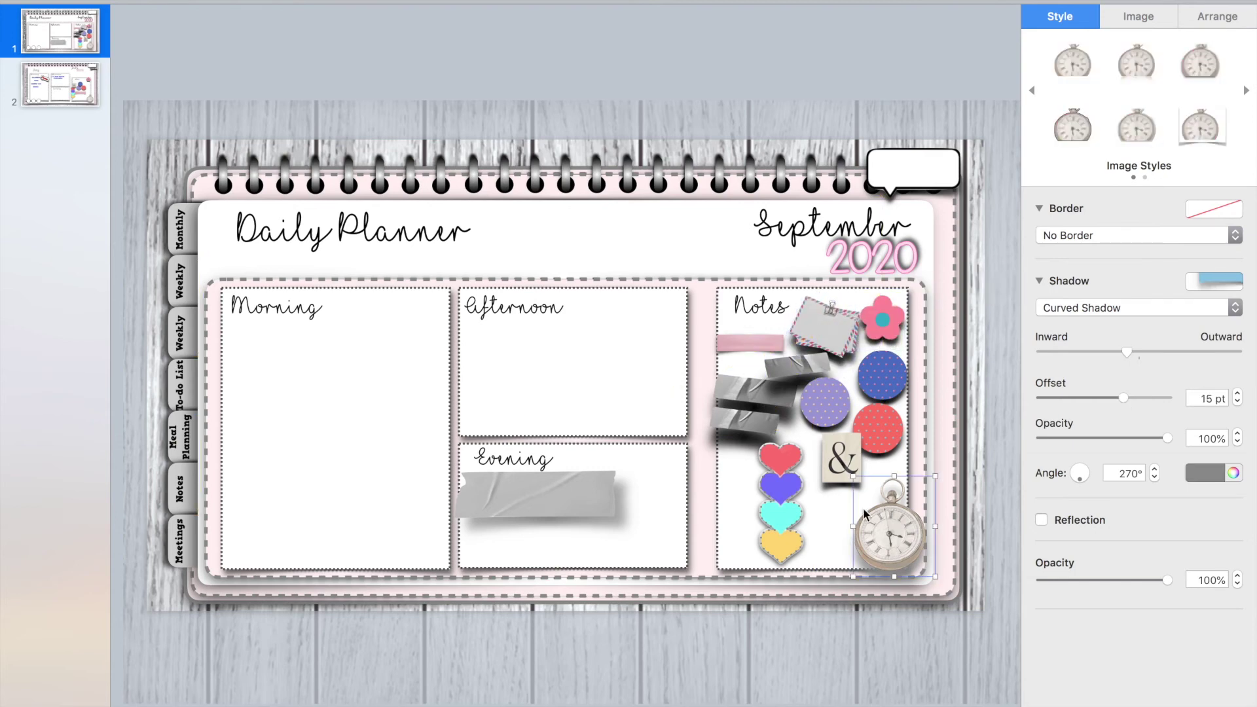
left_click_drag(910, 169, 532, 237)
left_click_drag(554, 499, 851, 478)
left_click_drag(782, 518, 700, 347)
left_click(785, 483)
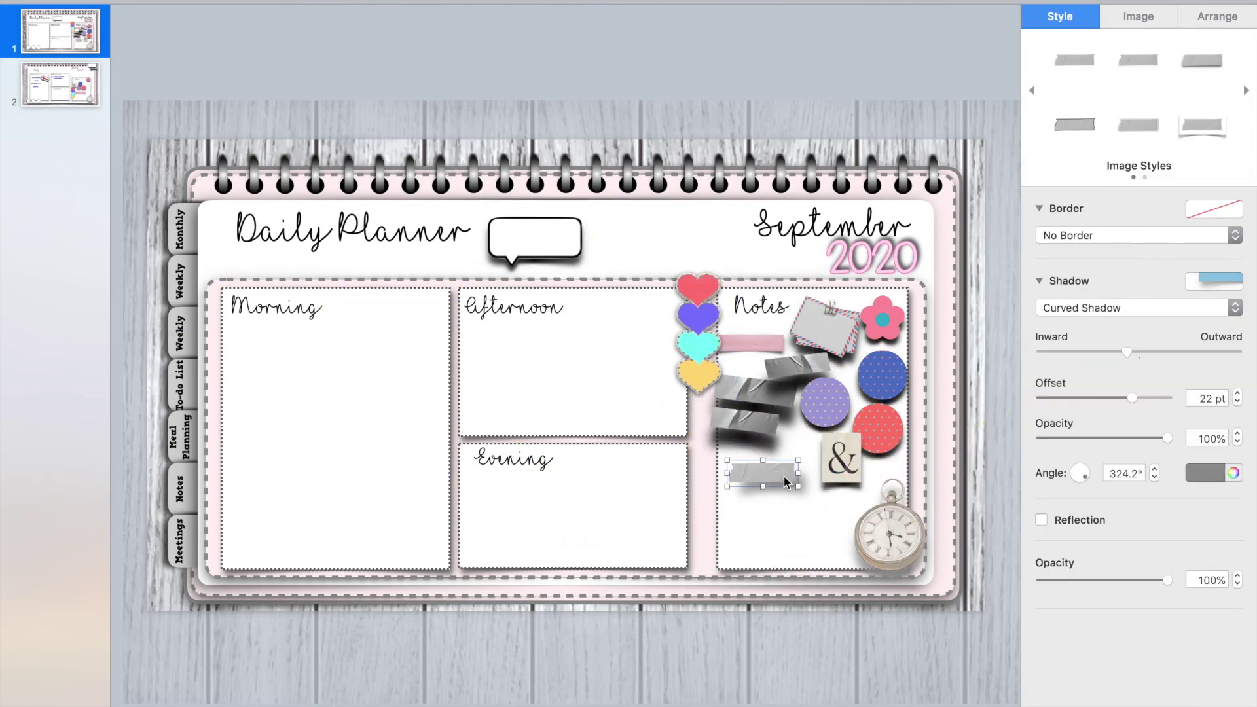
Step: Draw a horizontal writing line about 313 pt long in the Afternoon box and duplicate it downwards to make four lines
left_click(517, 78)
left_click_drag(598, 342, 569, 388)
left_click(570, 330)
left_click(589, 288)
left_click(576, 366)
left_click(571, 412)
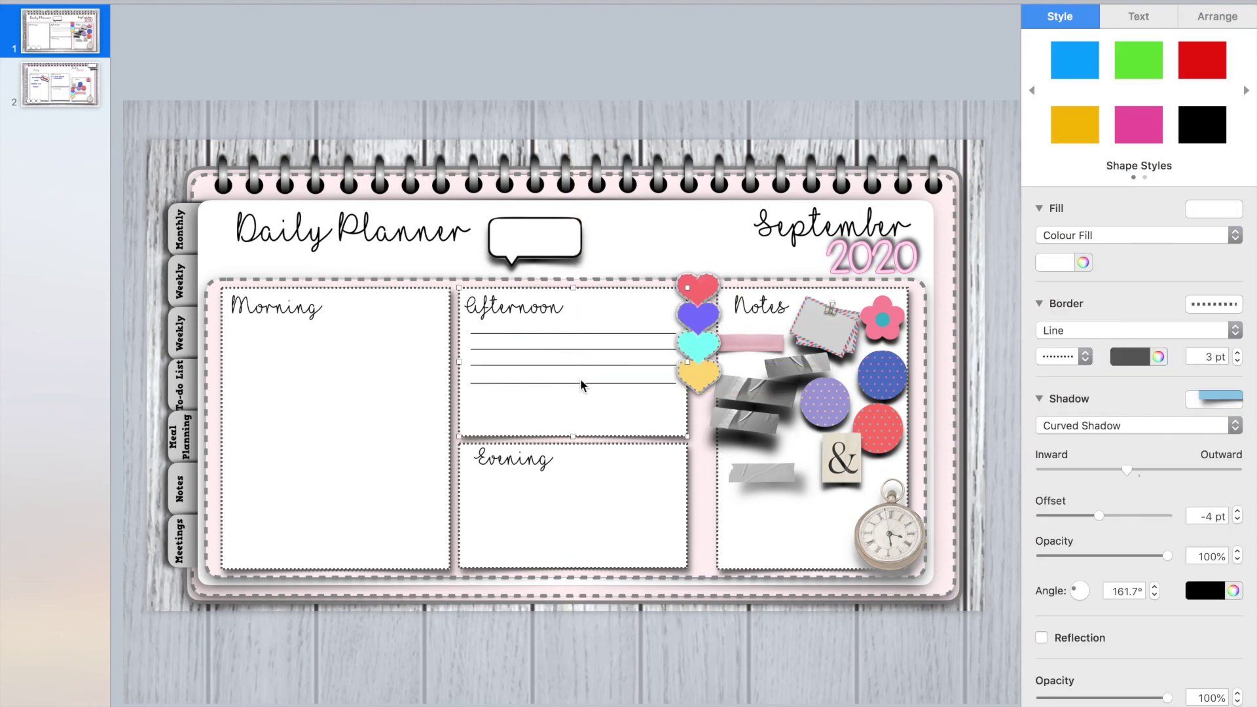
Step: Group the four writing lines without the box and bring the "Afternoon" label to the front
left_click(576, 382, "shift")
left_click(571, 364, "shift")
key("super+alt+g")
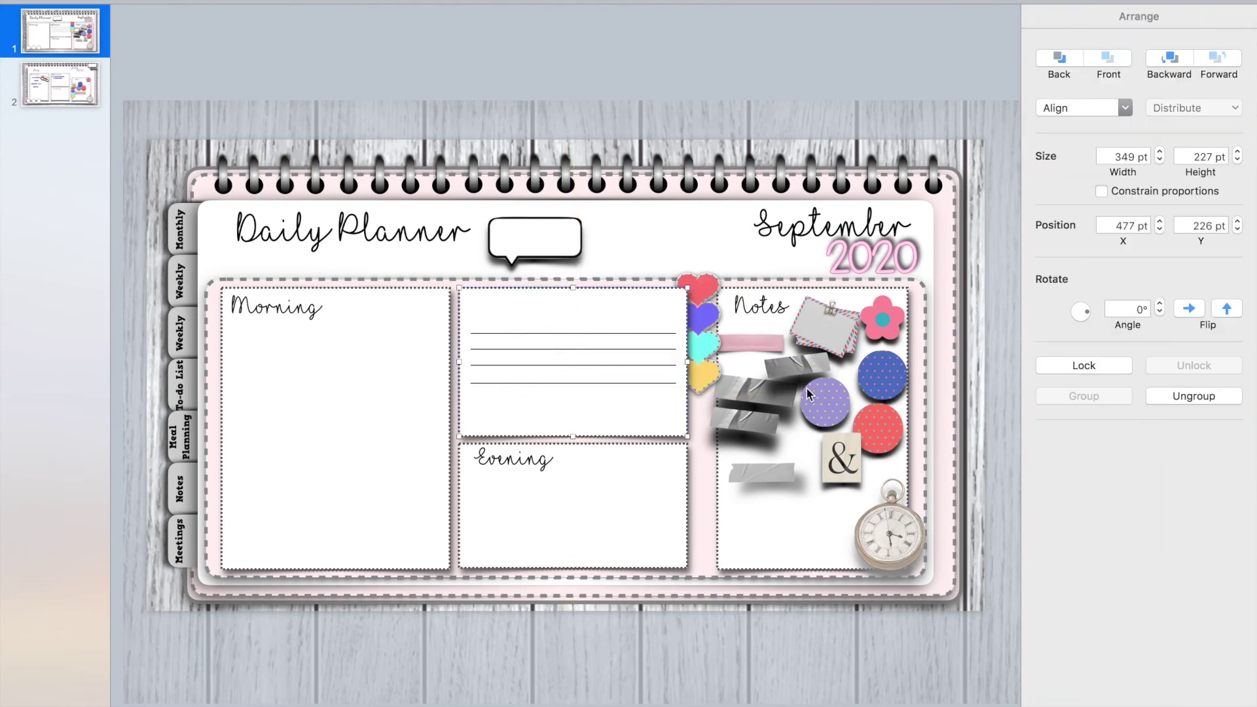
left_click(1194, 397)
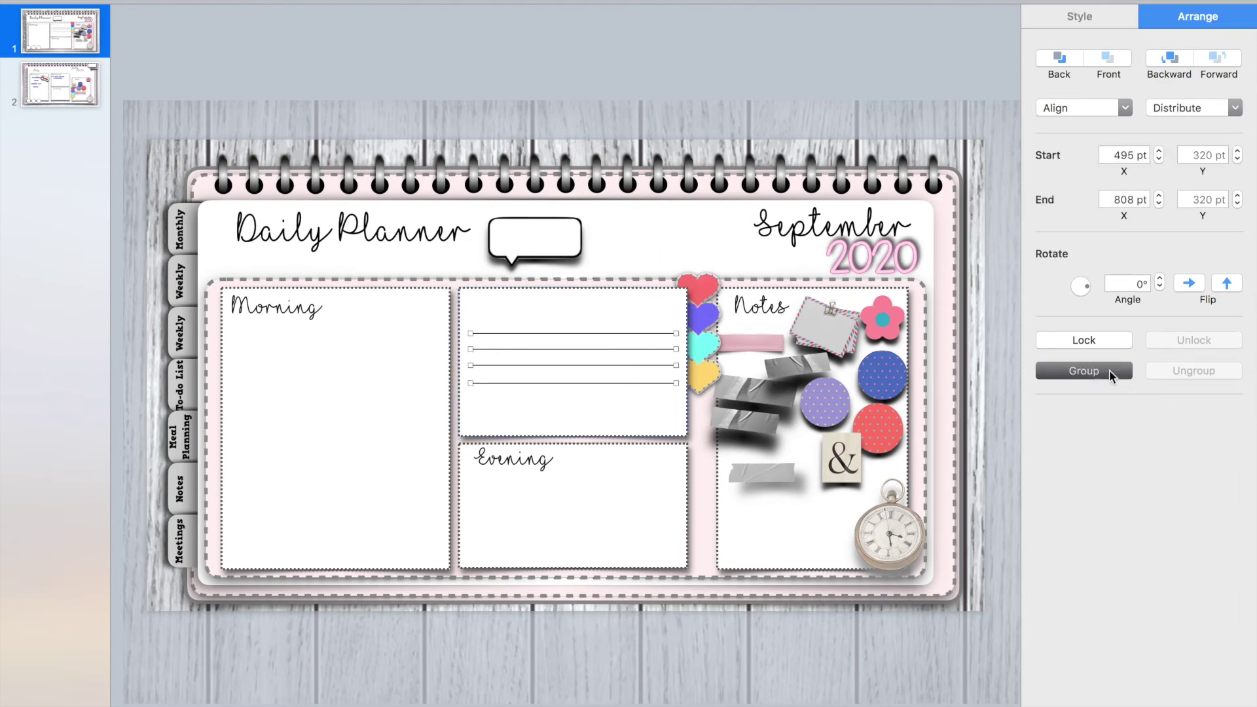
left_click_drag(602, 307, 603, 347)
left_click(1109, 58)
Step: Add three more writing lines in the lower part of the Afternoon box and group them with the first four
left_click_drag(622, 431, 622, 393)
left_click(581, 340)
left_click(585, 346)
left_click(580, 398)
left_click(698, 328)
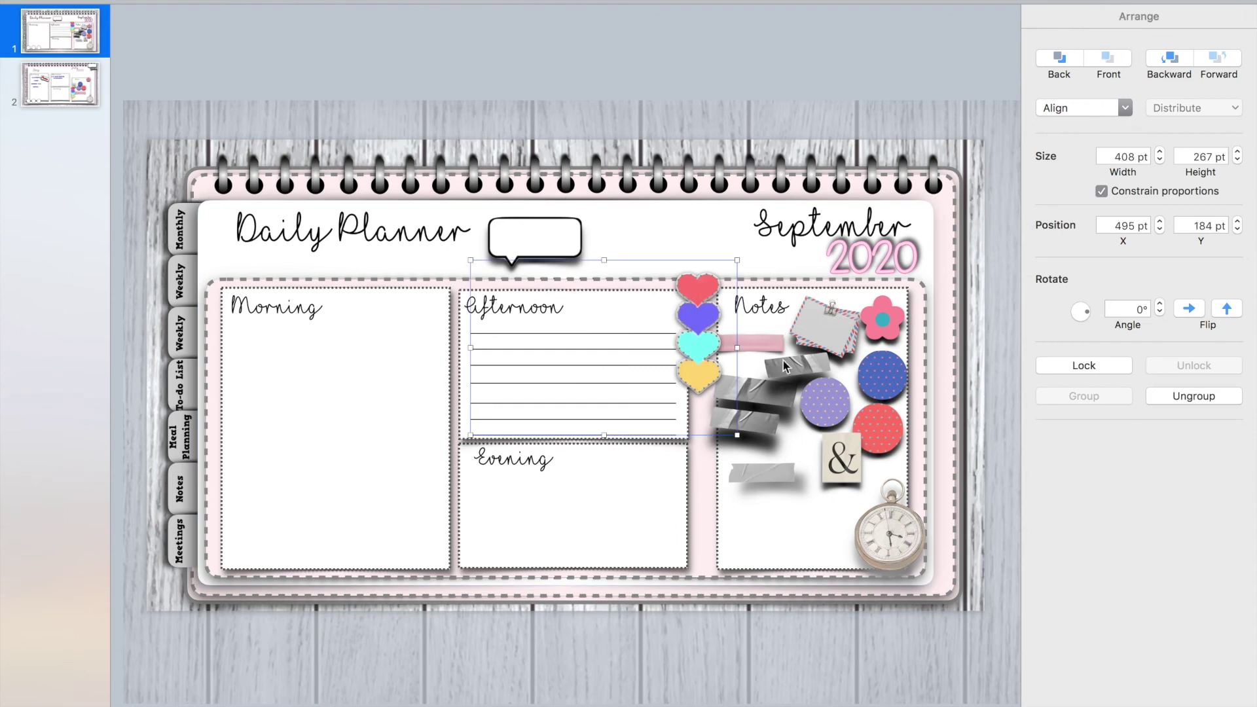
Step: Ungroup the Afternoon writing lines into seven separate lines, leaving the heart strip out of the selection
left_click(1166, 399)
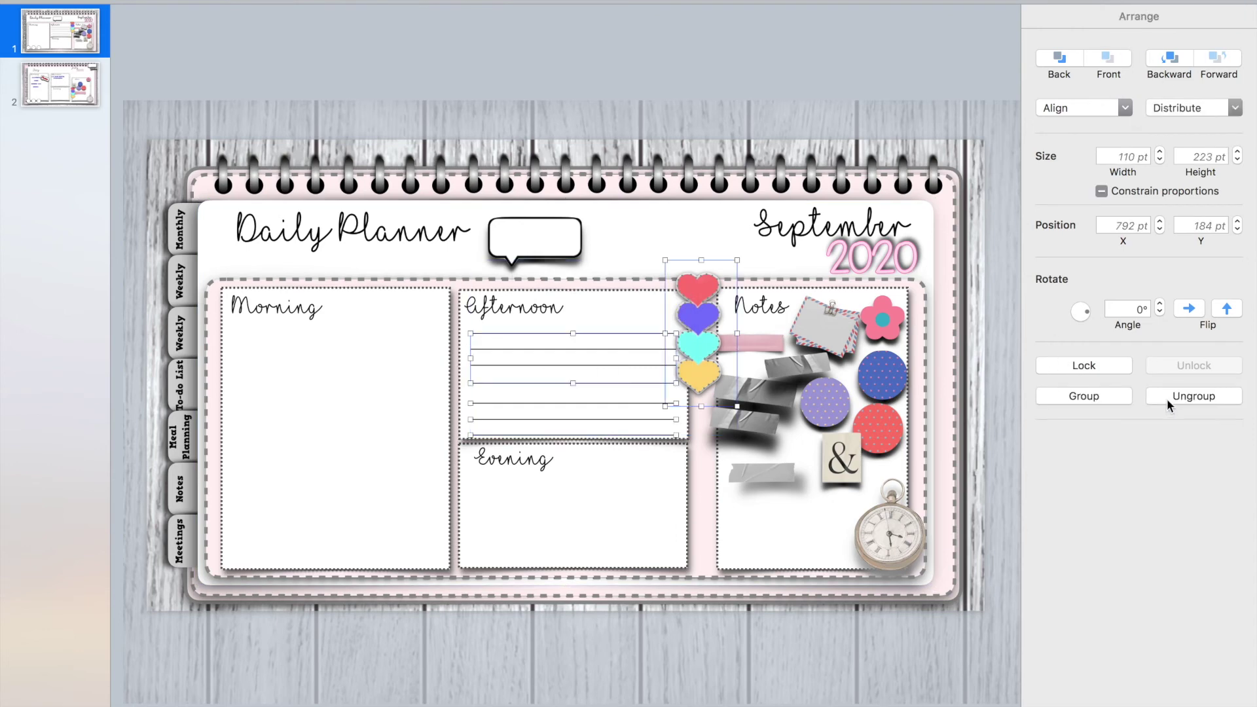
left_click(1117, 400)
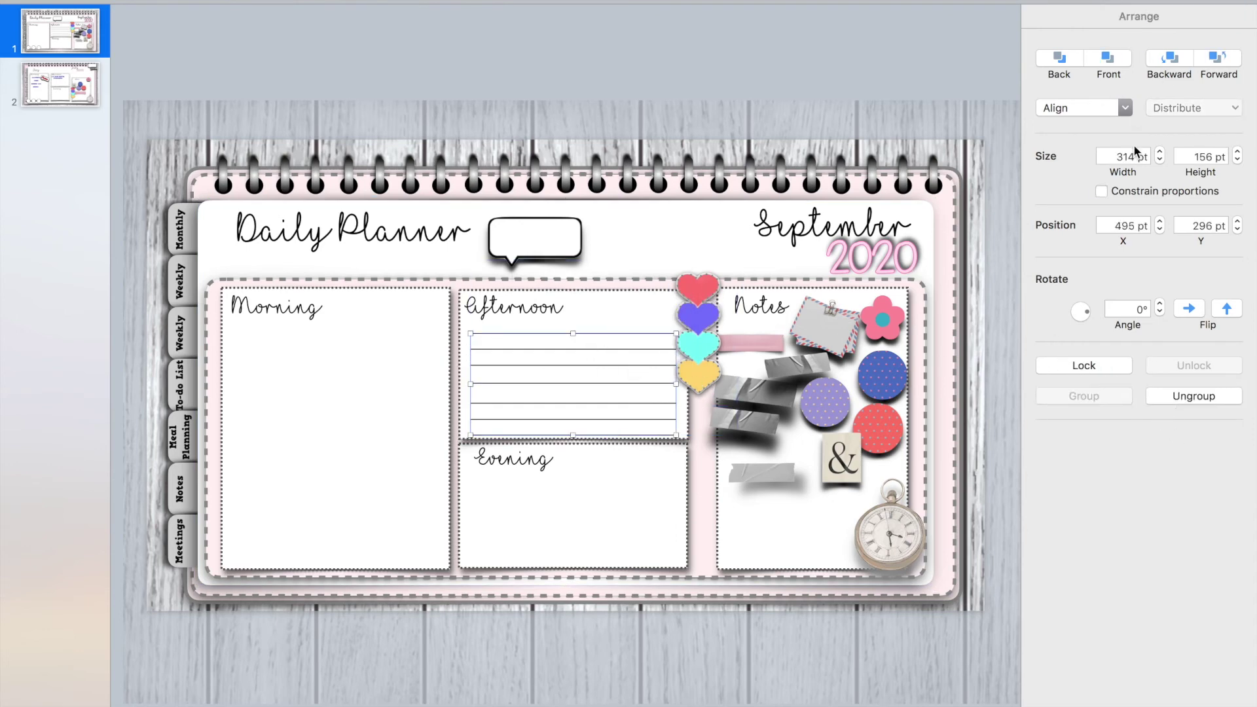
key("super+z")
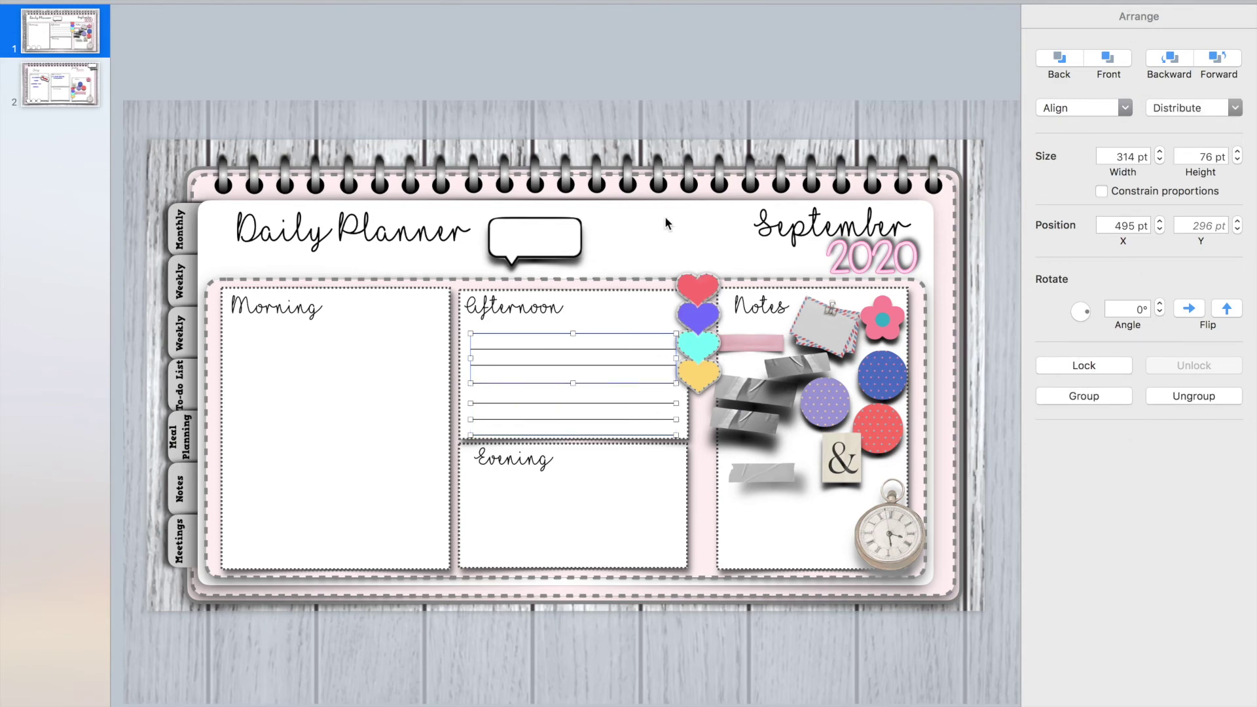
left_click(579, 379)
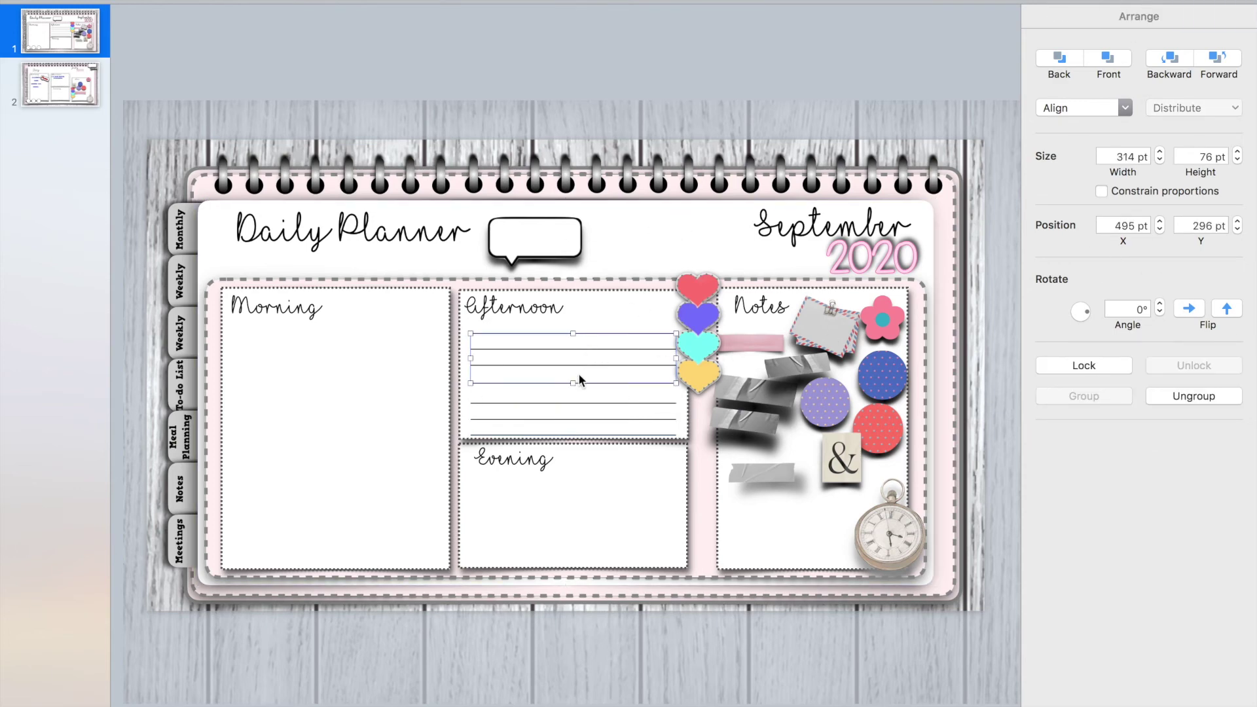
left_click(1194, 397)
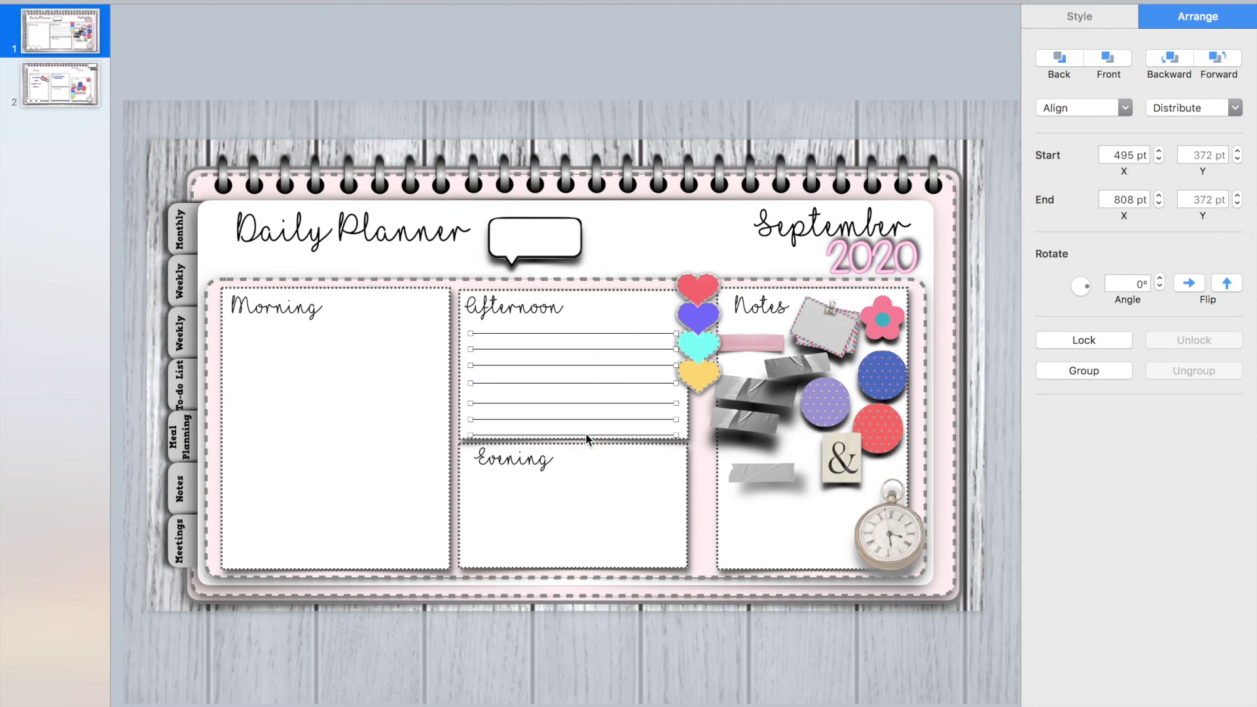
Step: Give the seven Afternoon lines a dotted 2 pt stroke and group them
left_click(1097, 15)
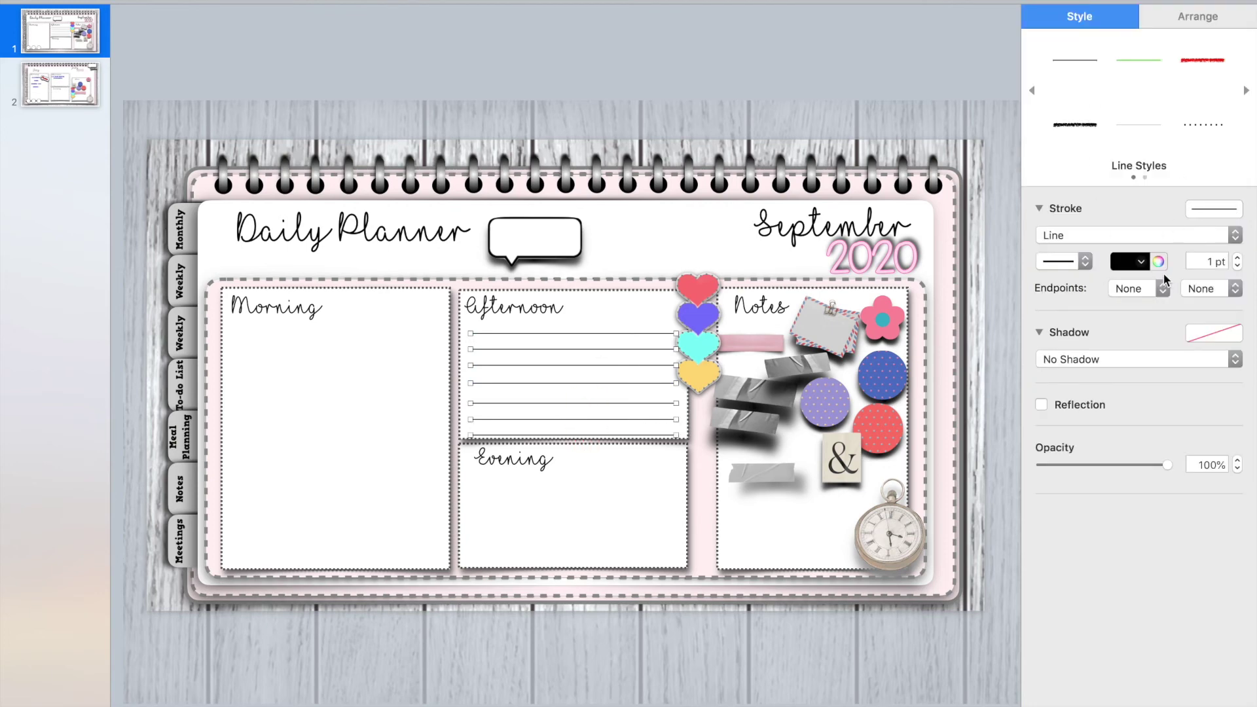
left_click(1062, 261)
left_click(1068, 290)
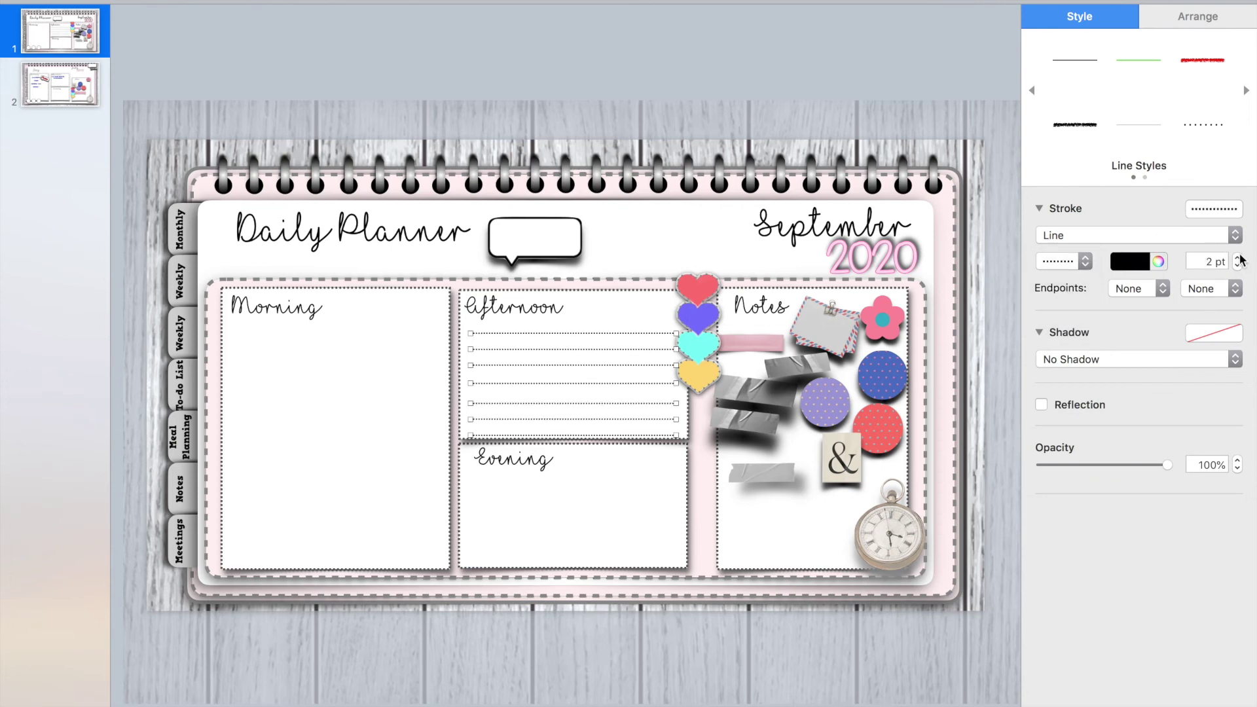
left_click(1198, 16)
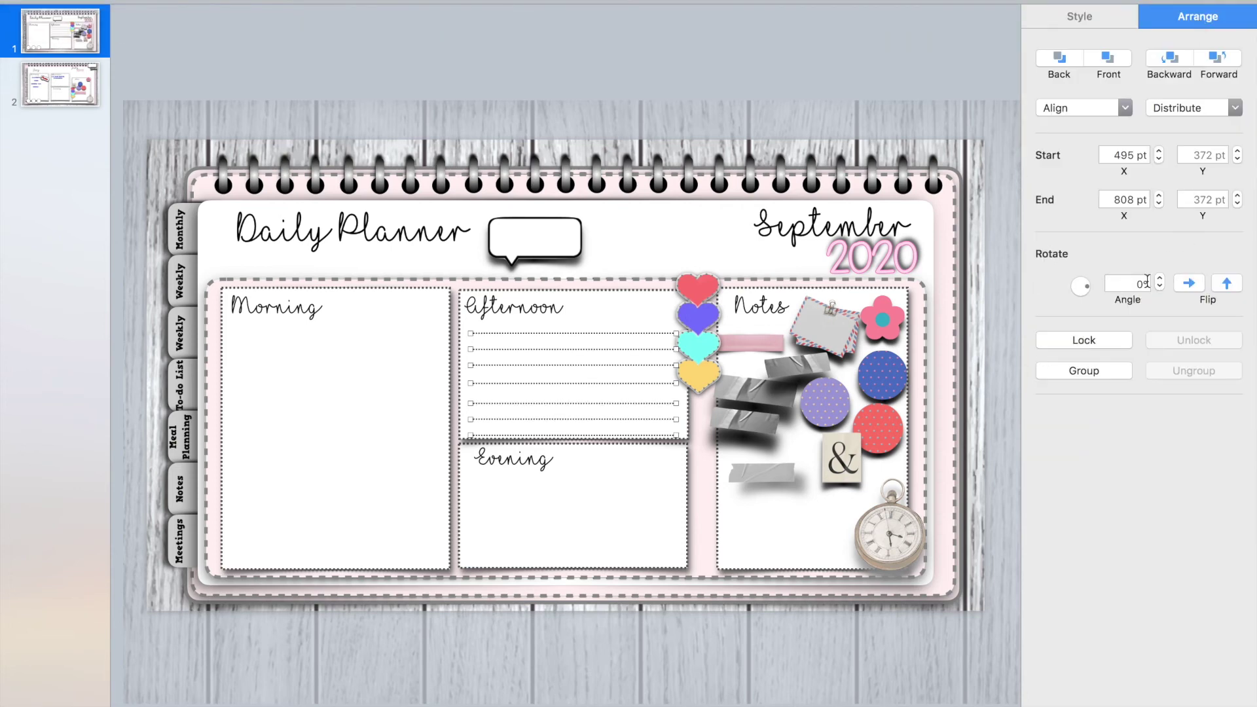
left_click(1071, 395)
Step: Duplicate the dotted line group to fill the Morning and Evening boxes and lock the planner elements
left_click(576, 307)
left_click(572, 338)
key("super+d")
left_click_drag(575, 342, 334, 363)
left_click(1083, 365)
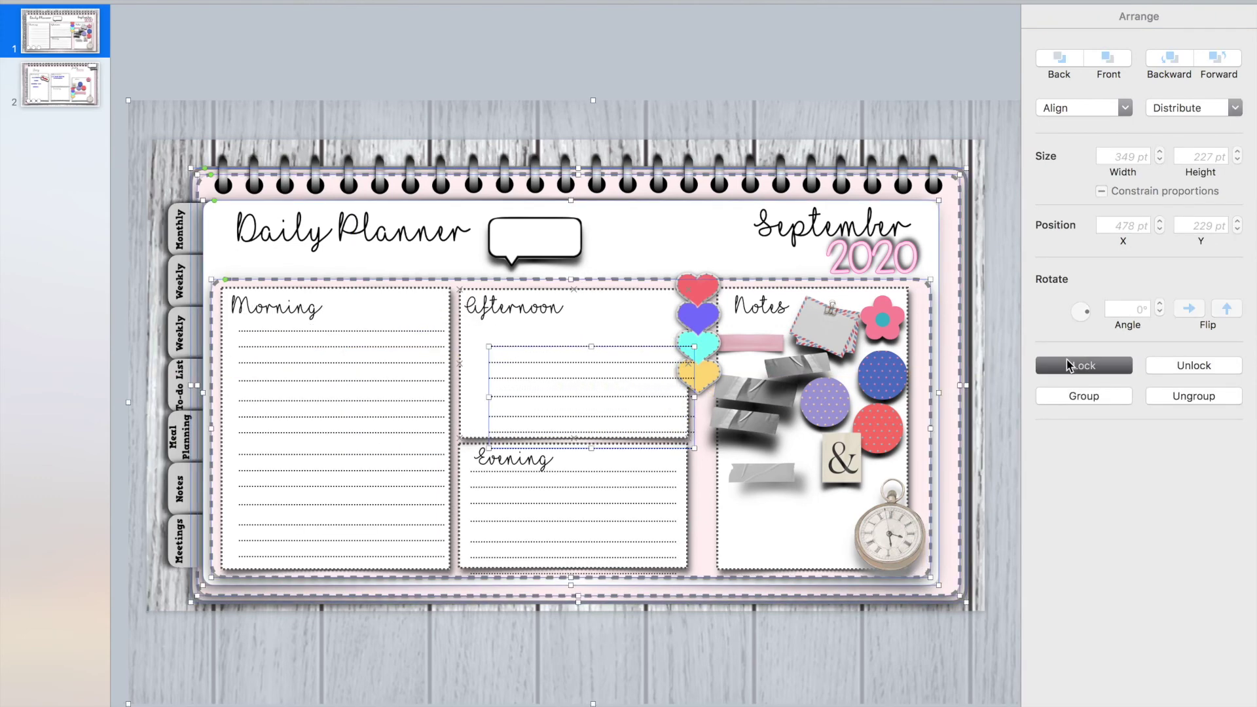
Step: Align the offset dotted line group beneath the "Afternoon" label inside its box and lock it
left_click(715, 231)
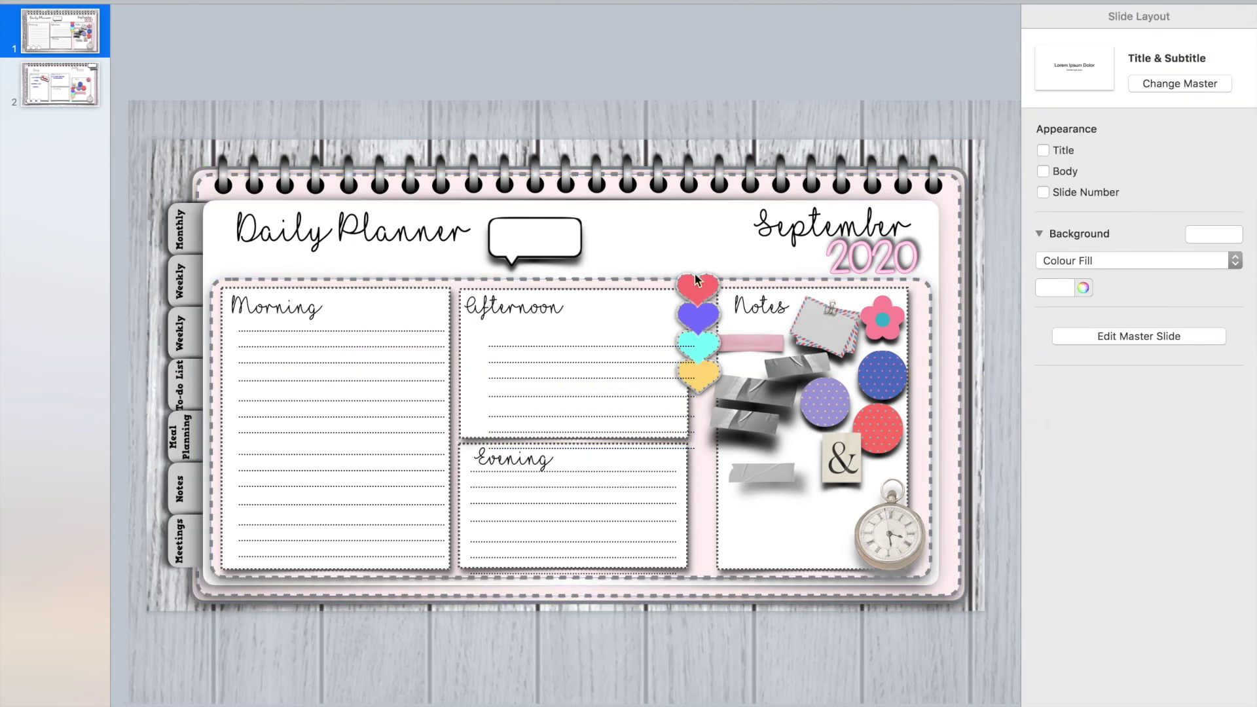
left_click(942, 122)
left_click(583, 352)
left_click(580, 348)
left_click_drag(579, 343, 557, 332)
left_click(1121, 367)
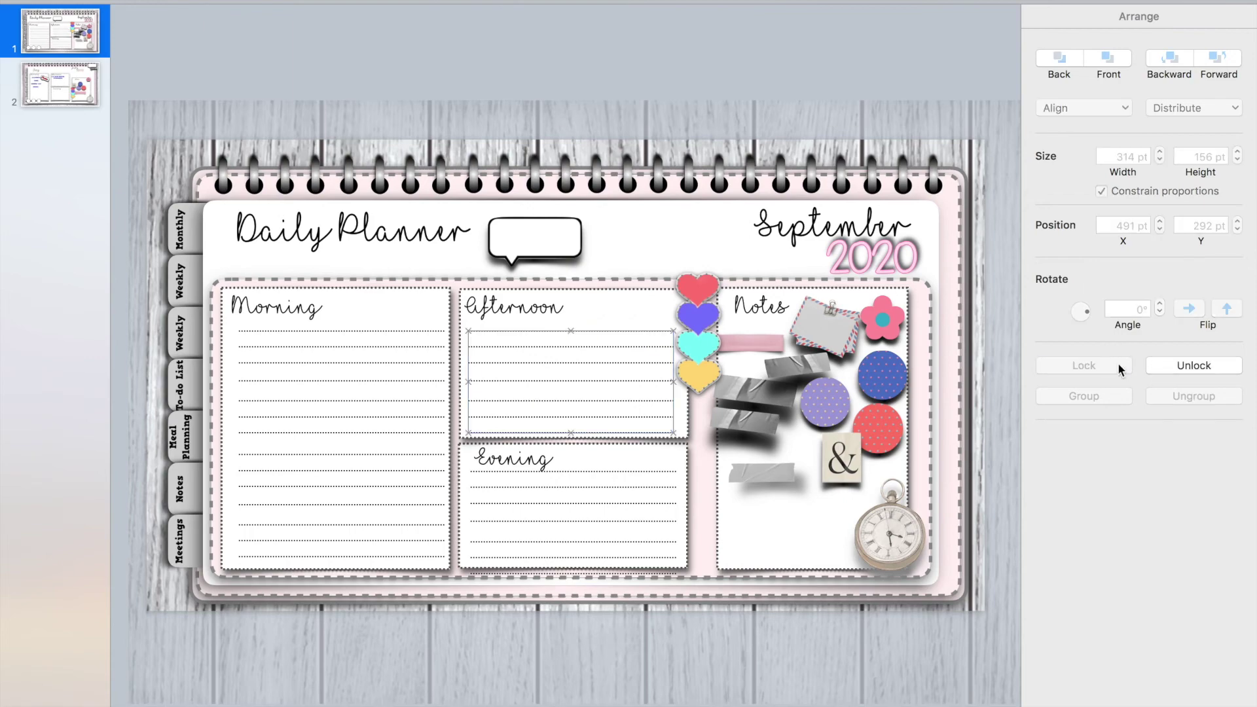
left_click(685, 88)
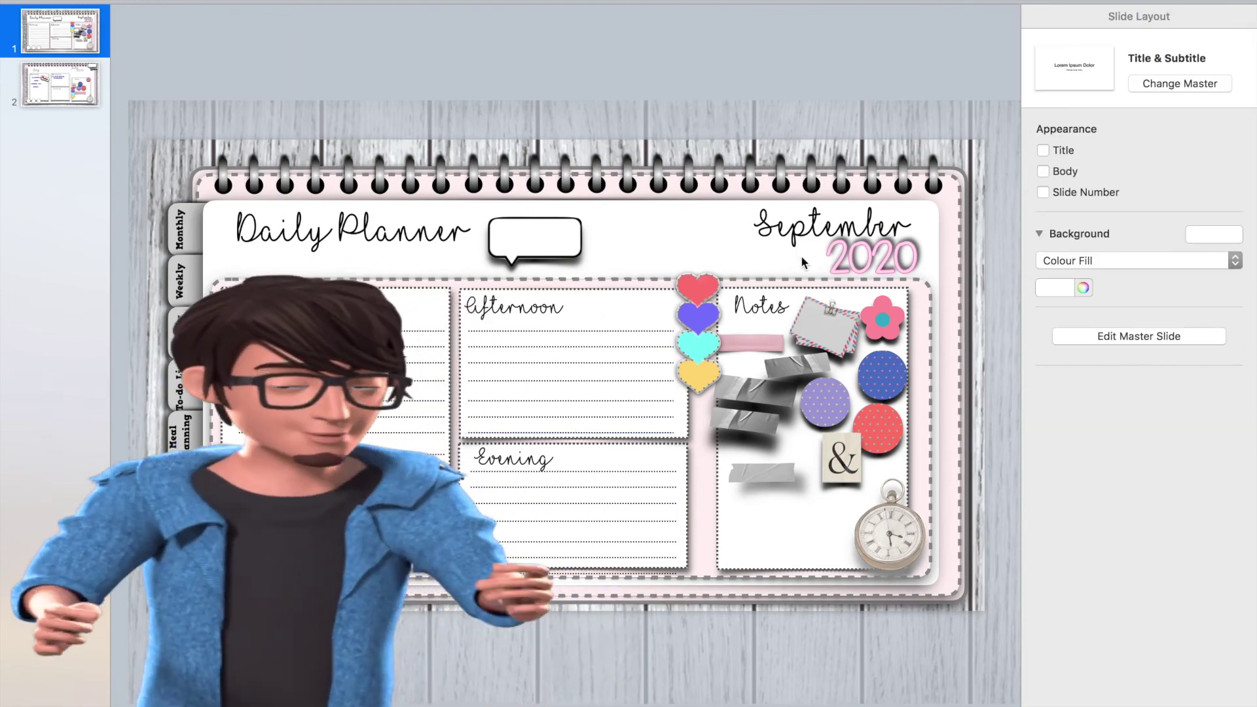
Step: Move the small grey tape onto the left edge of the Morning box and place the shrunken purple dot beside the "Afternoon" label
left_click_drag(785, 468, 281, 344)
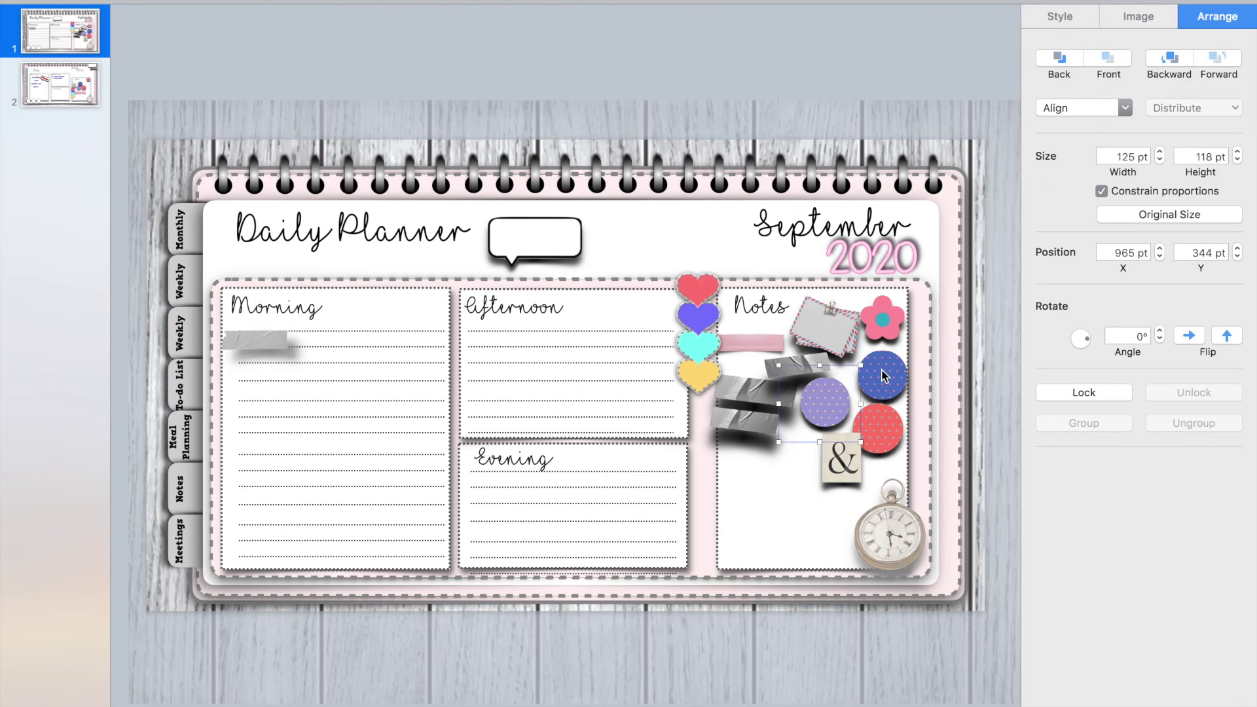
left_click_drag(842, 406, 609, 314)
left_click_drag(626, 270, 592, 303)
Step: Nudge the speech bubble slightly right and place a text box reading "Monday" inside it
left_click_drag(552, 234, 559, 233)
left_click(676, 0)
left_click(676, 0)
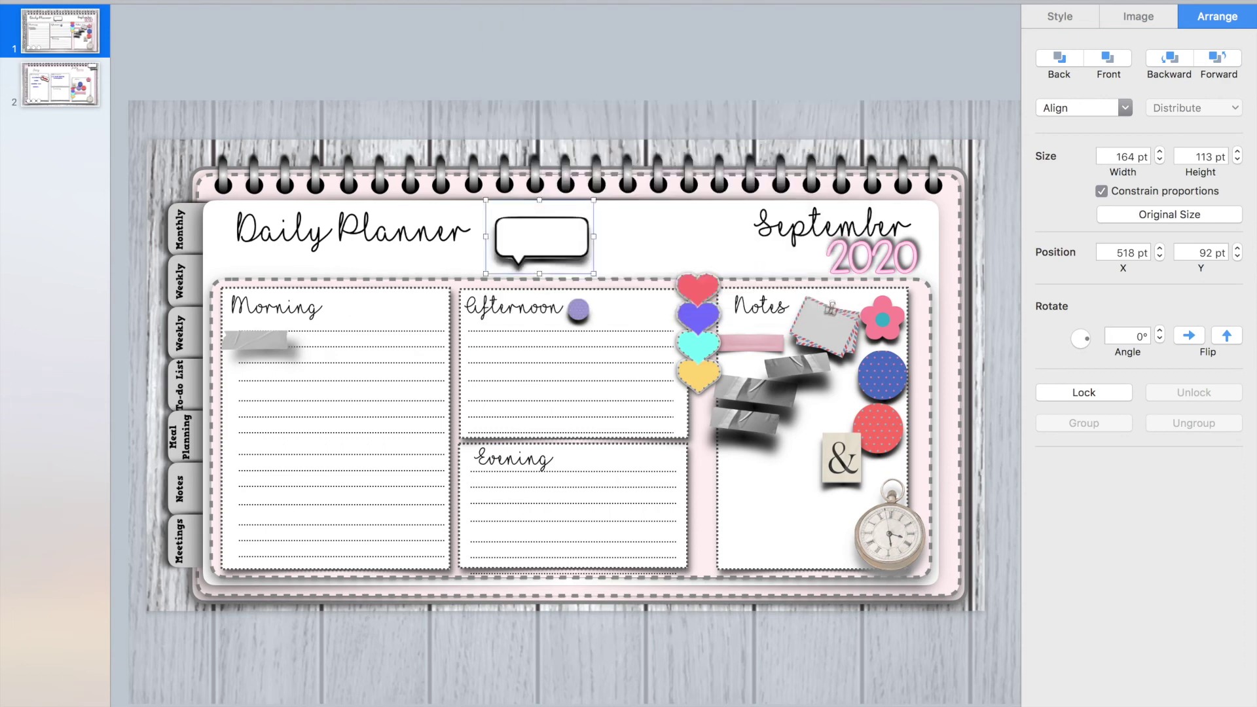
left_click(638, 0)
left_click_drag(566, 380, 528, 243)
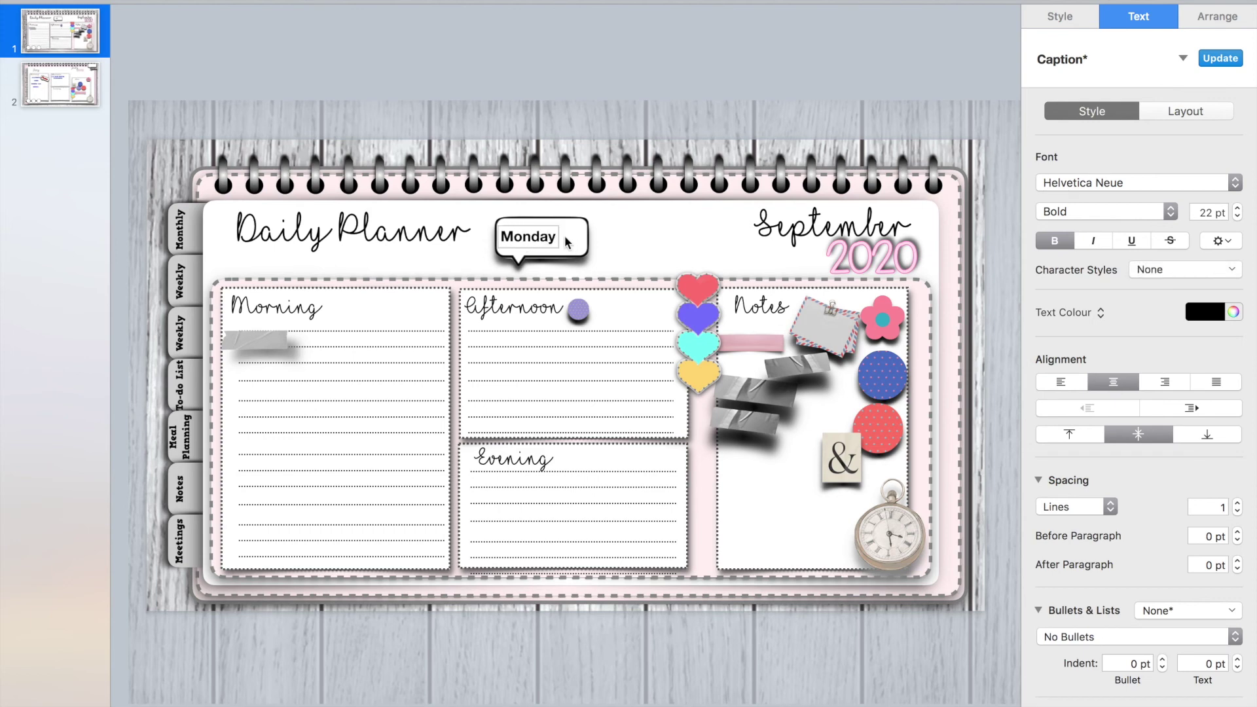
Step: Set the "Monday" text in the Huruf Miranti Bold font and enlarge it to fill the speech bubble
left_click(1079, 181)
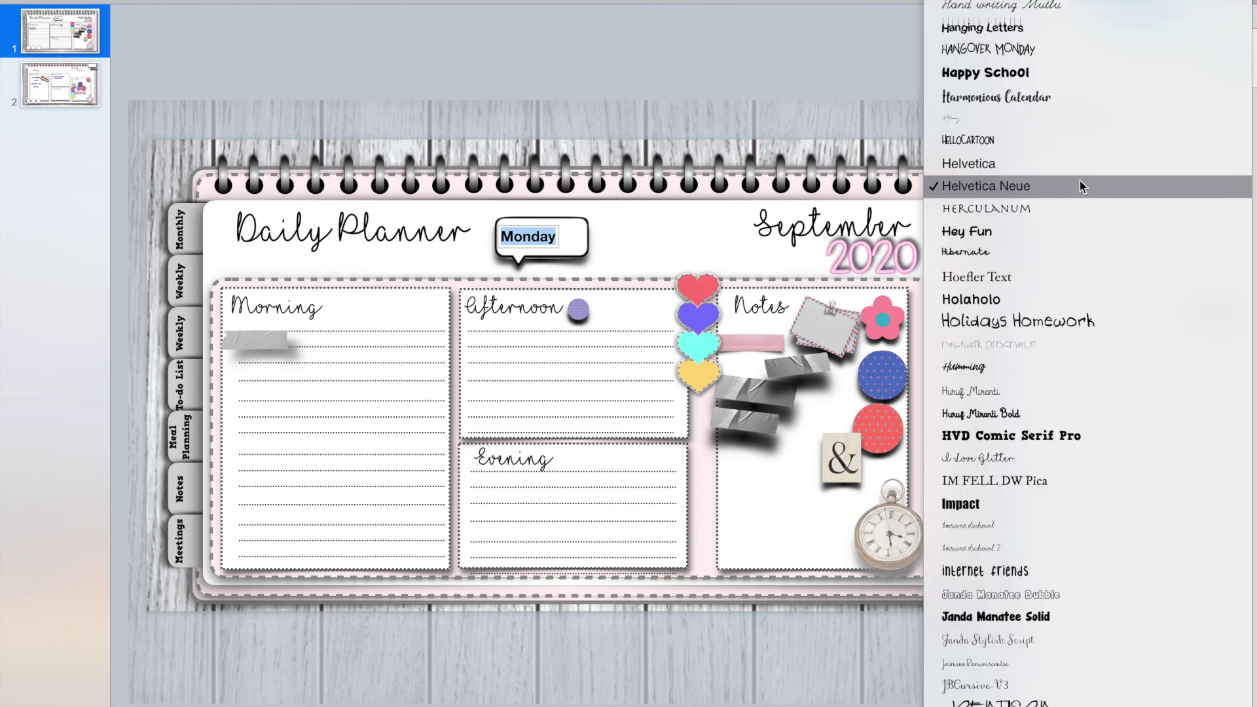
left_click(1073, 415)
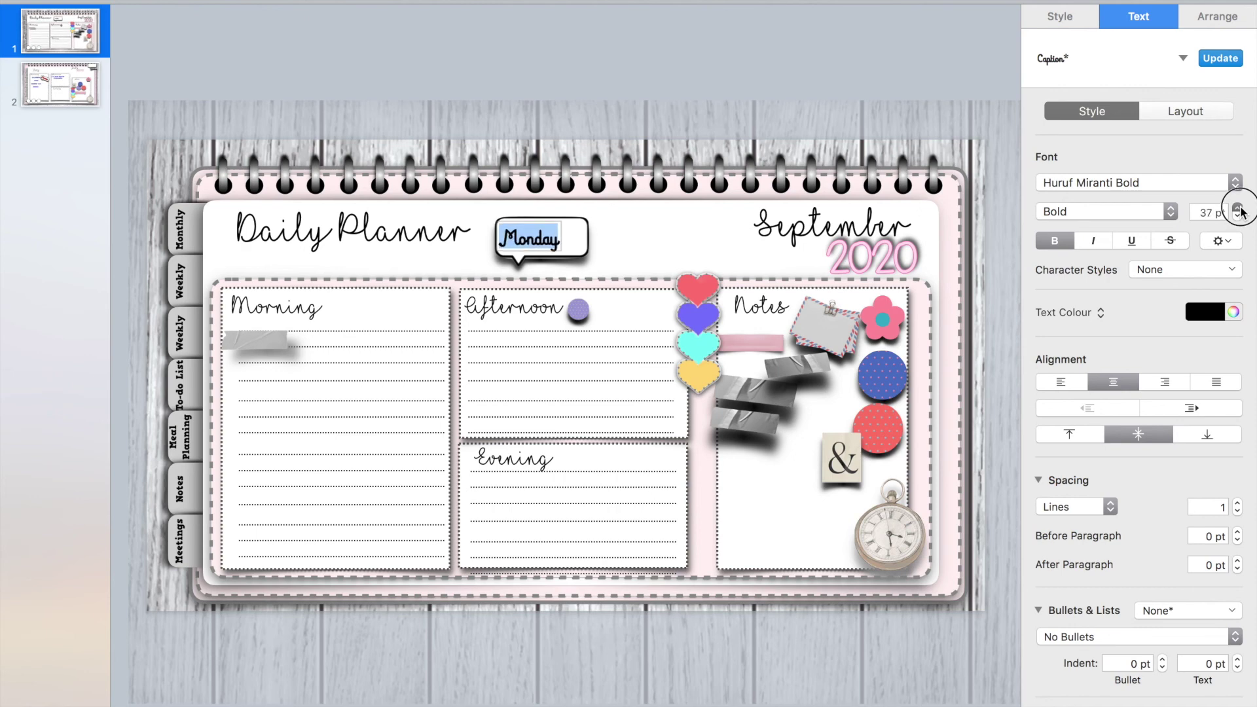
left_click(1238, 208)
left_click(601, 97)
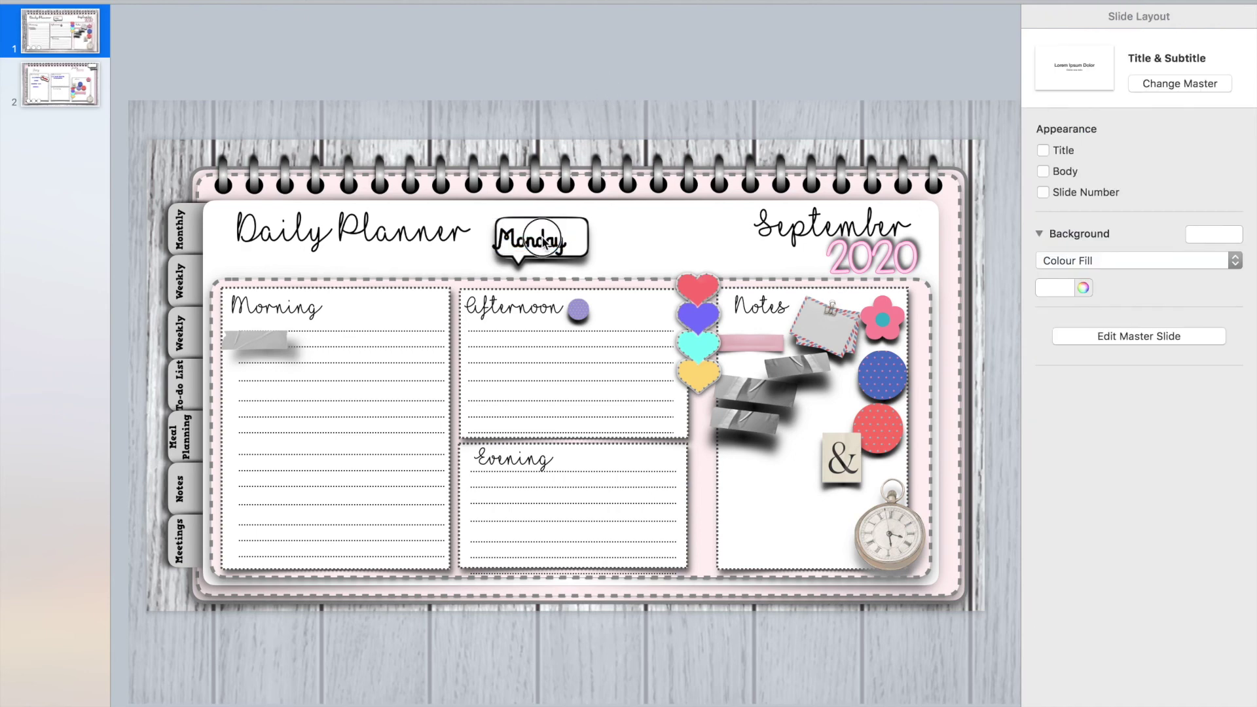